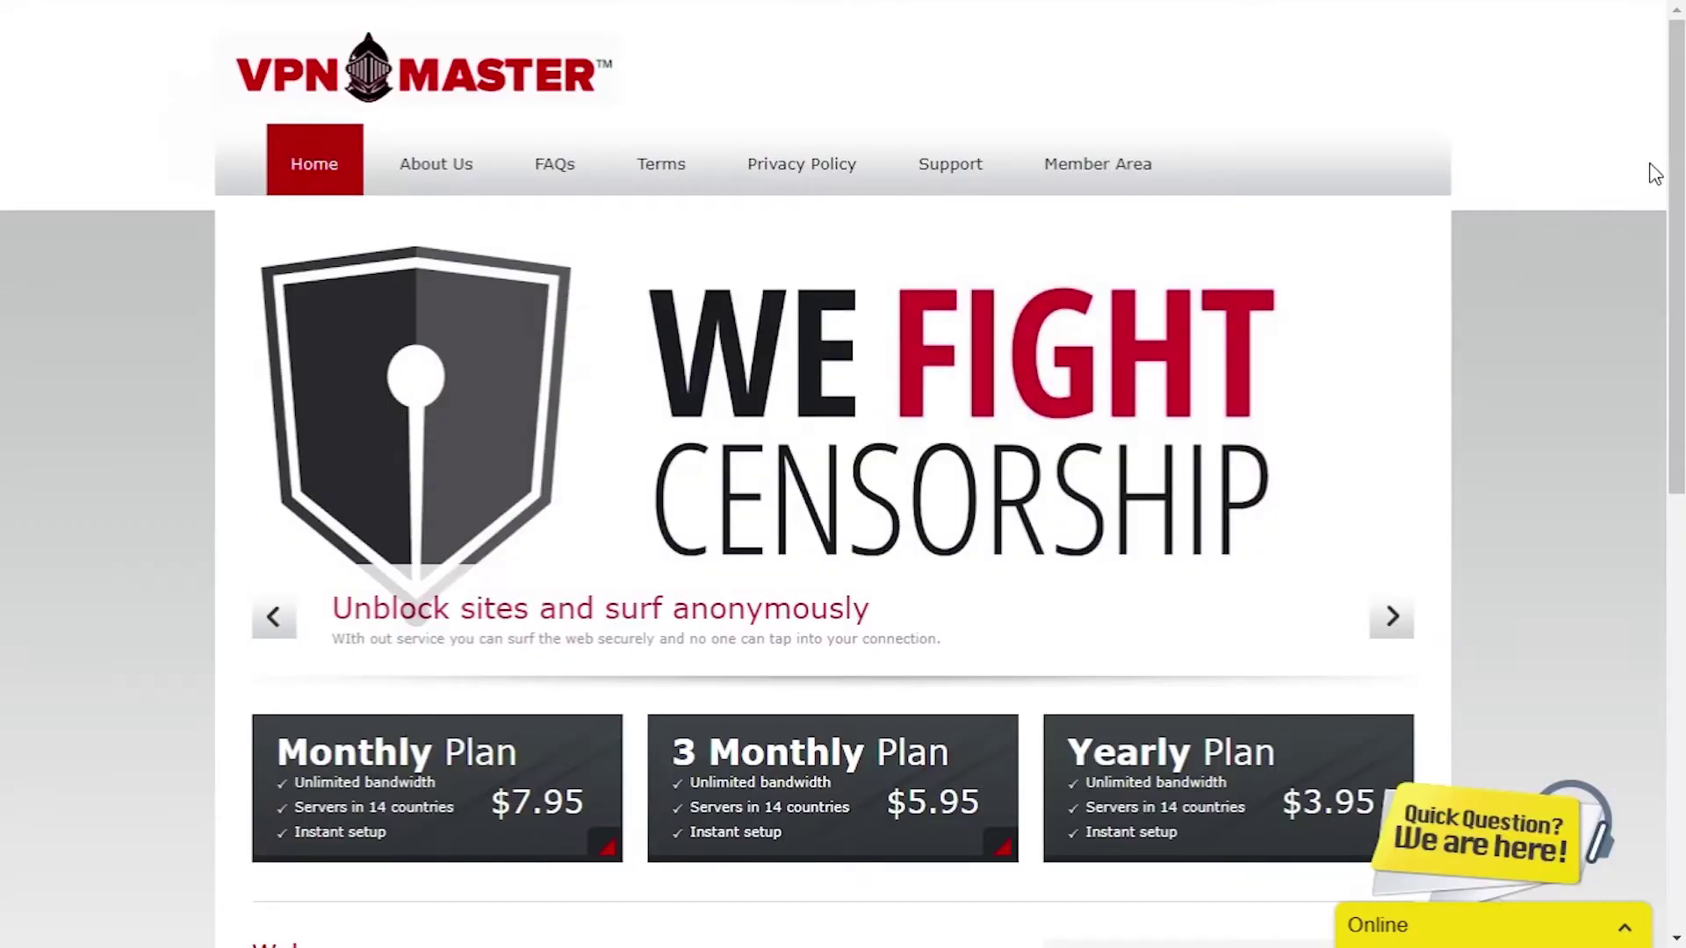
- Select the $7.95 Monthly Plan on the homepage and order VPNMaster Monthly
drag(1672, 145, 1660, 239)
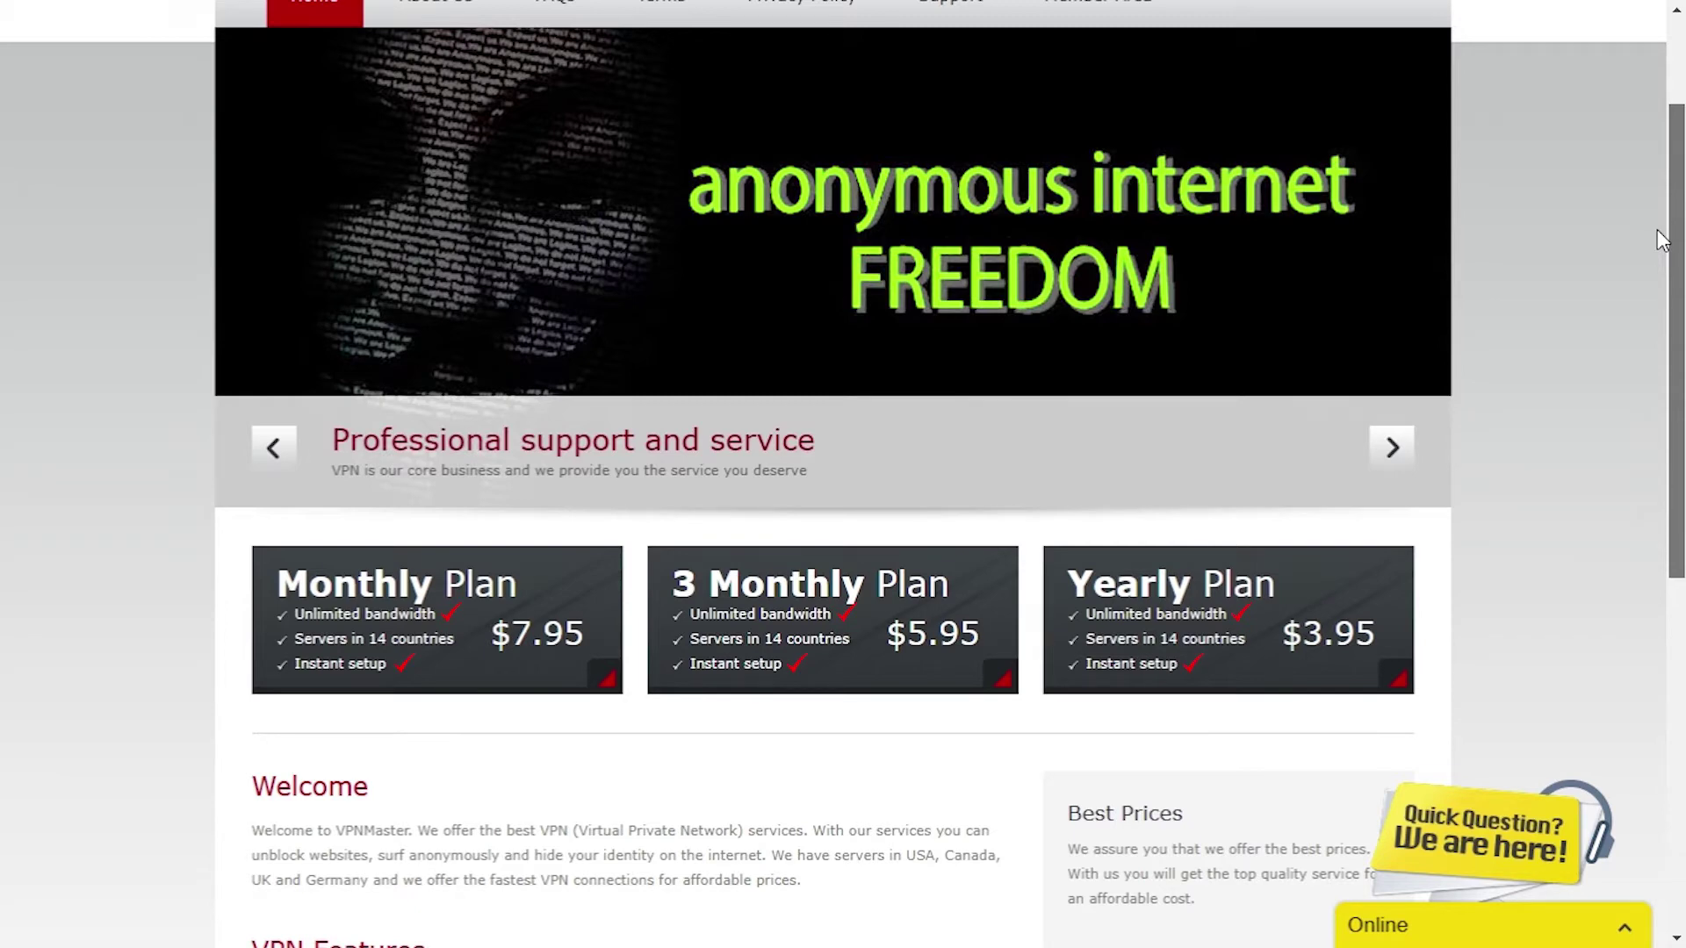
drag(1658, 233, 1610, 597)
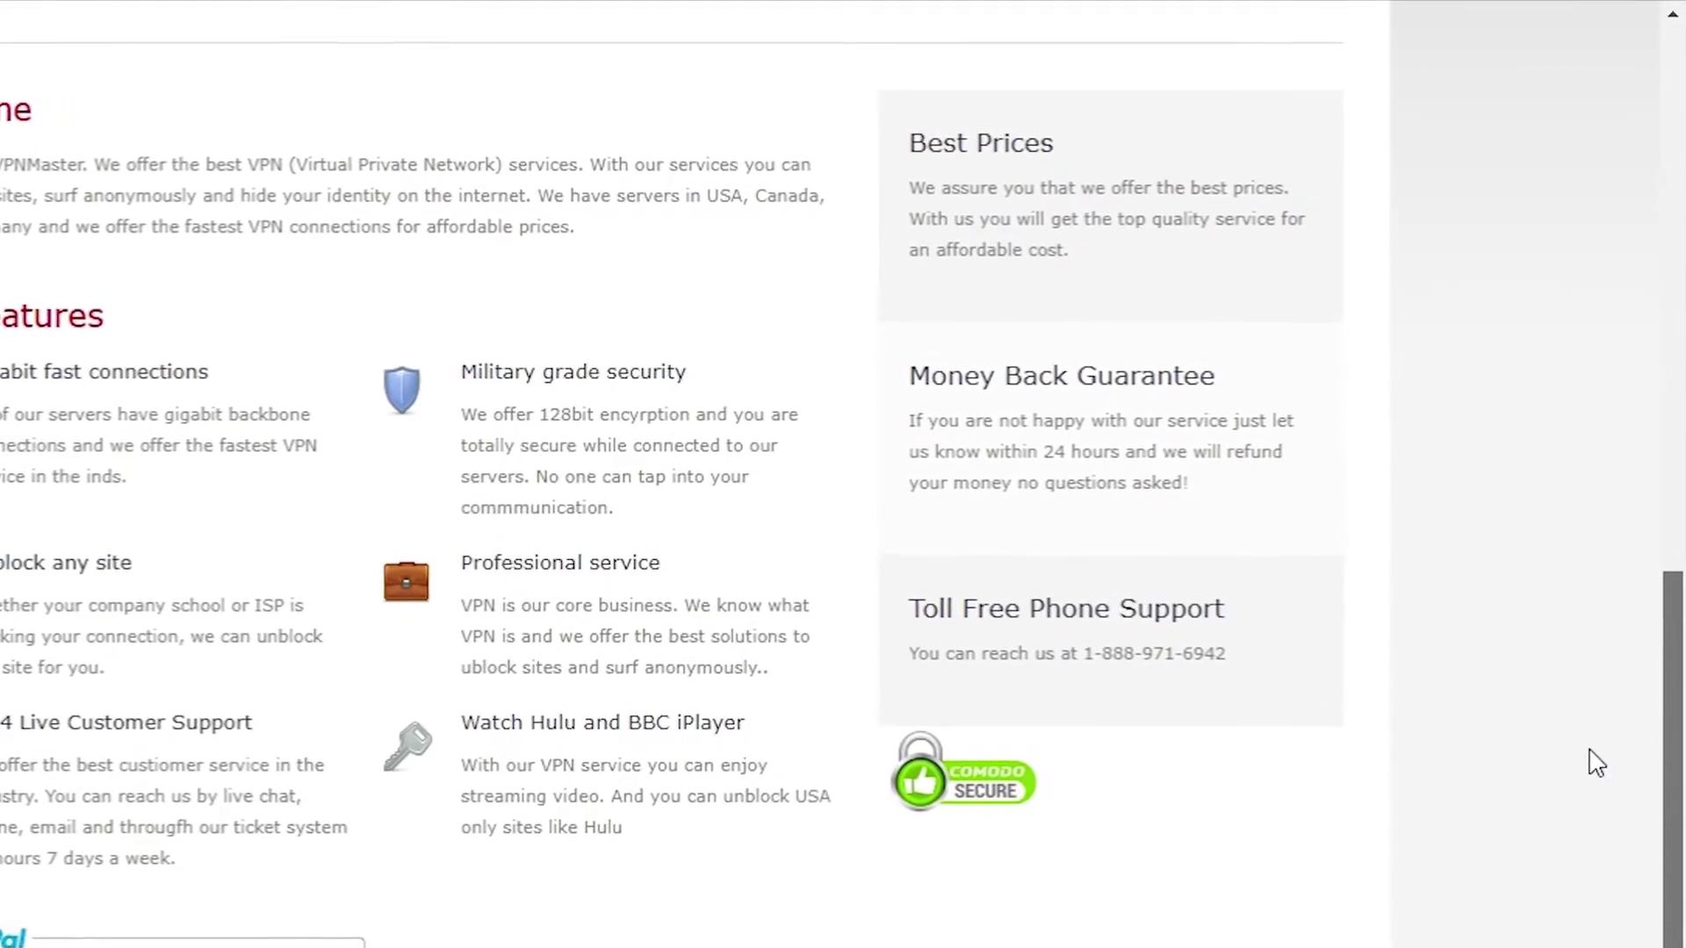
scroll(1593, 787, up, 7)
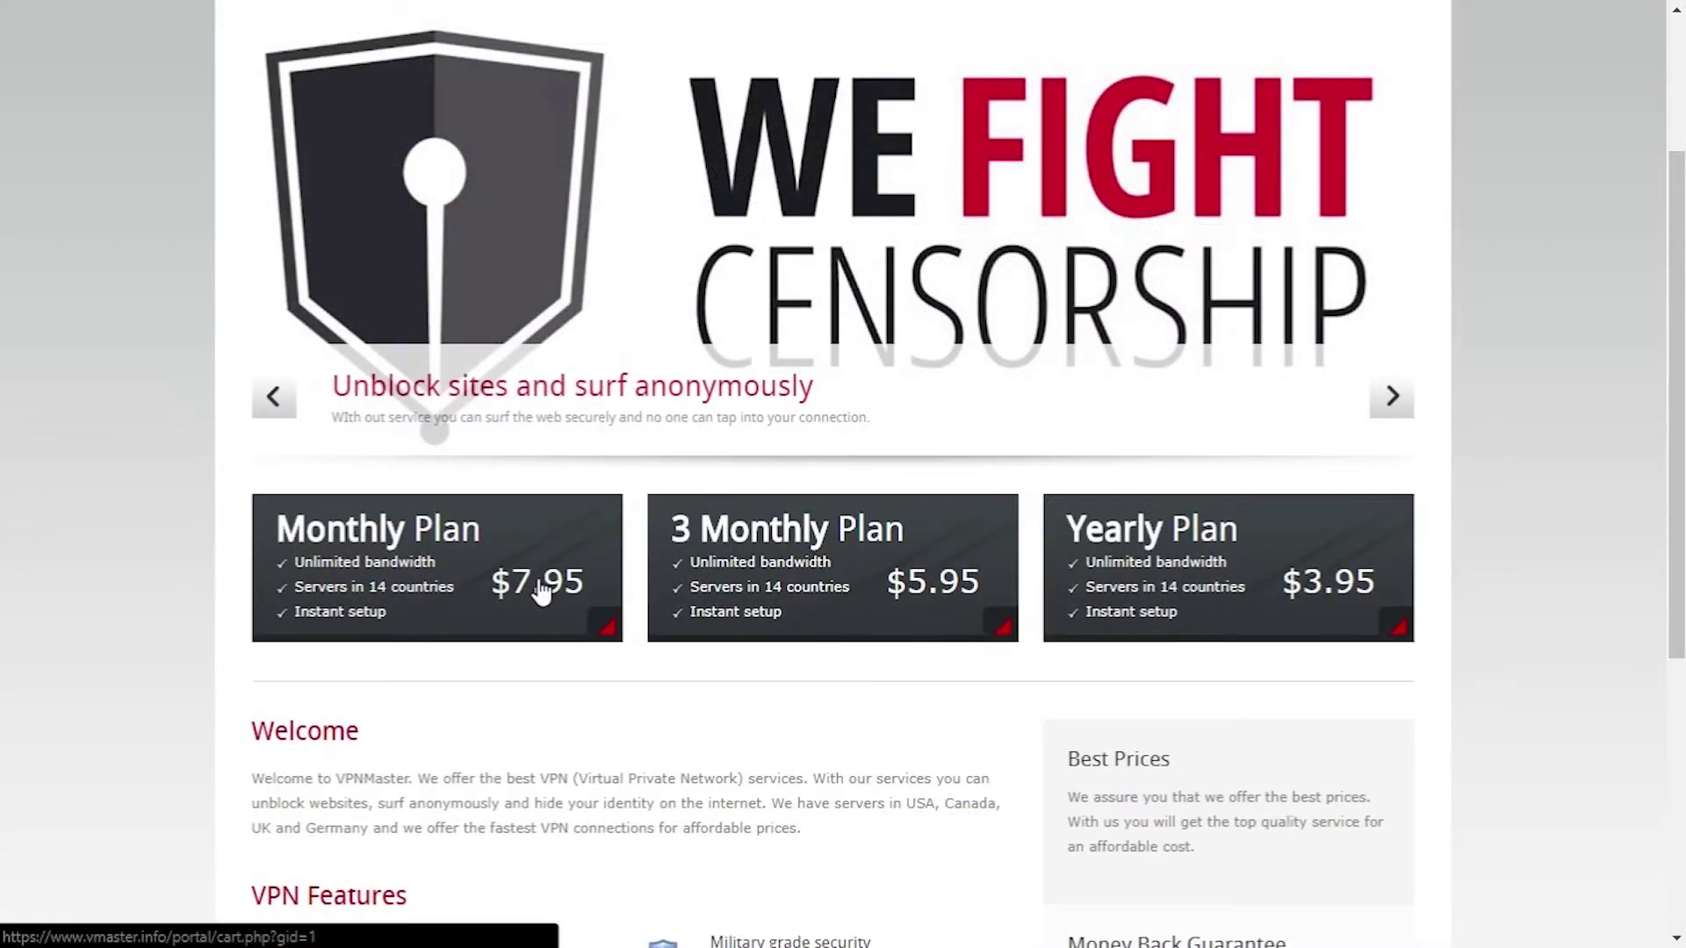
click(542, 593)
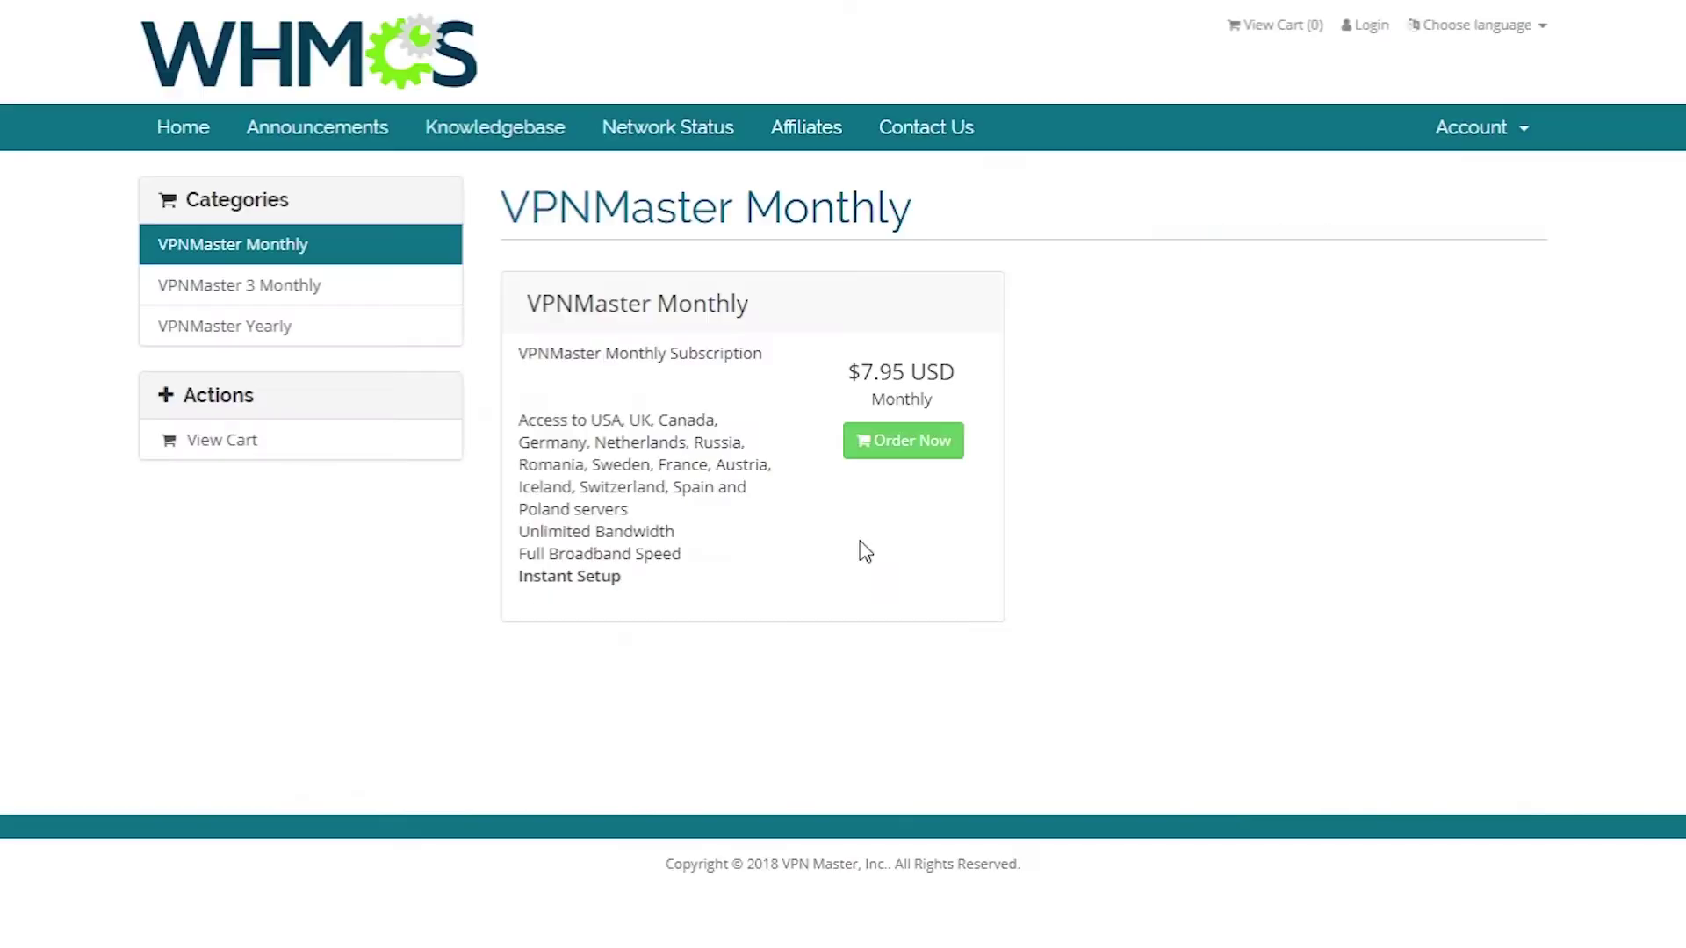
click(920, 449)
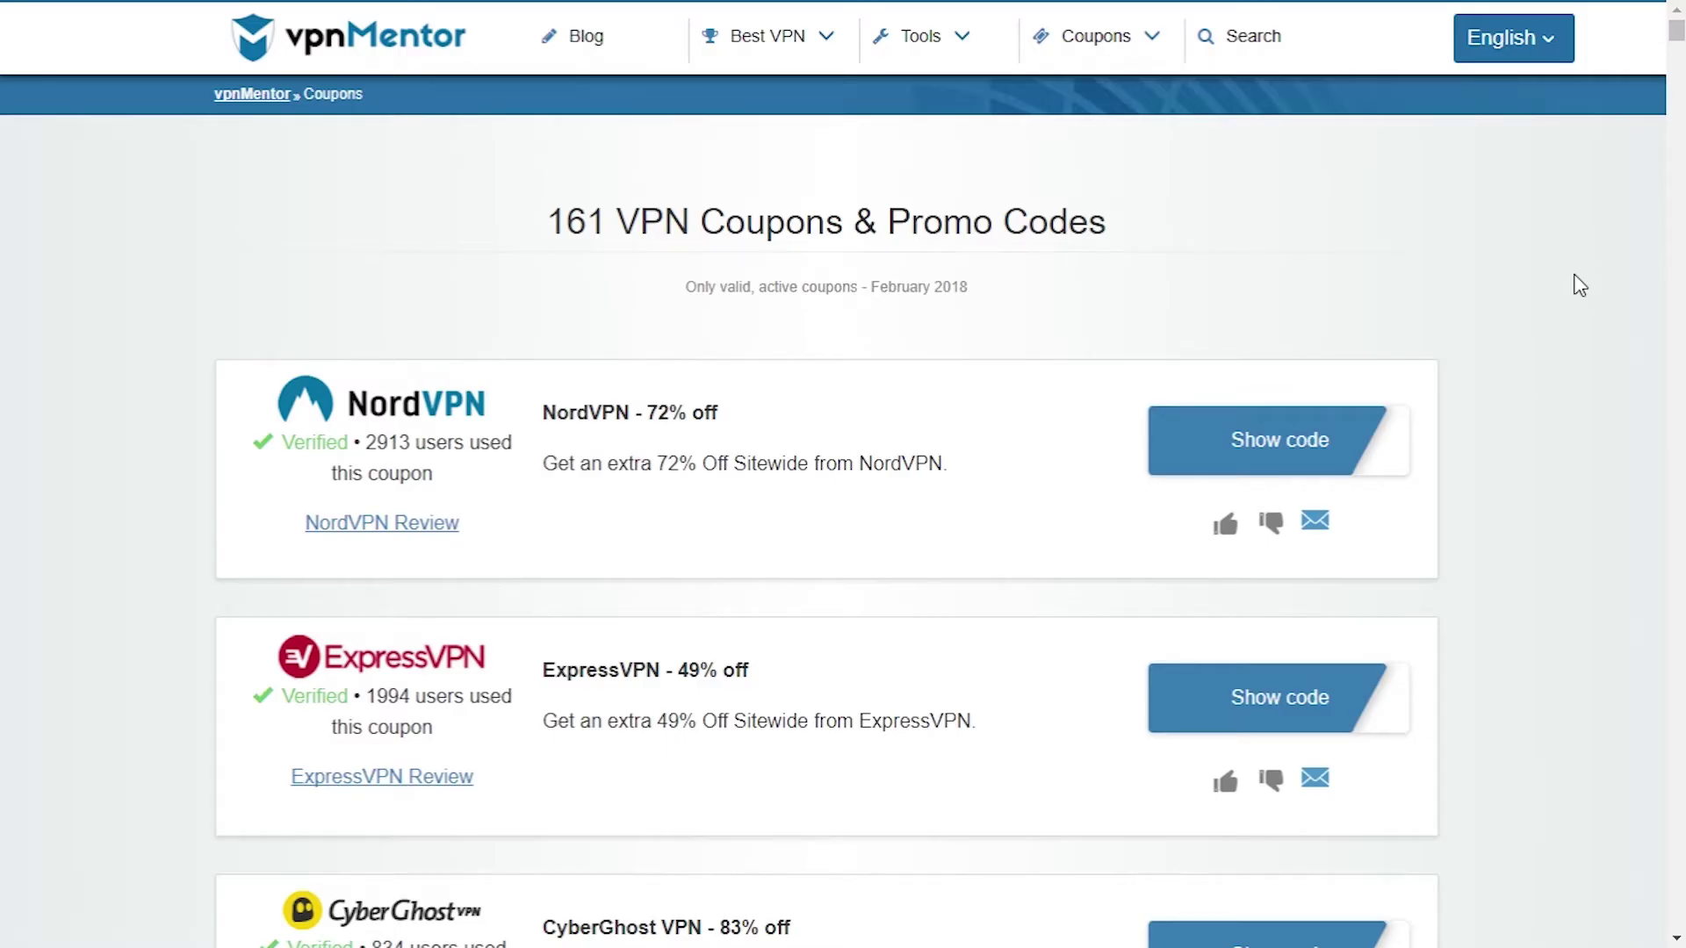
- Scroll the vpnMentor coupons list down to the VPN Master 50% off coupon
scroll(1579, 285, down, 20)
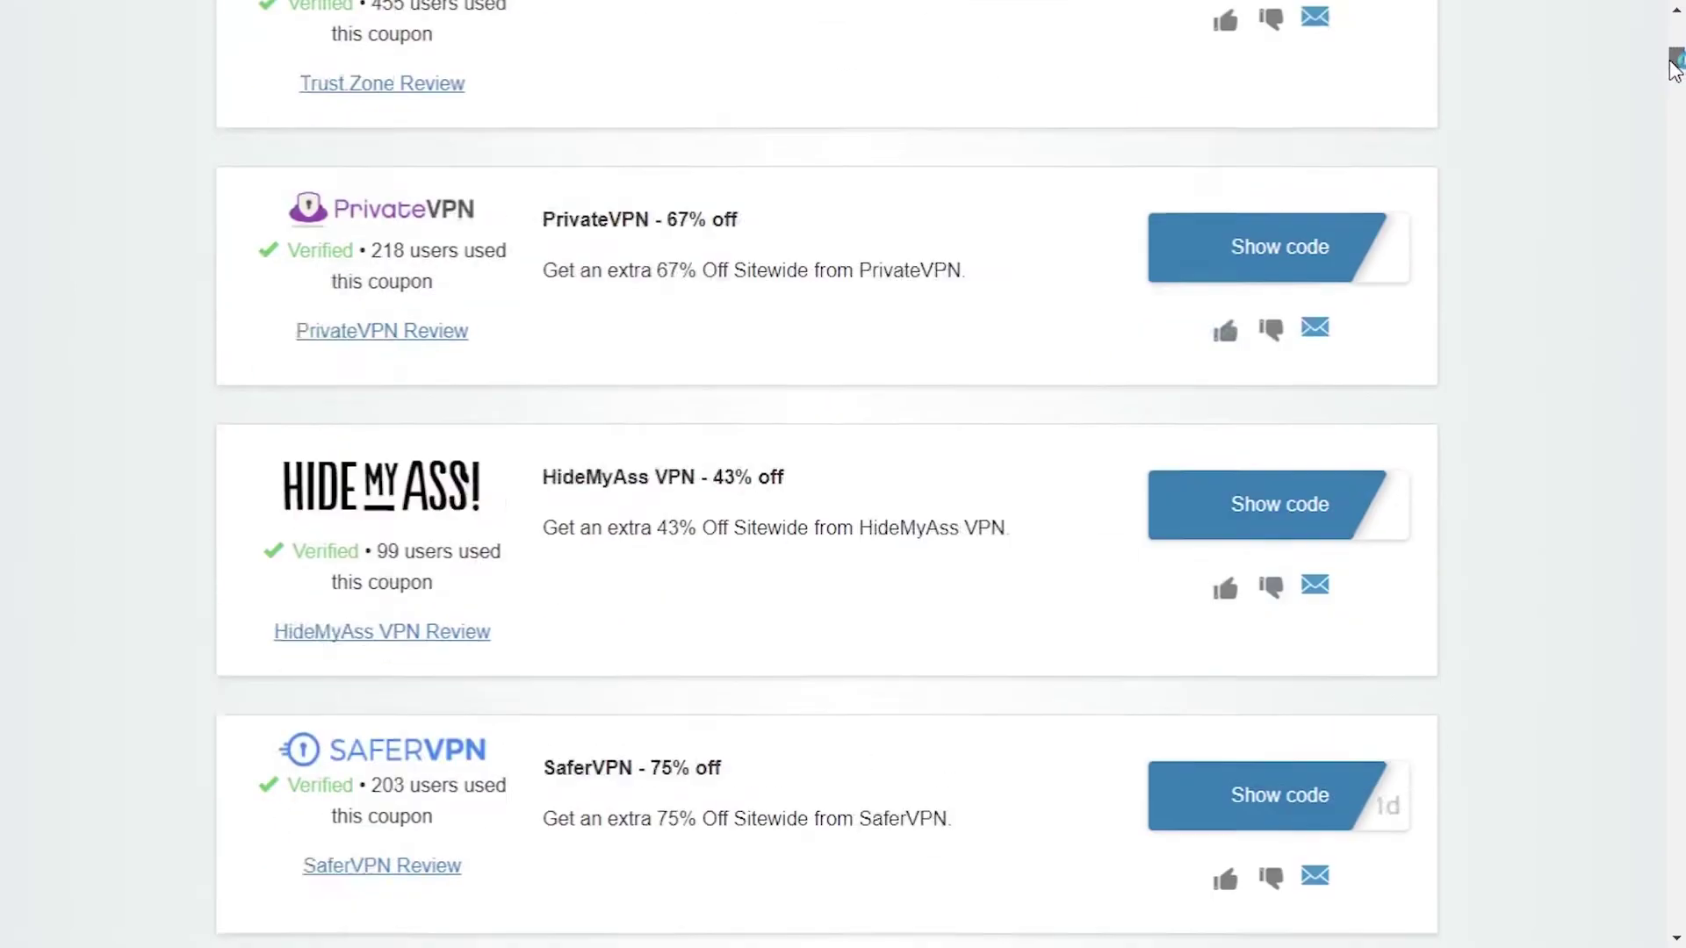
scroll(1655, 141, down, 20)
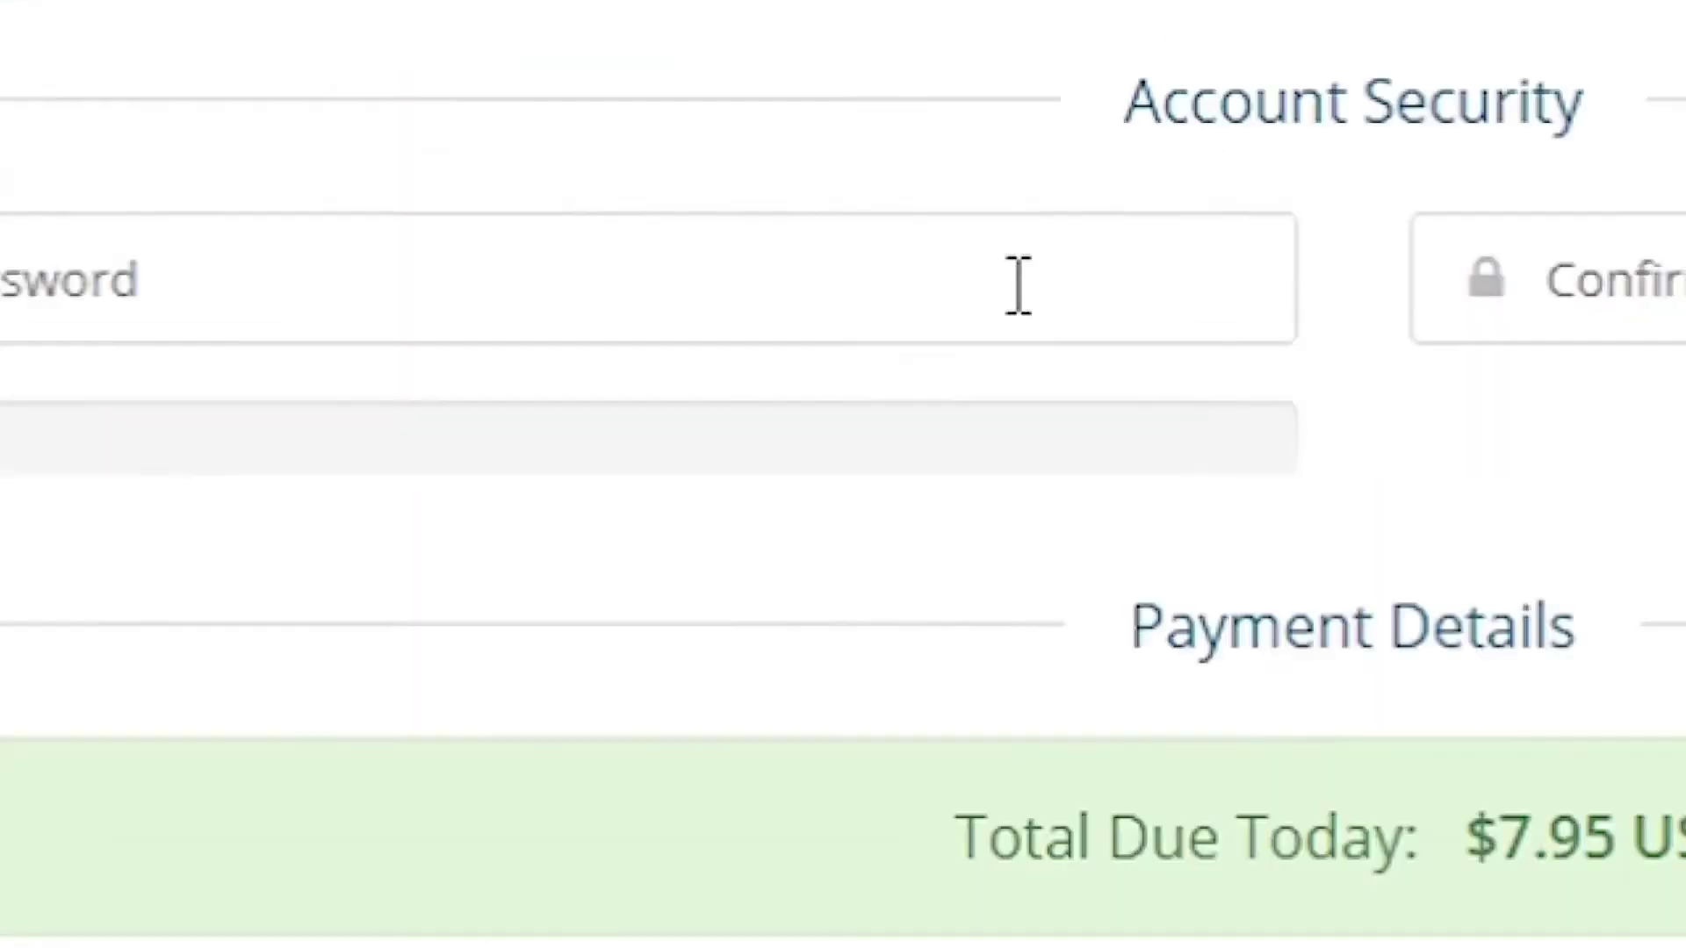
- Enter the new account password and move on to confirming it
click(900, 410)
text(••••••••••••••)
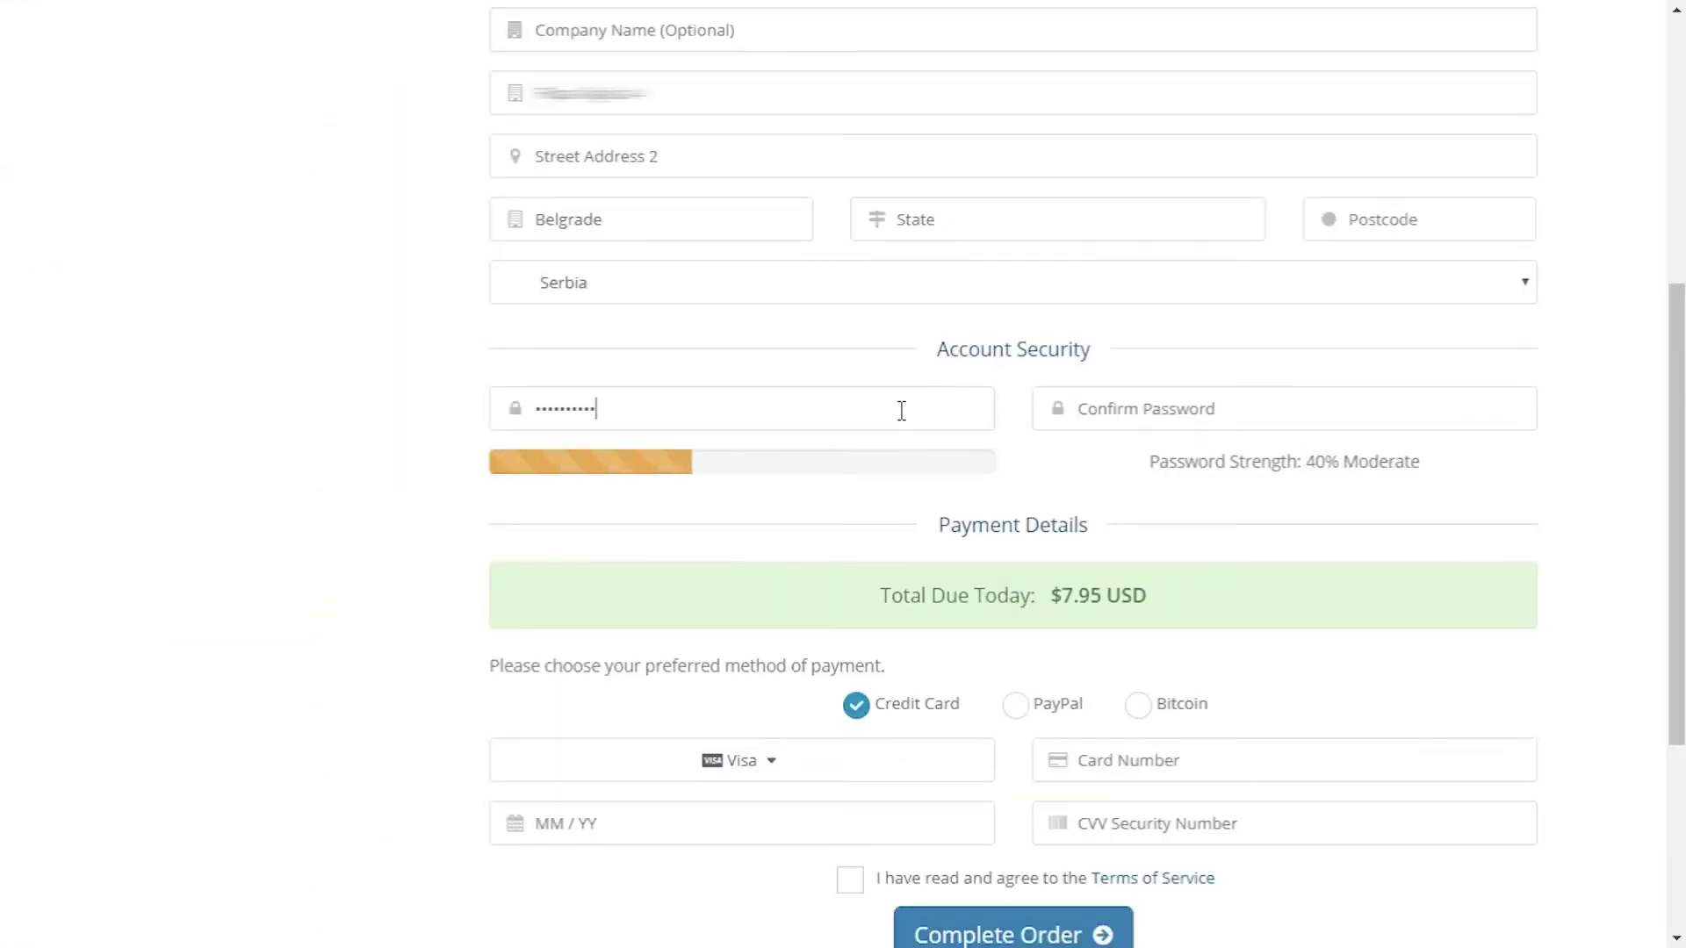
key(Tab)
text(••••••••••••••)
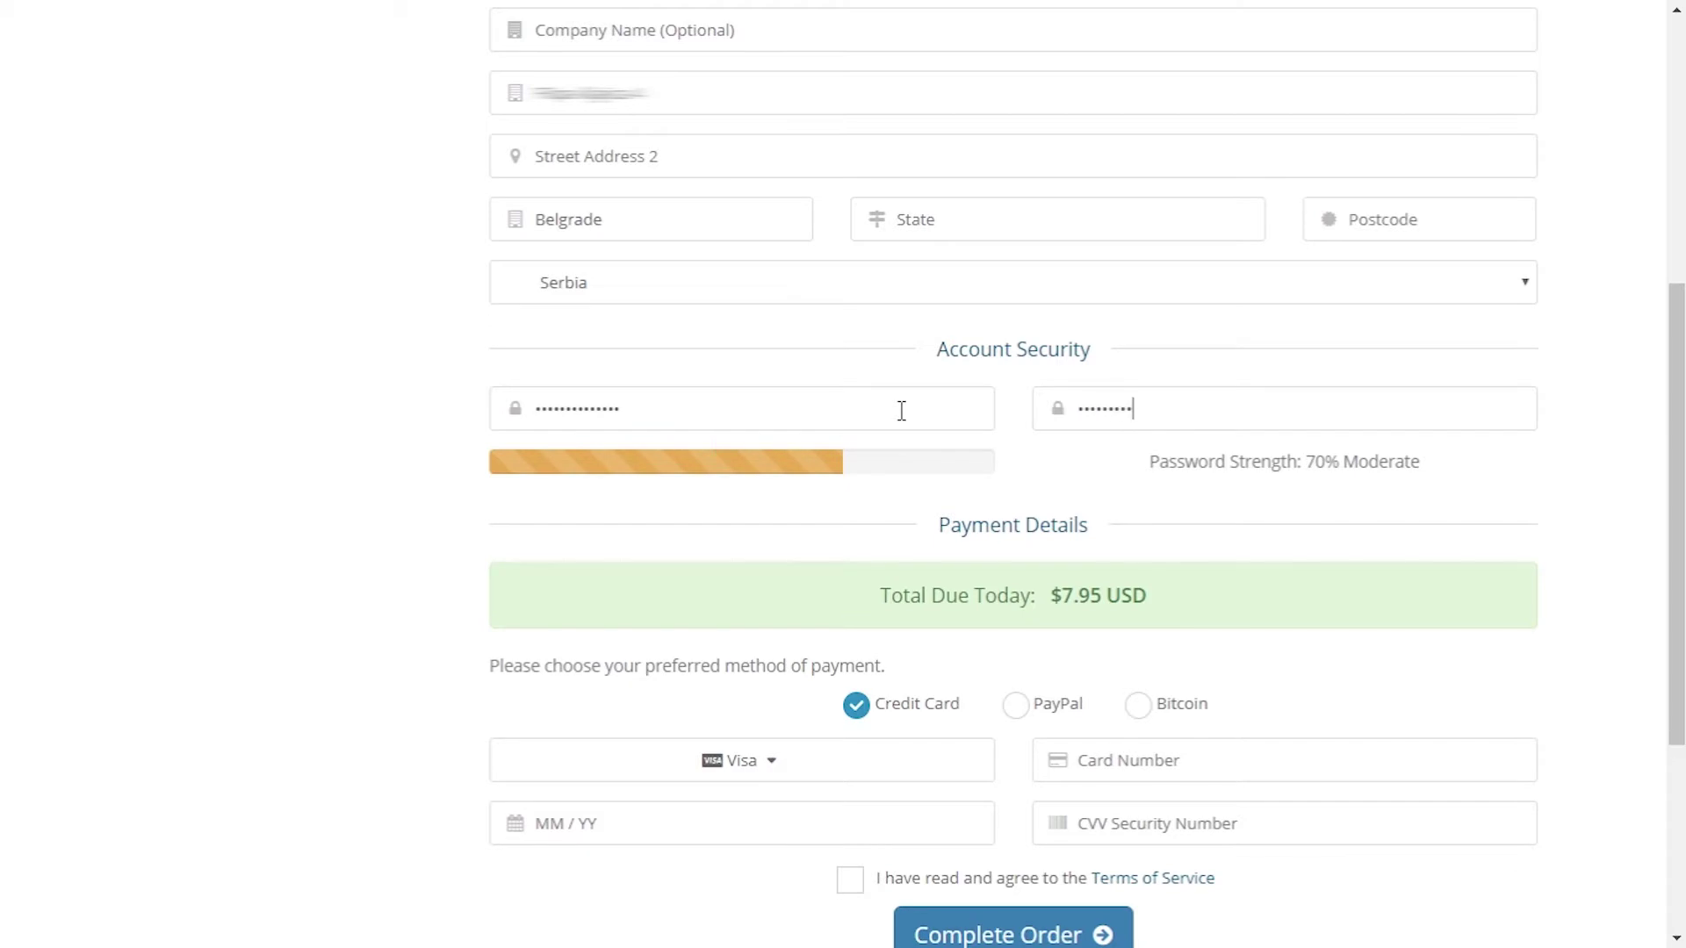
- Choose PayPal, accept the Terms of Service and complete the $7.95 order
scroll(1229, 506, down, 3)
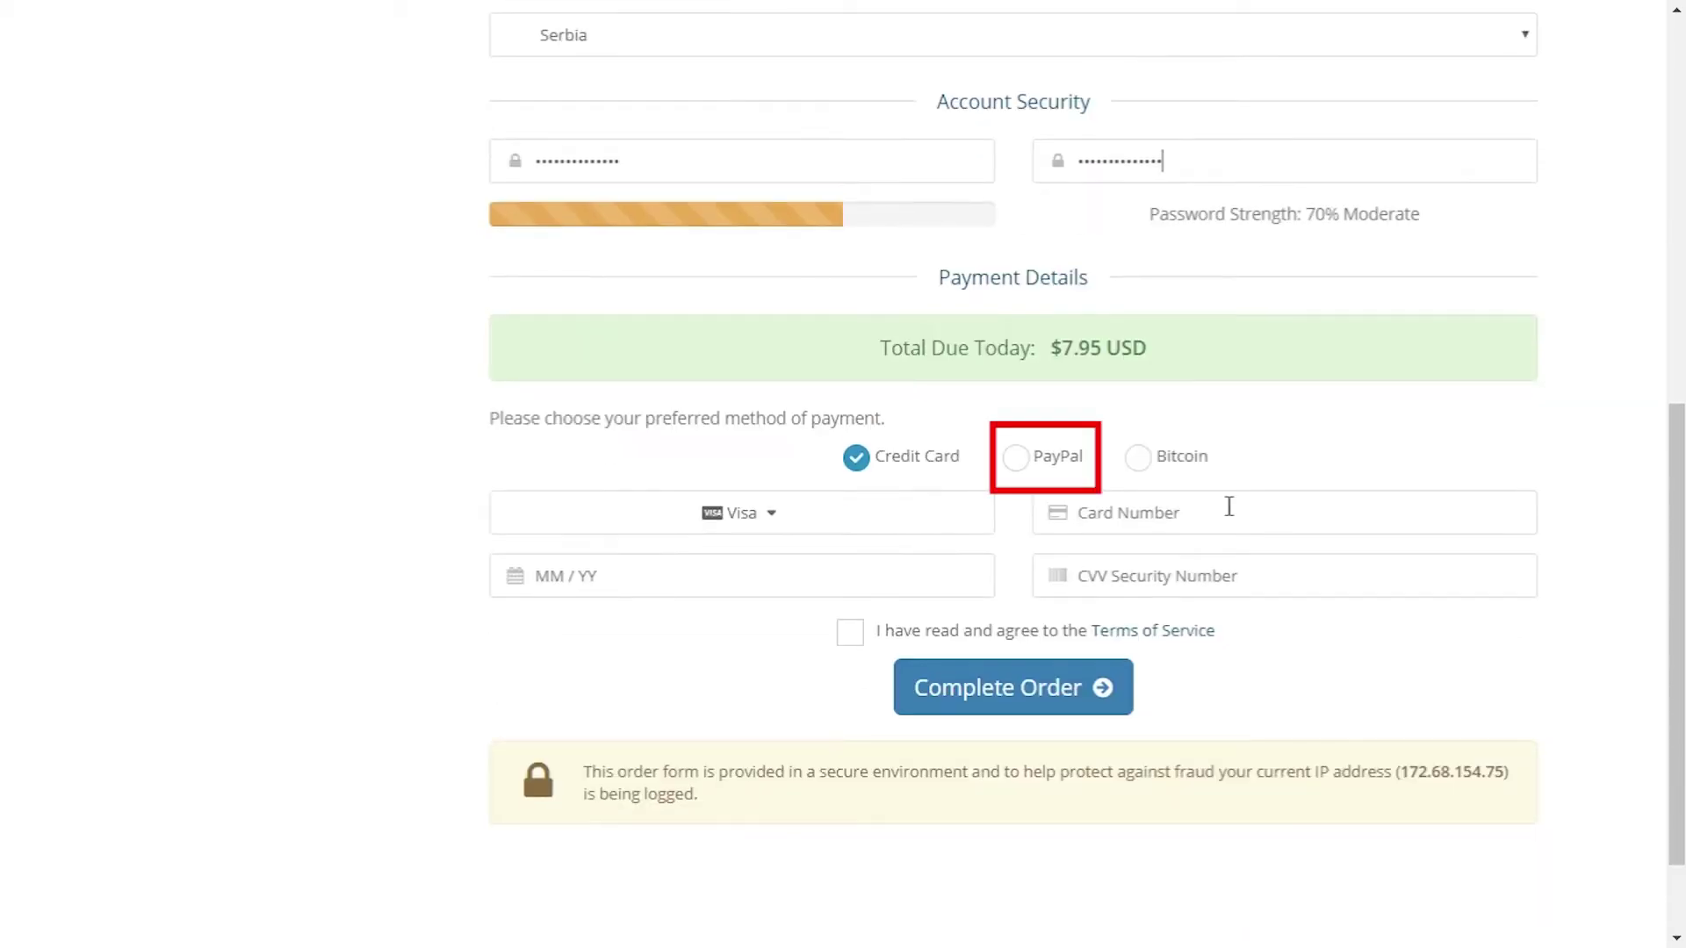
click(1013, 458)
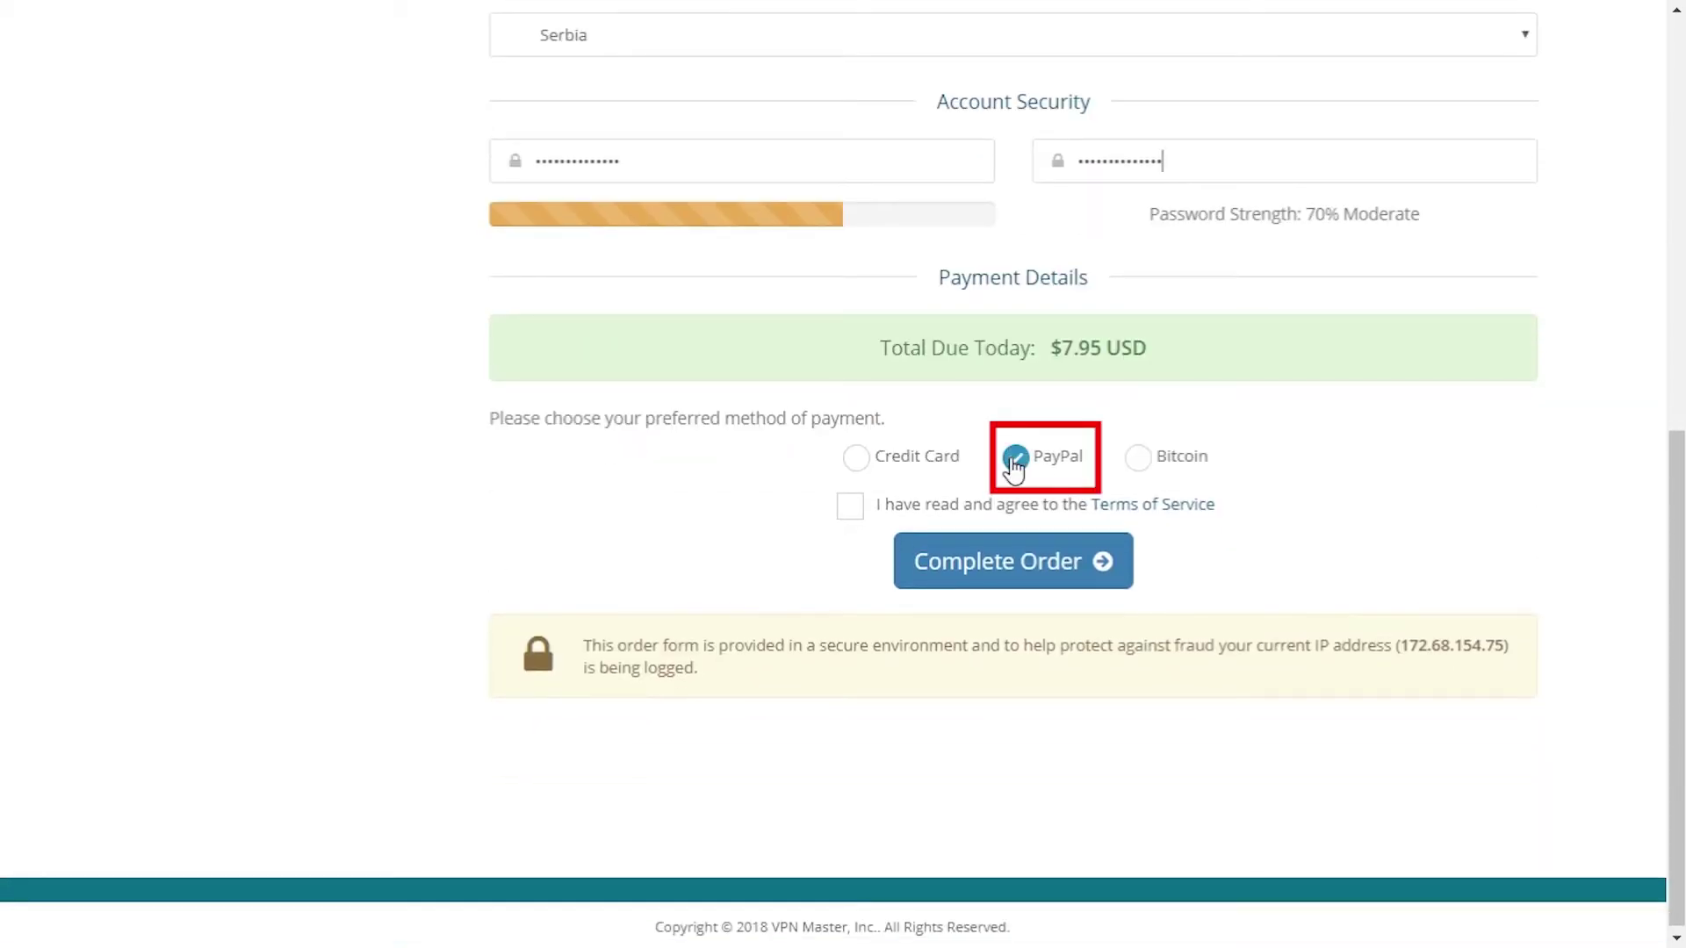
click(850, 508)
click(1003, 569)
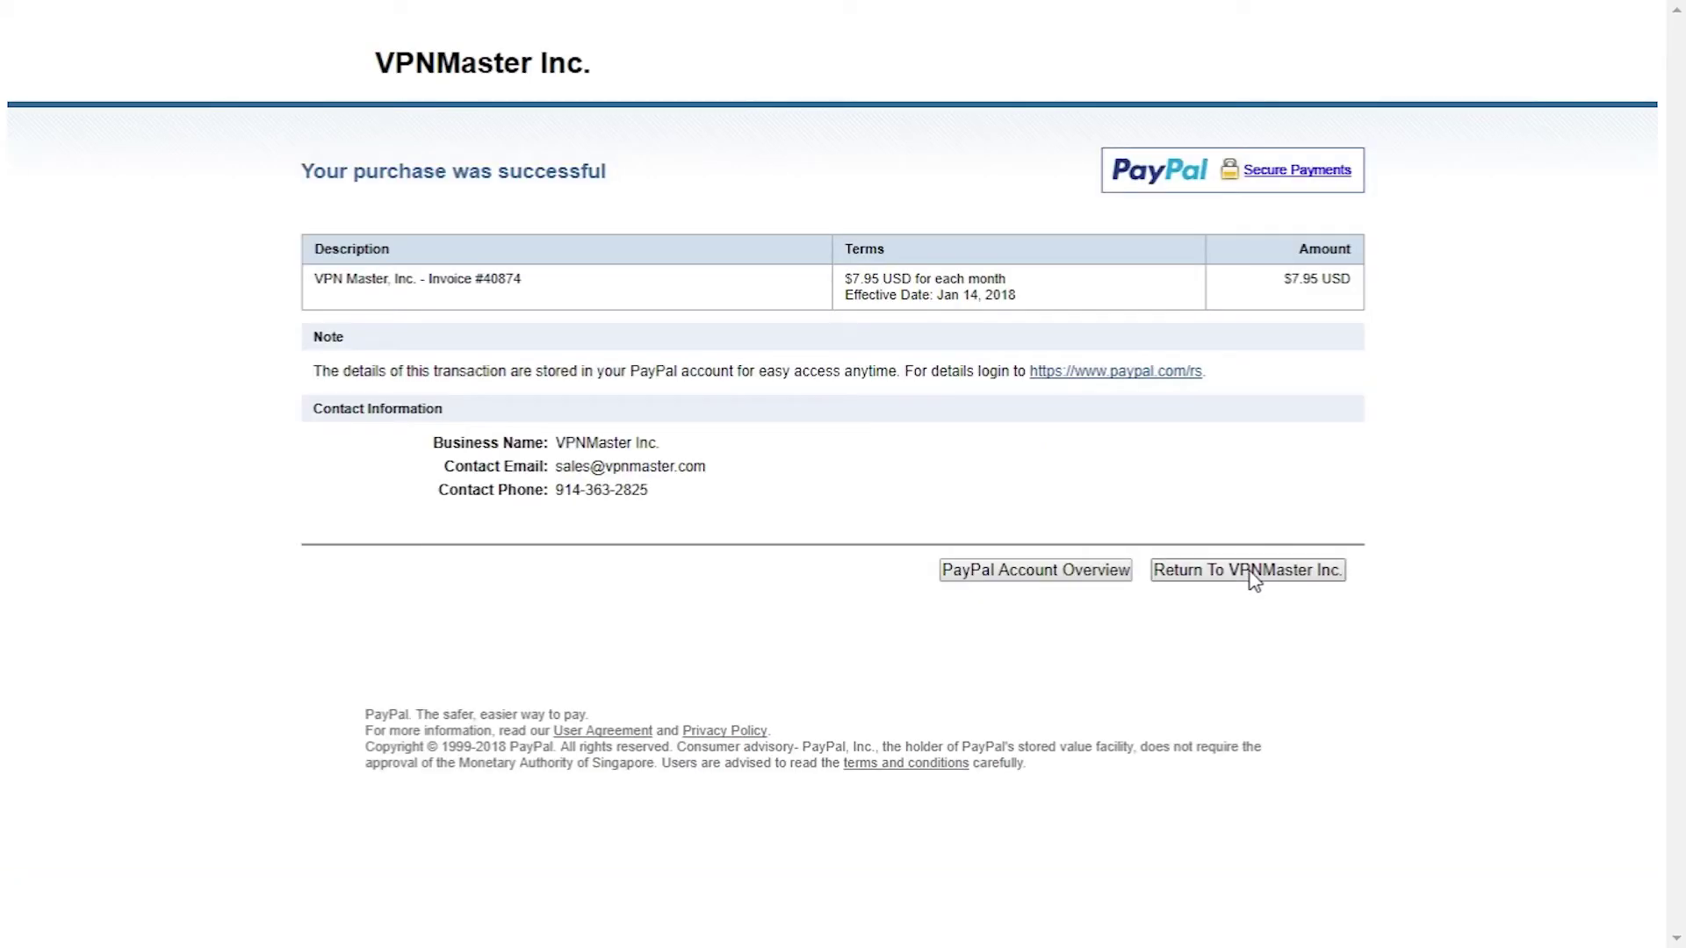
- Return from PayPal to VPNMaster Inc., view My Services, then open Downloads category 1
click(1253, 572)
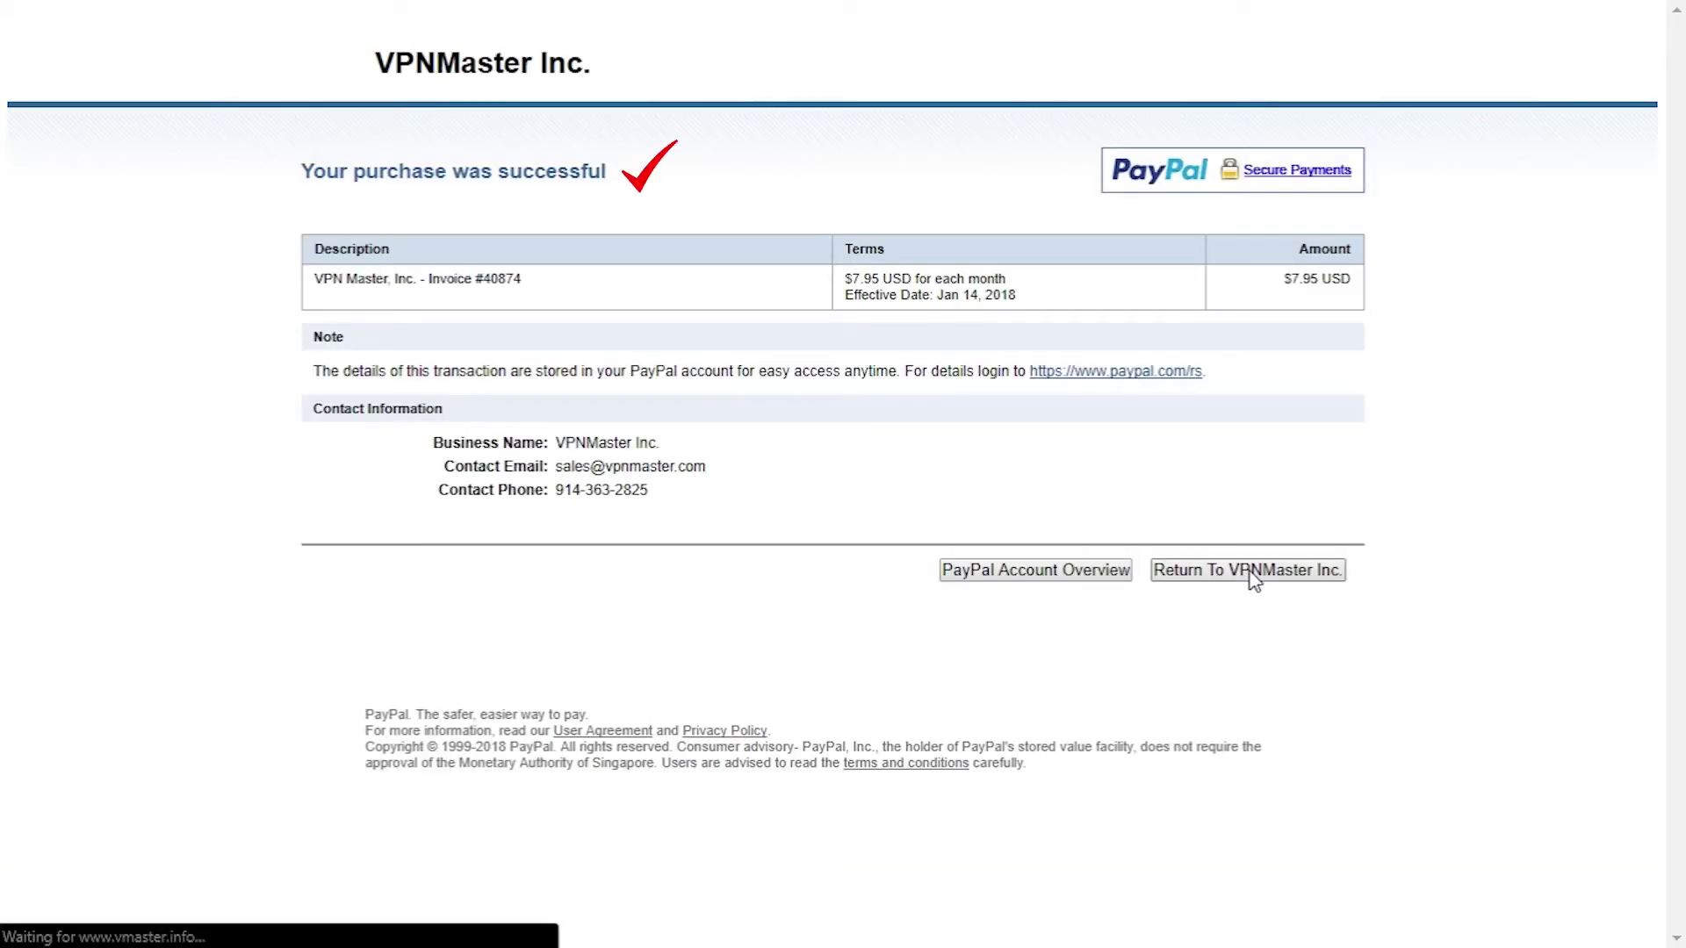
click(331, 148)
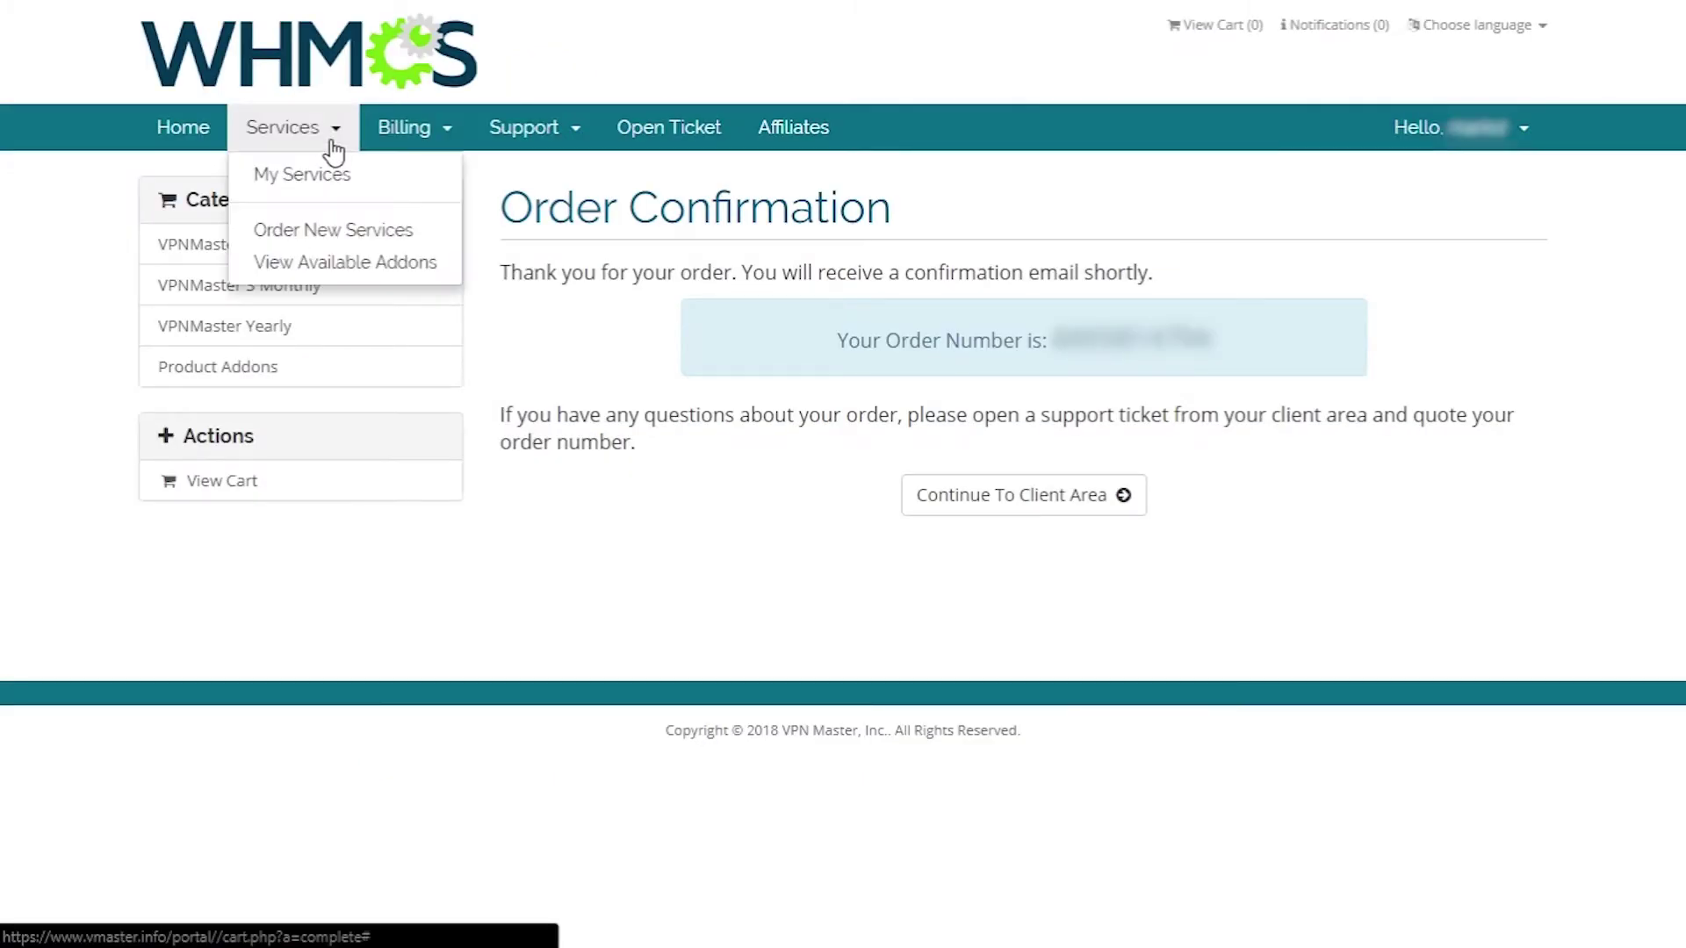
click(350, 187)
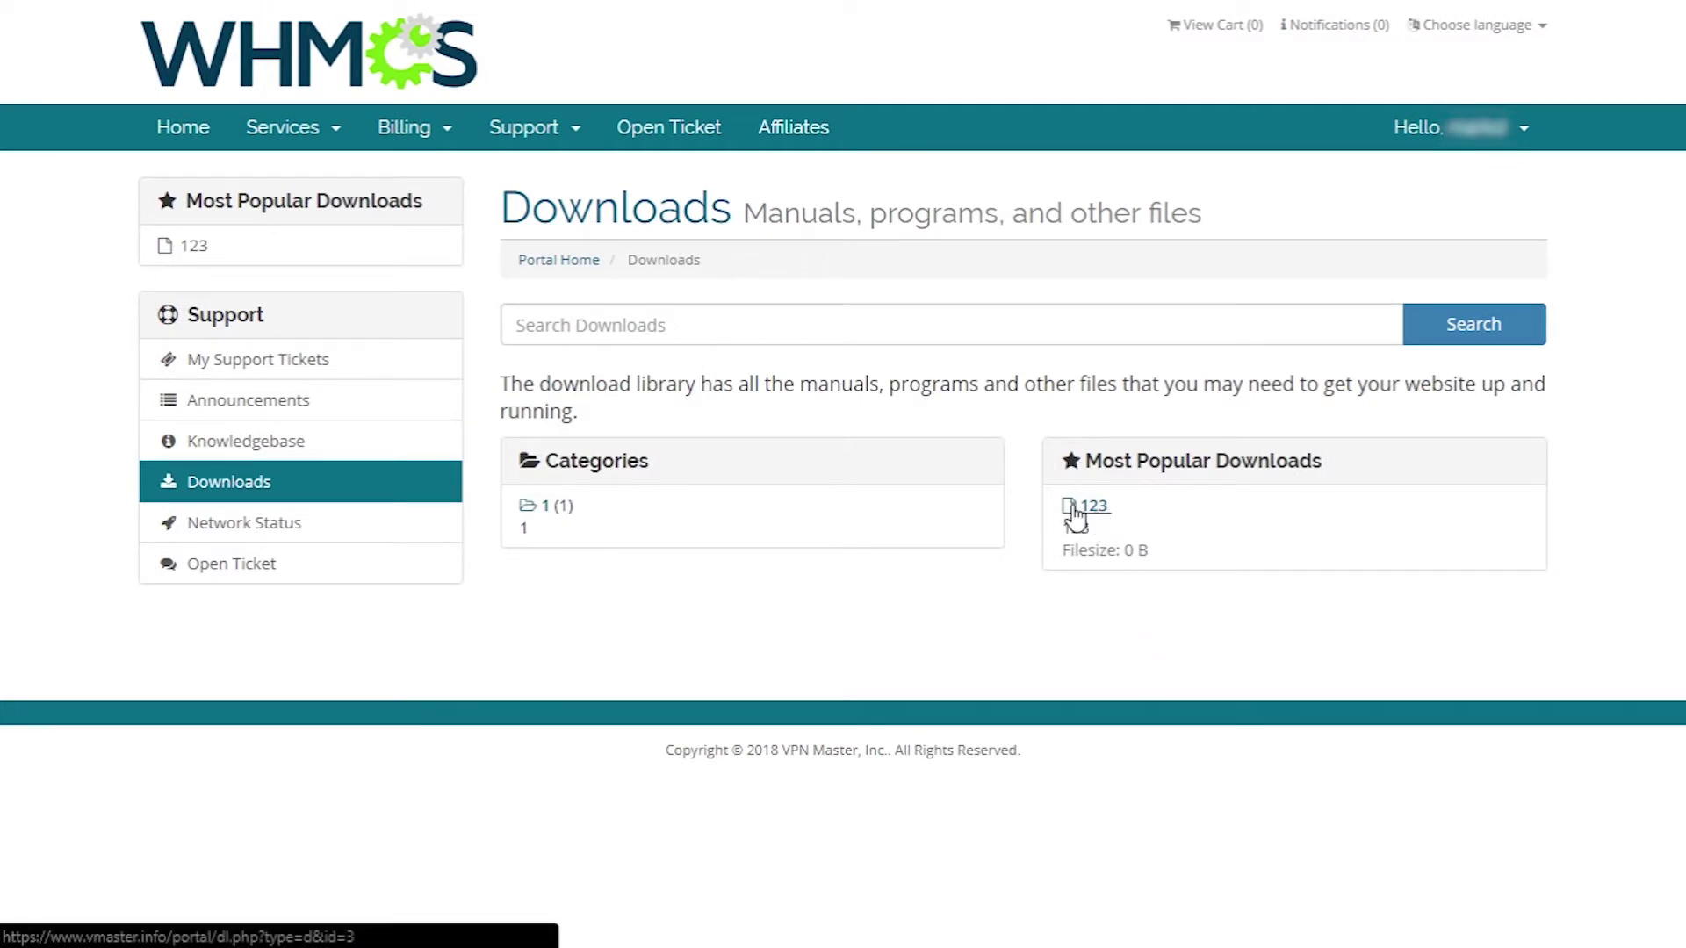
click(540, 516)
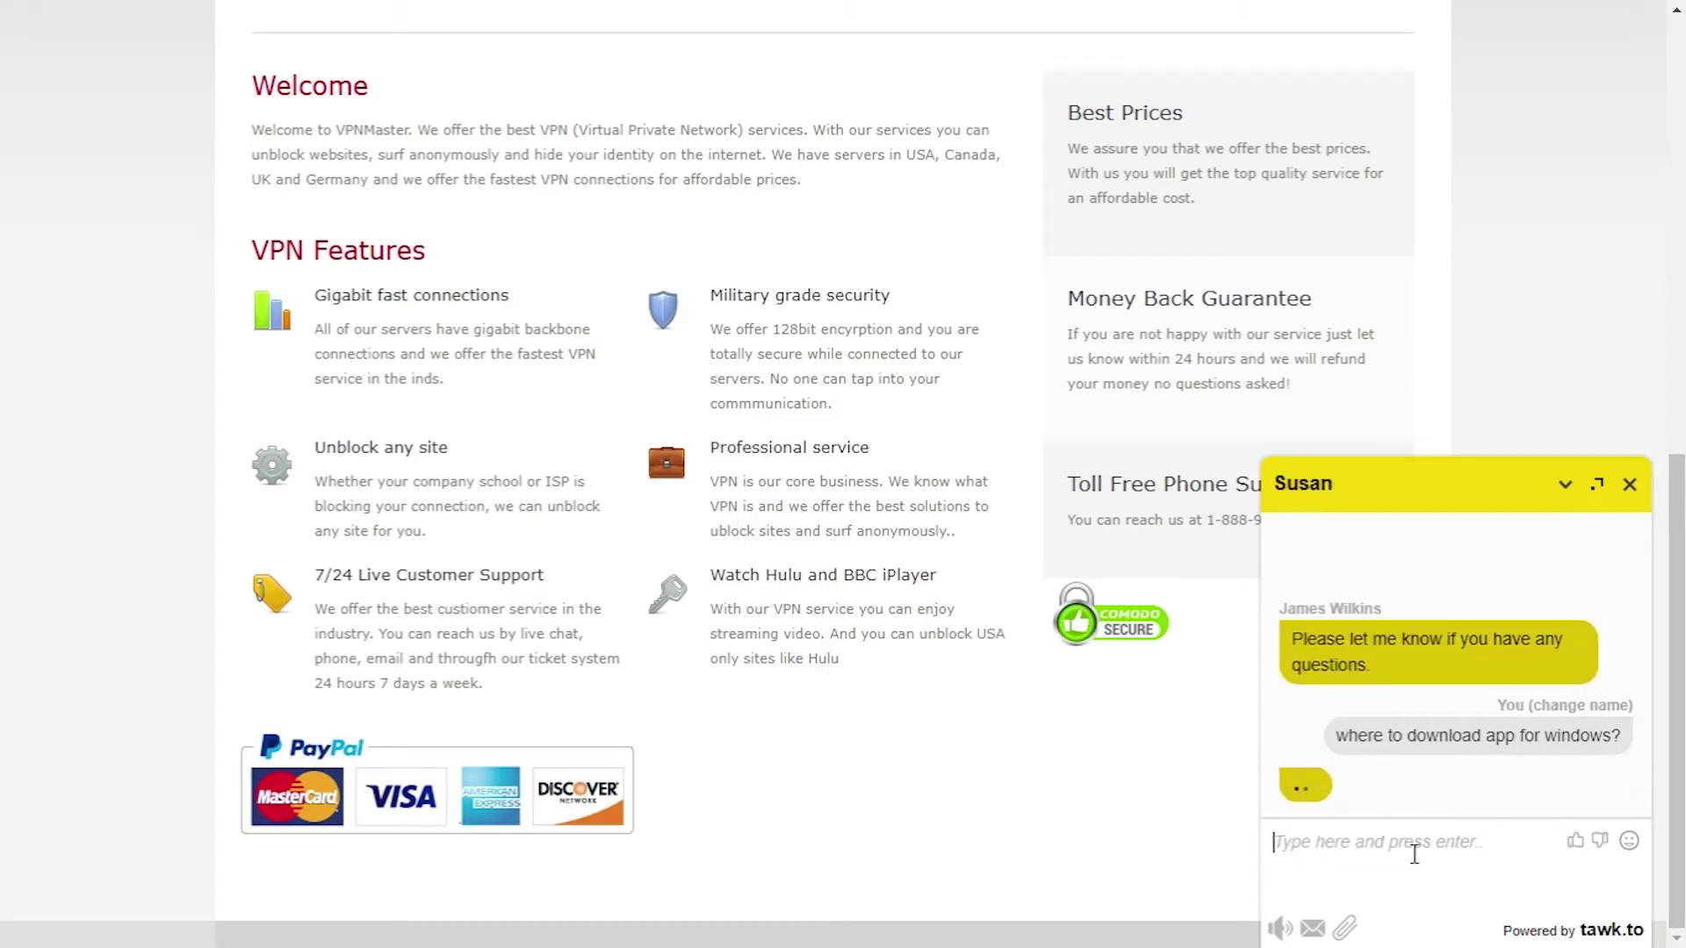
- Reply 'windows 10' to the live-chat agent's question
click(1414, 854)
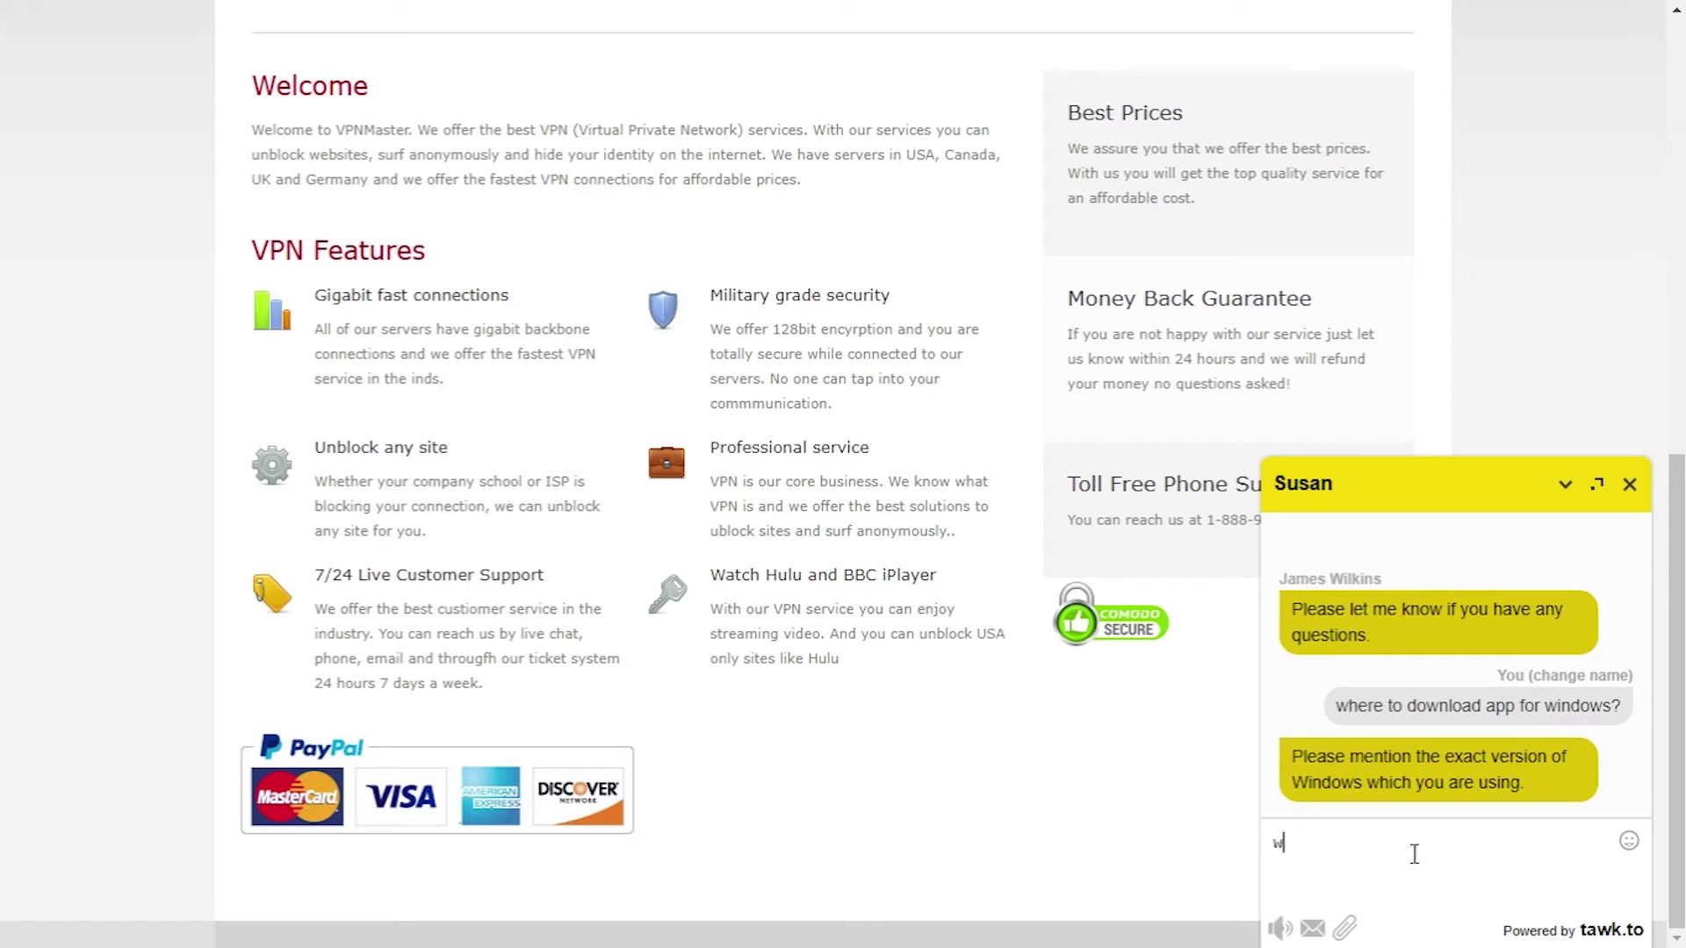
text(windows 10)
key(Return)
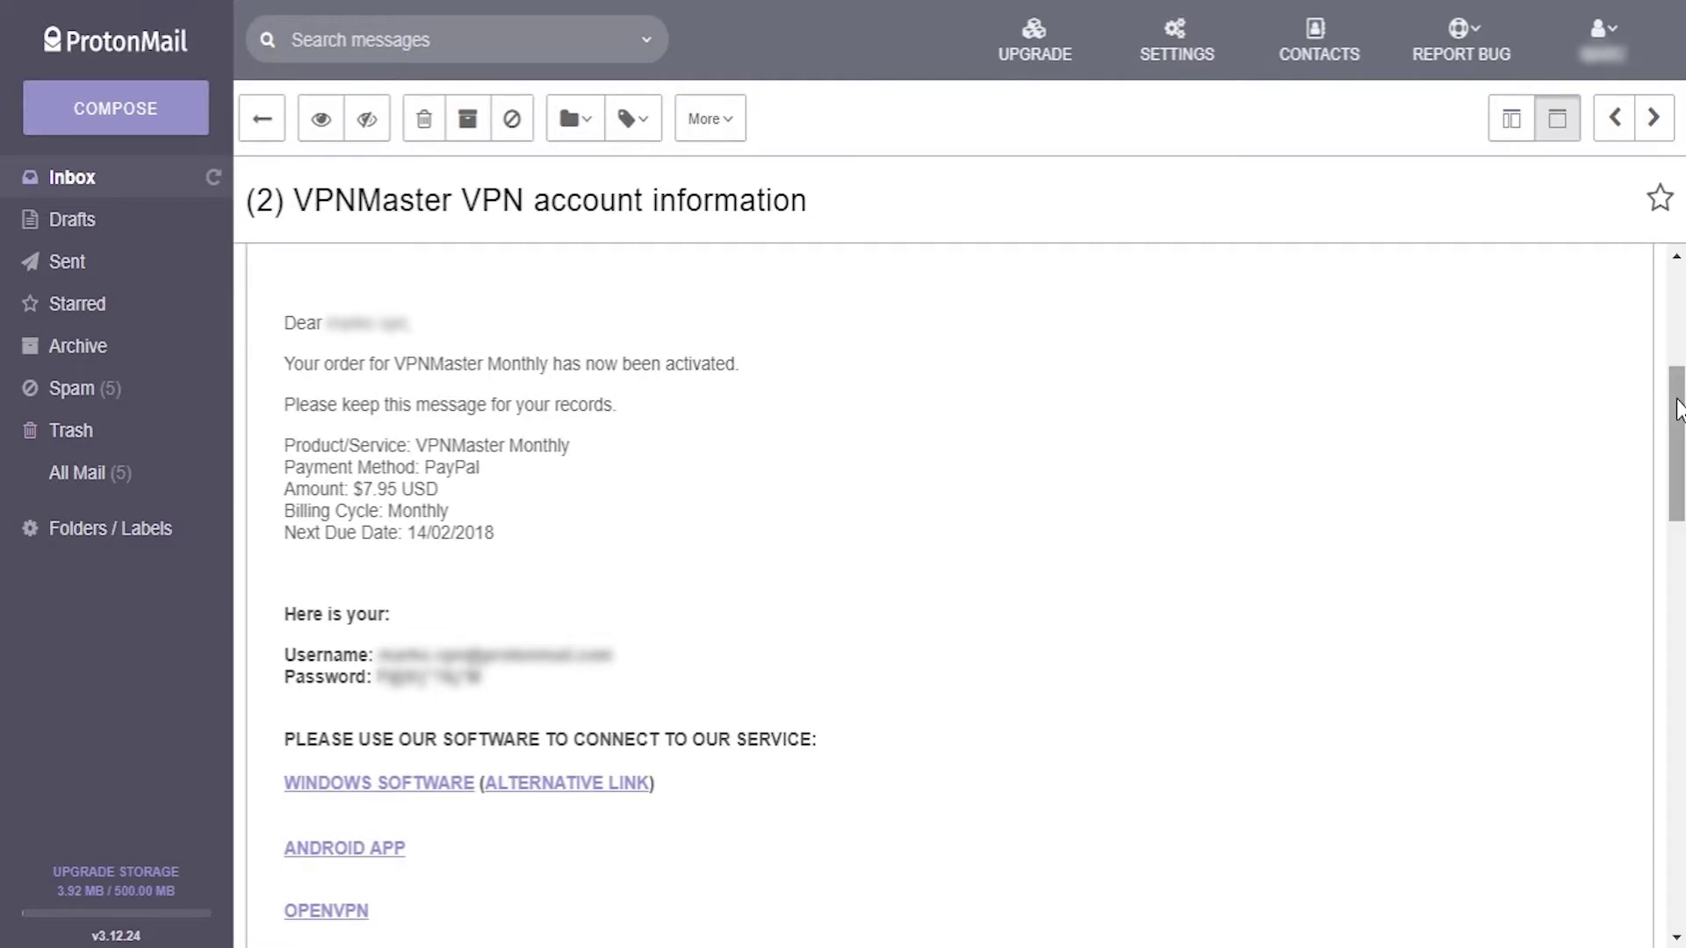
- Scroll the account email to its links and download the Windows installer vpnmaster (2).exe
drag(1677, 408, 1648, 447)
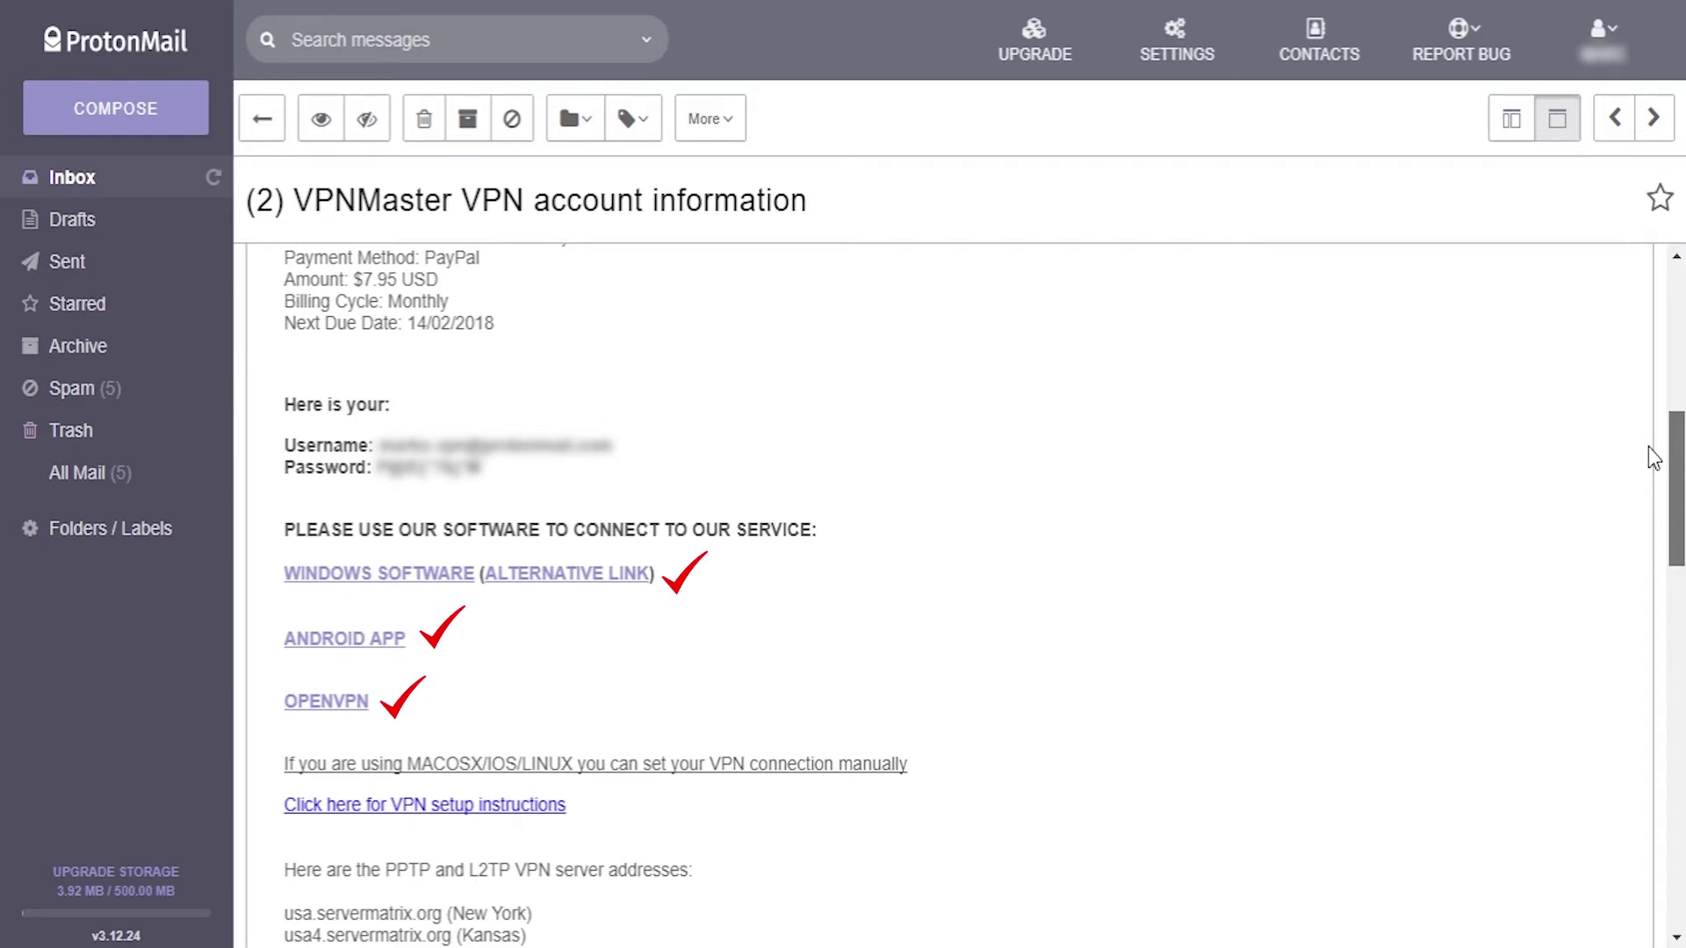
scroll(1647, 446, down, 15)
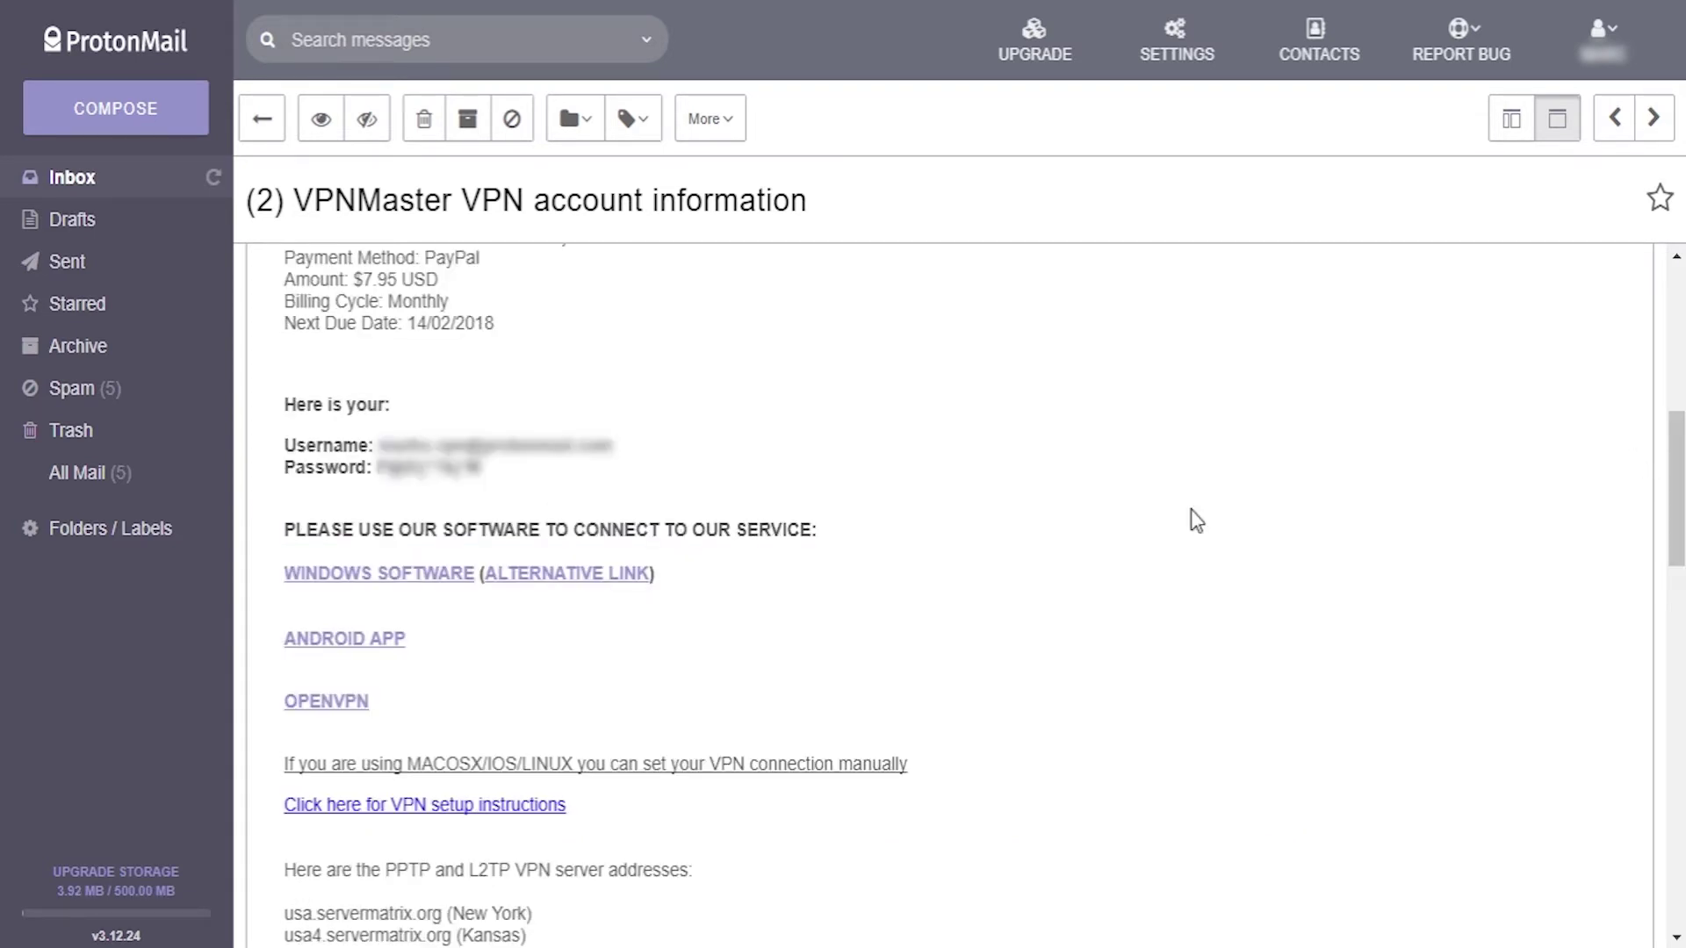
click(434, 580)
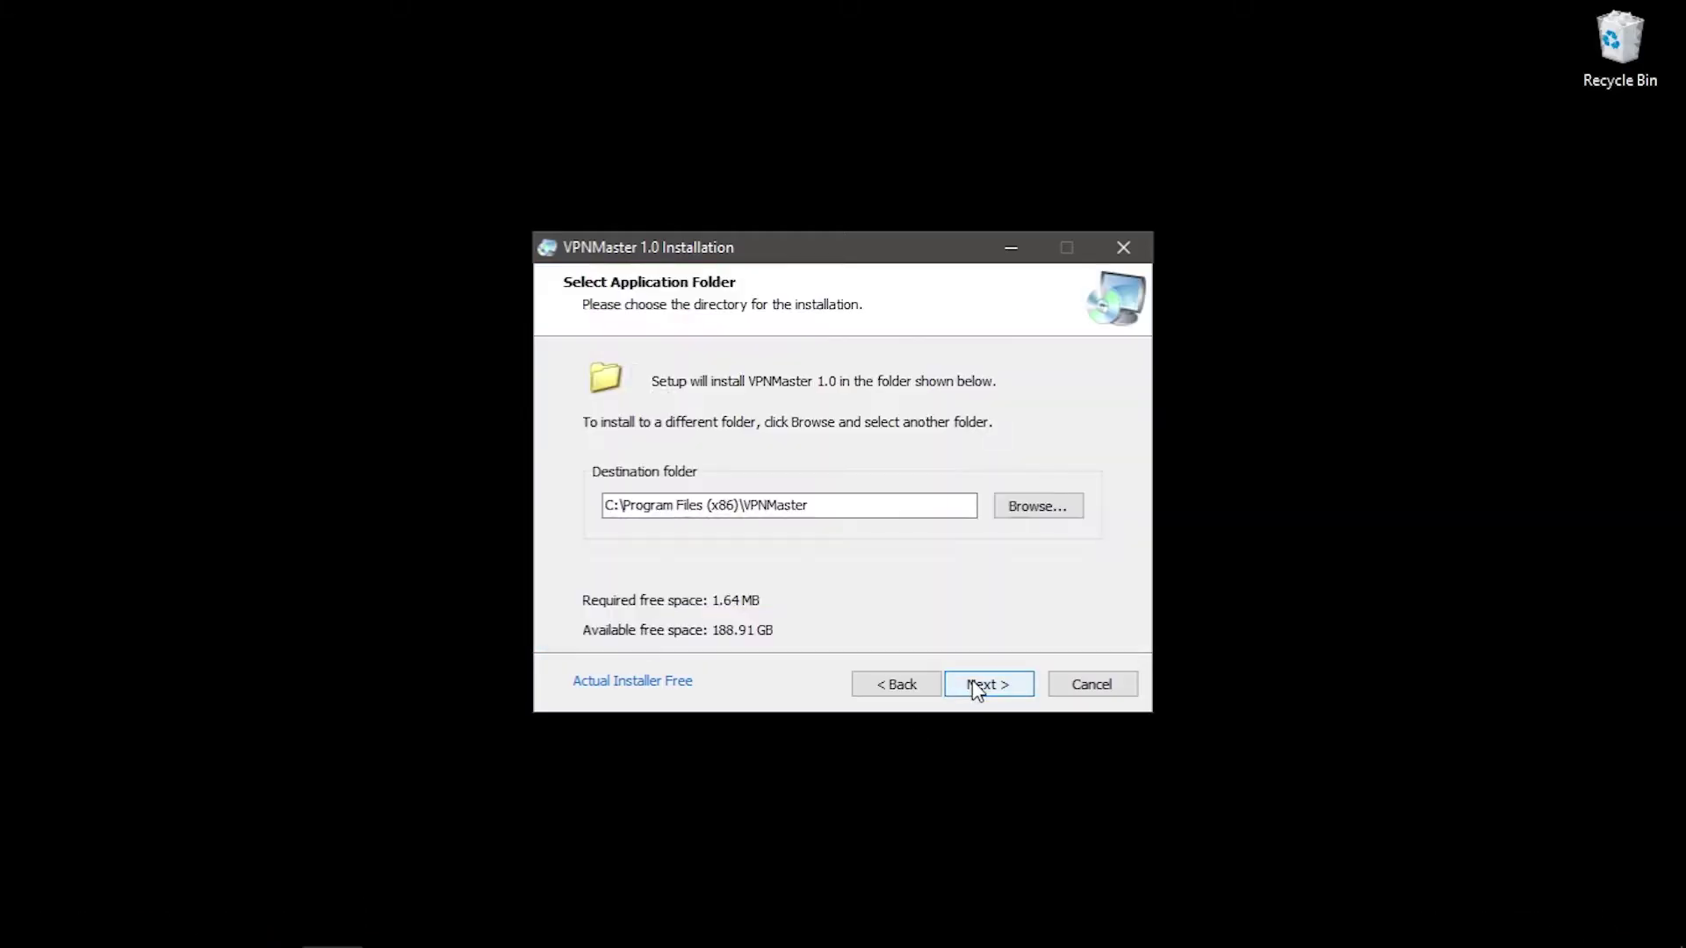
- Install the VPN Master client and log in with the account e-mail
click(978, 685)
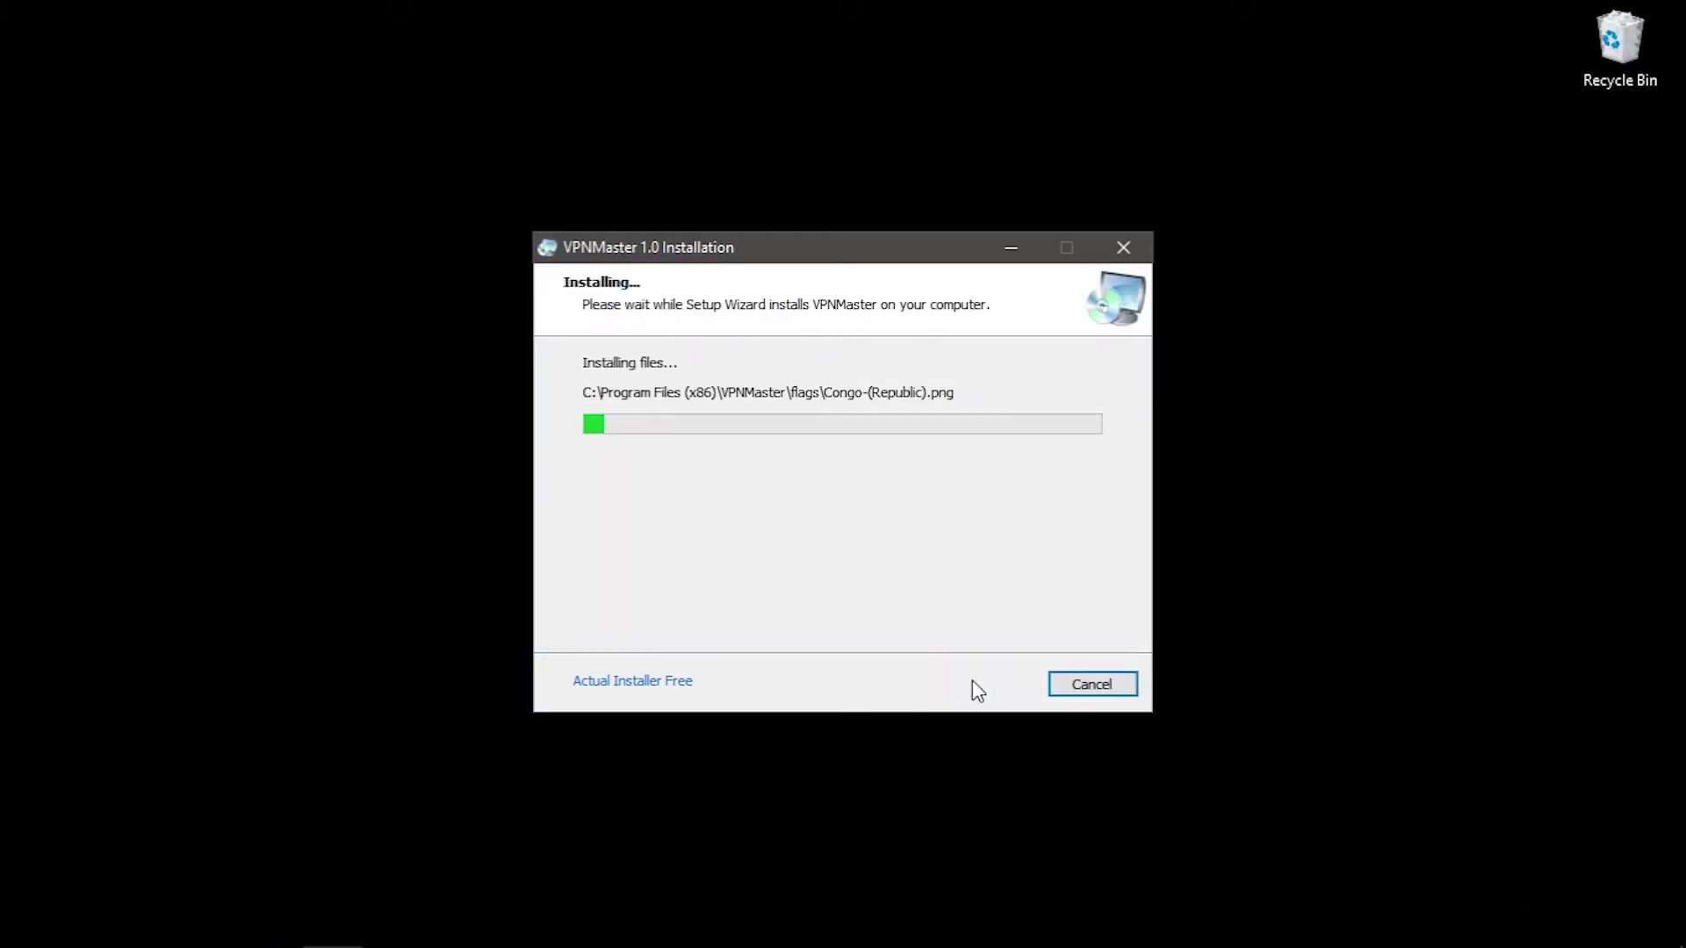
click(983, 685)
text(username@gmail.com)
click(981, 707)
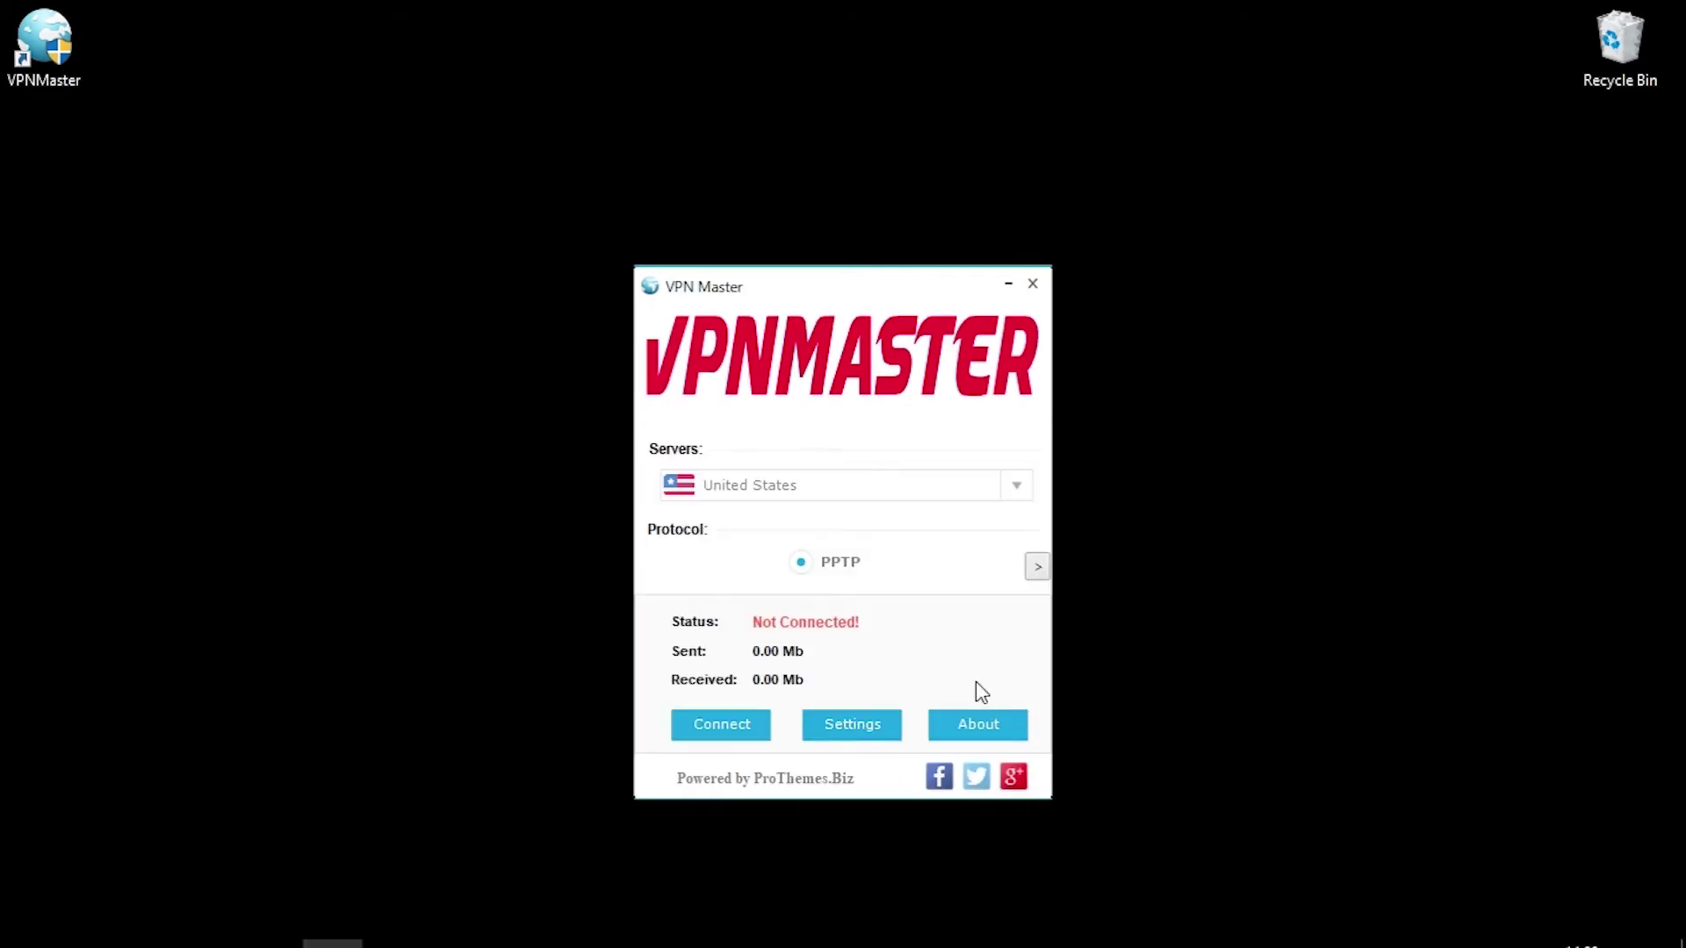
- Pick a United States server, expand the log panel, check Settings, and connect
click(1018, 486)
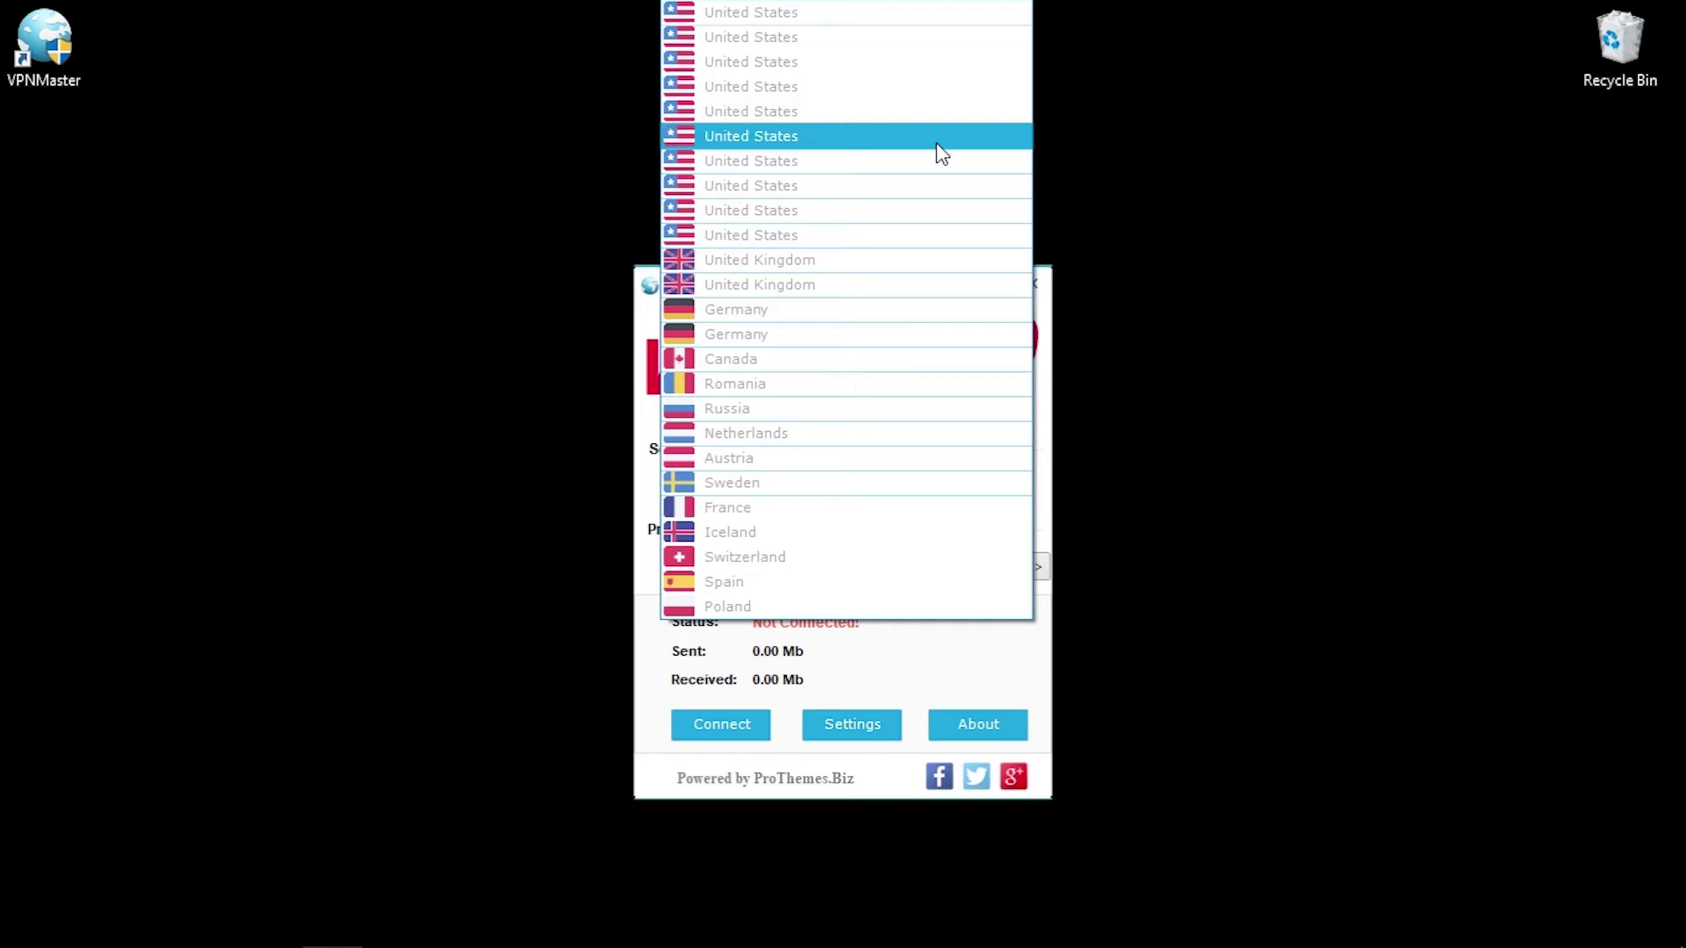
click(936, 142)
click(1041, 568)
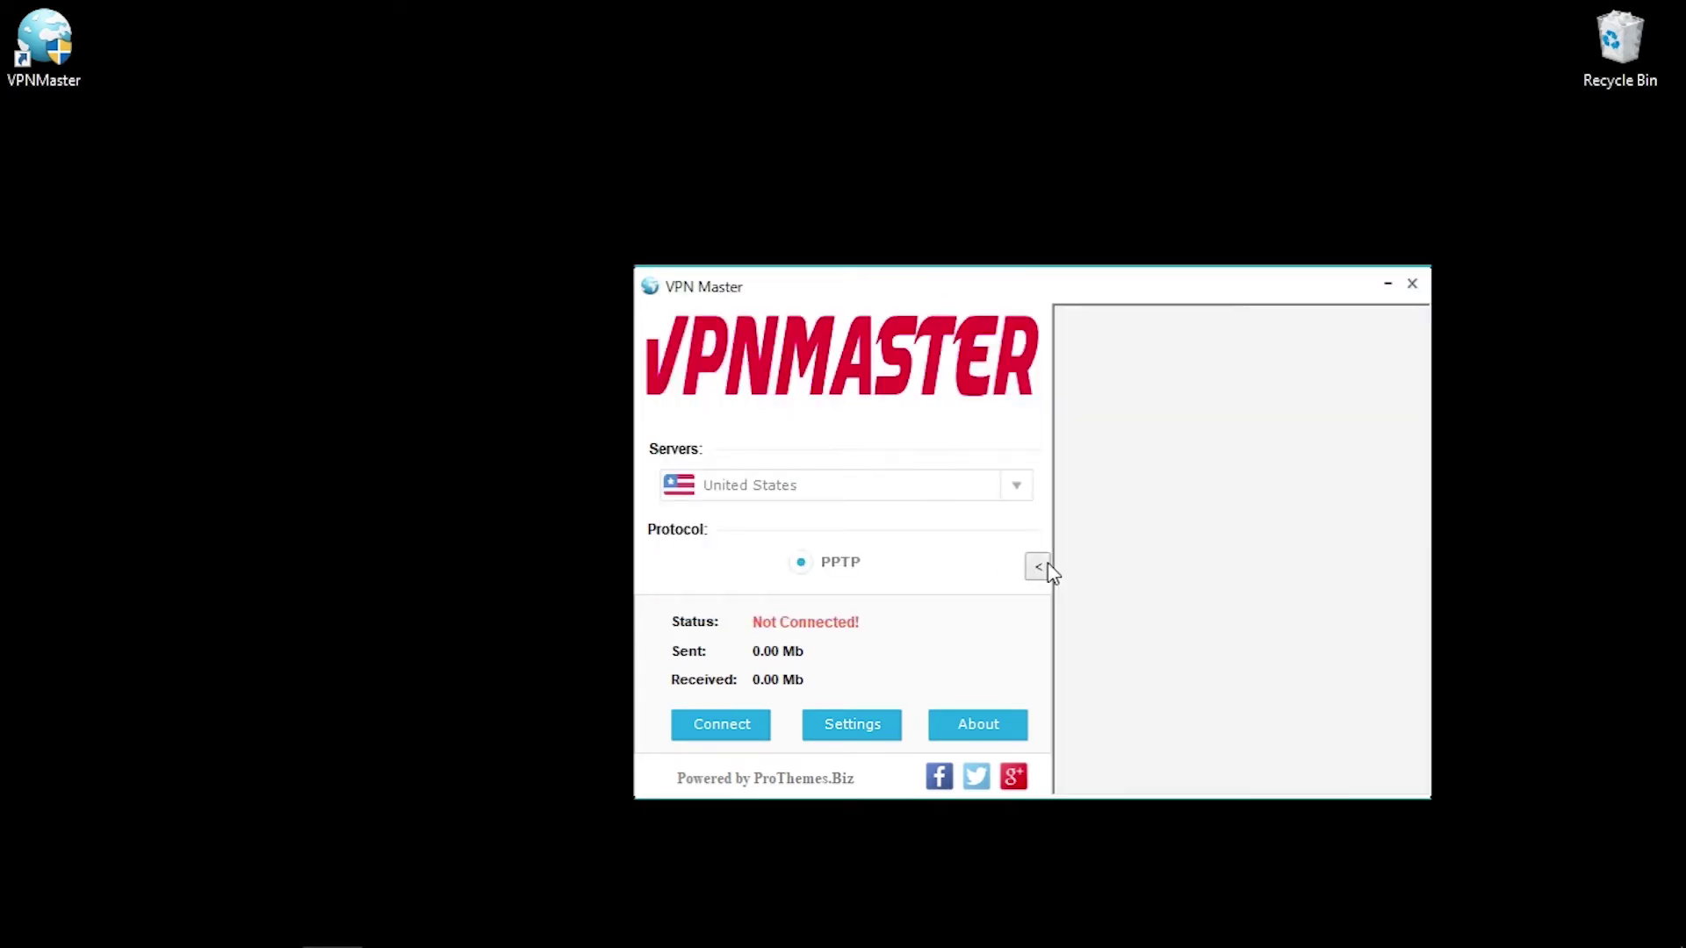
click(879, 734)
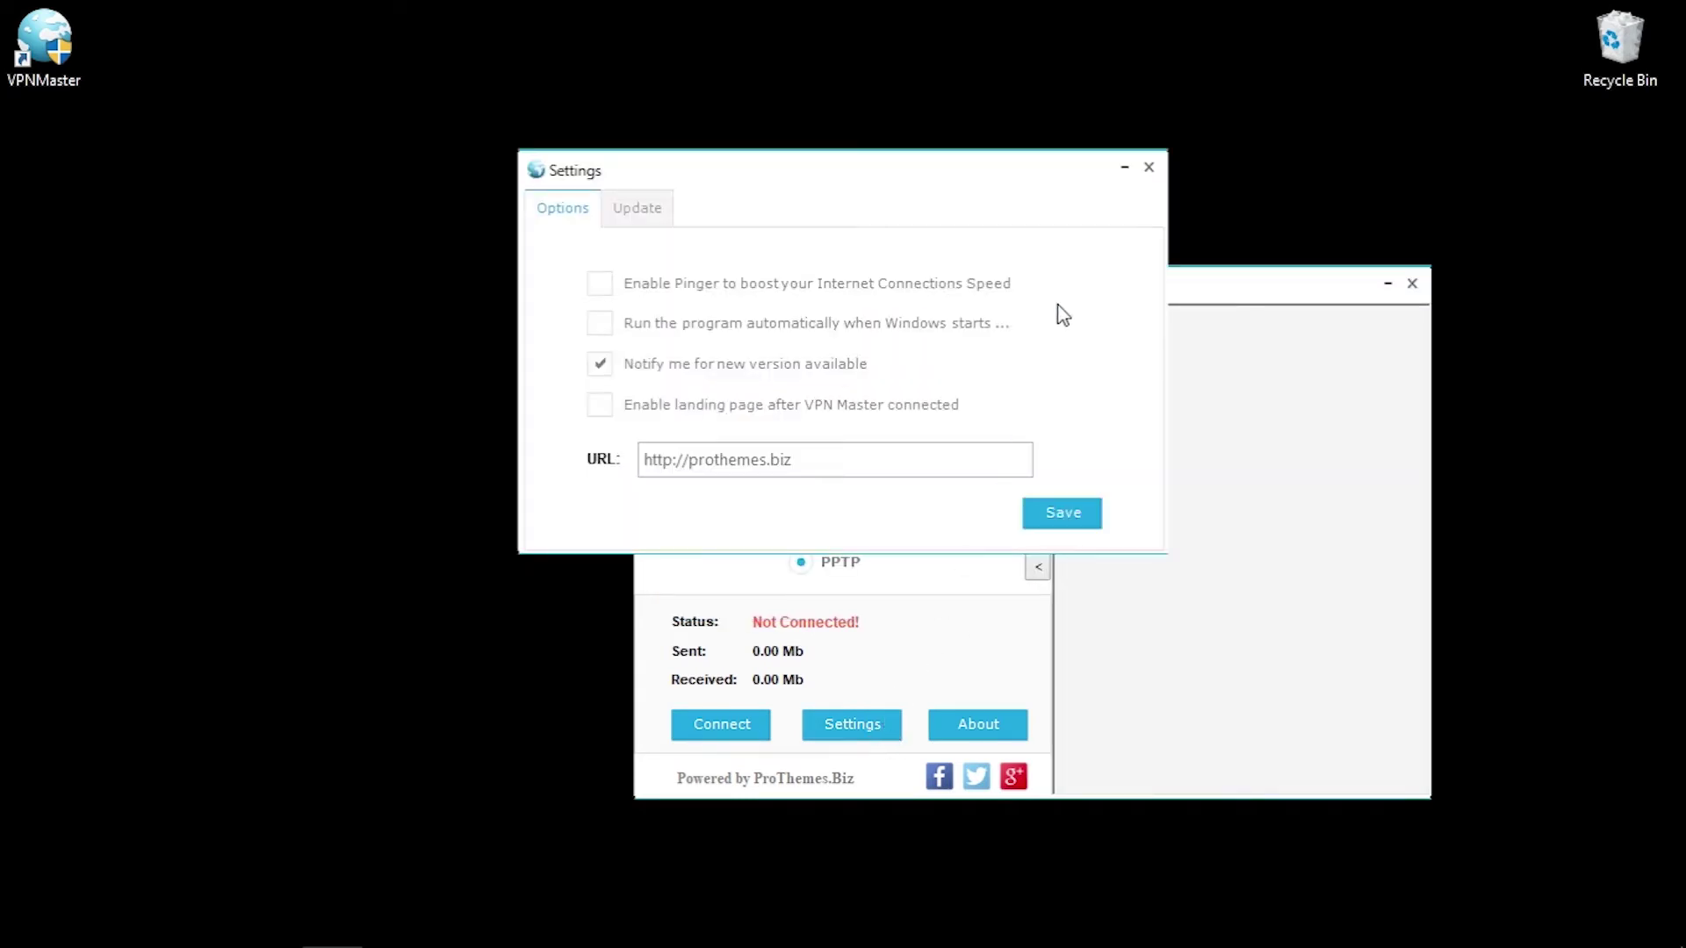
click(1149, 166)
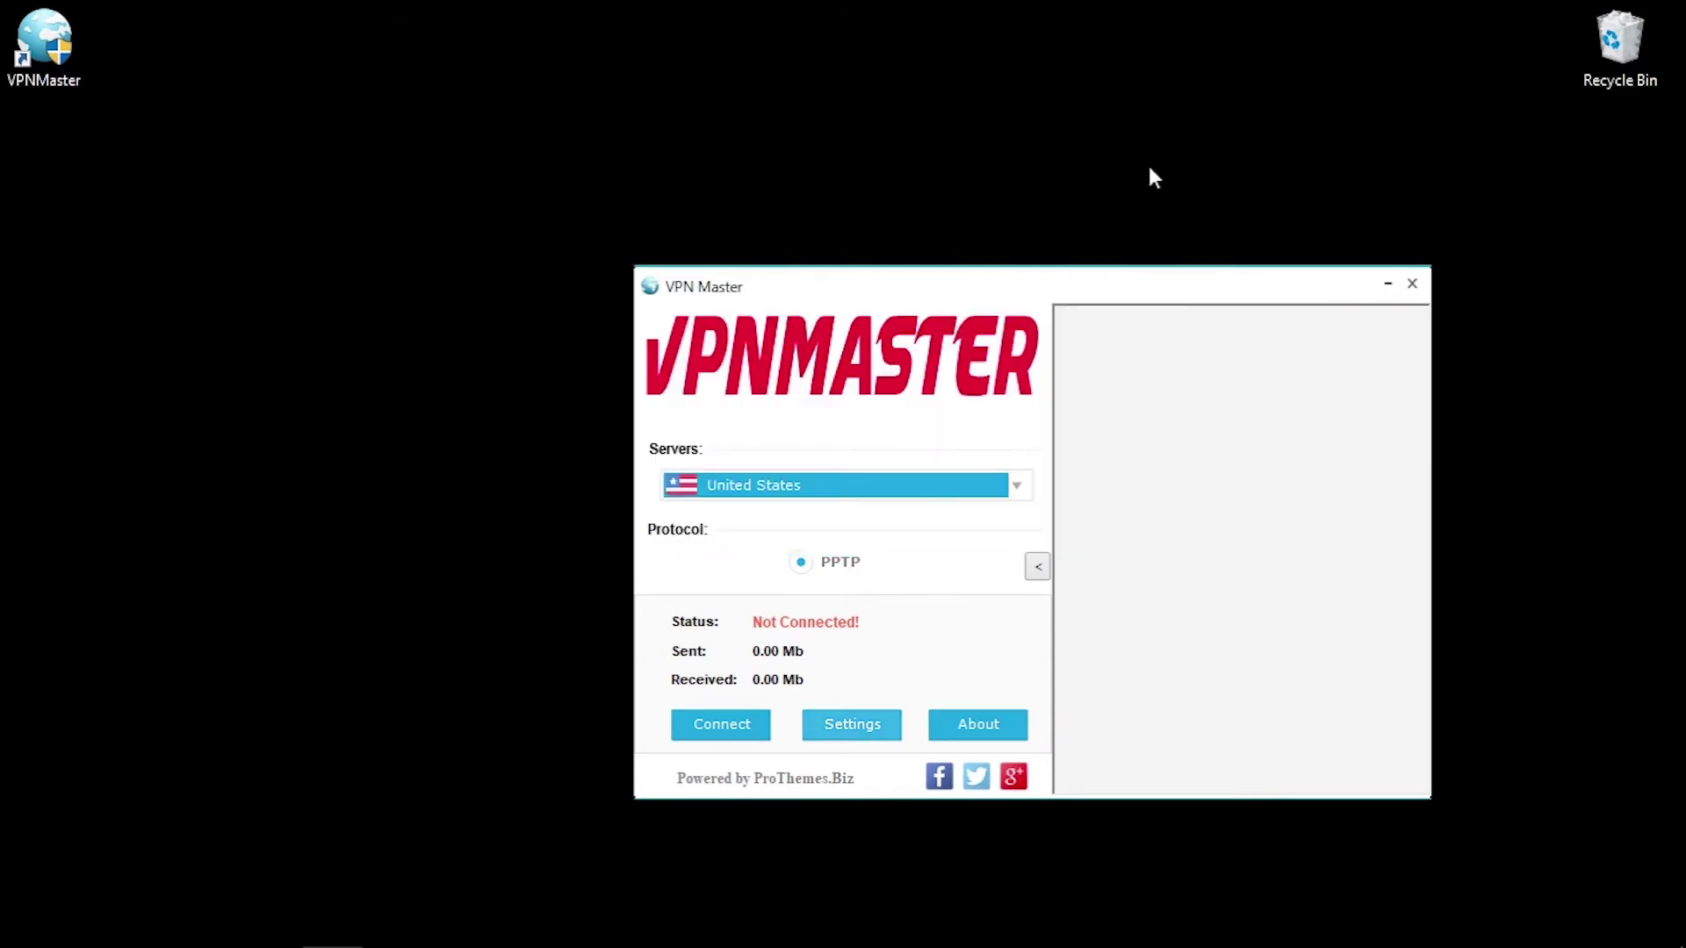
click(729, 733)
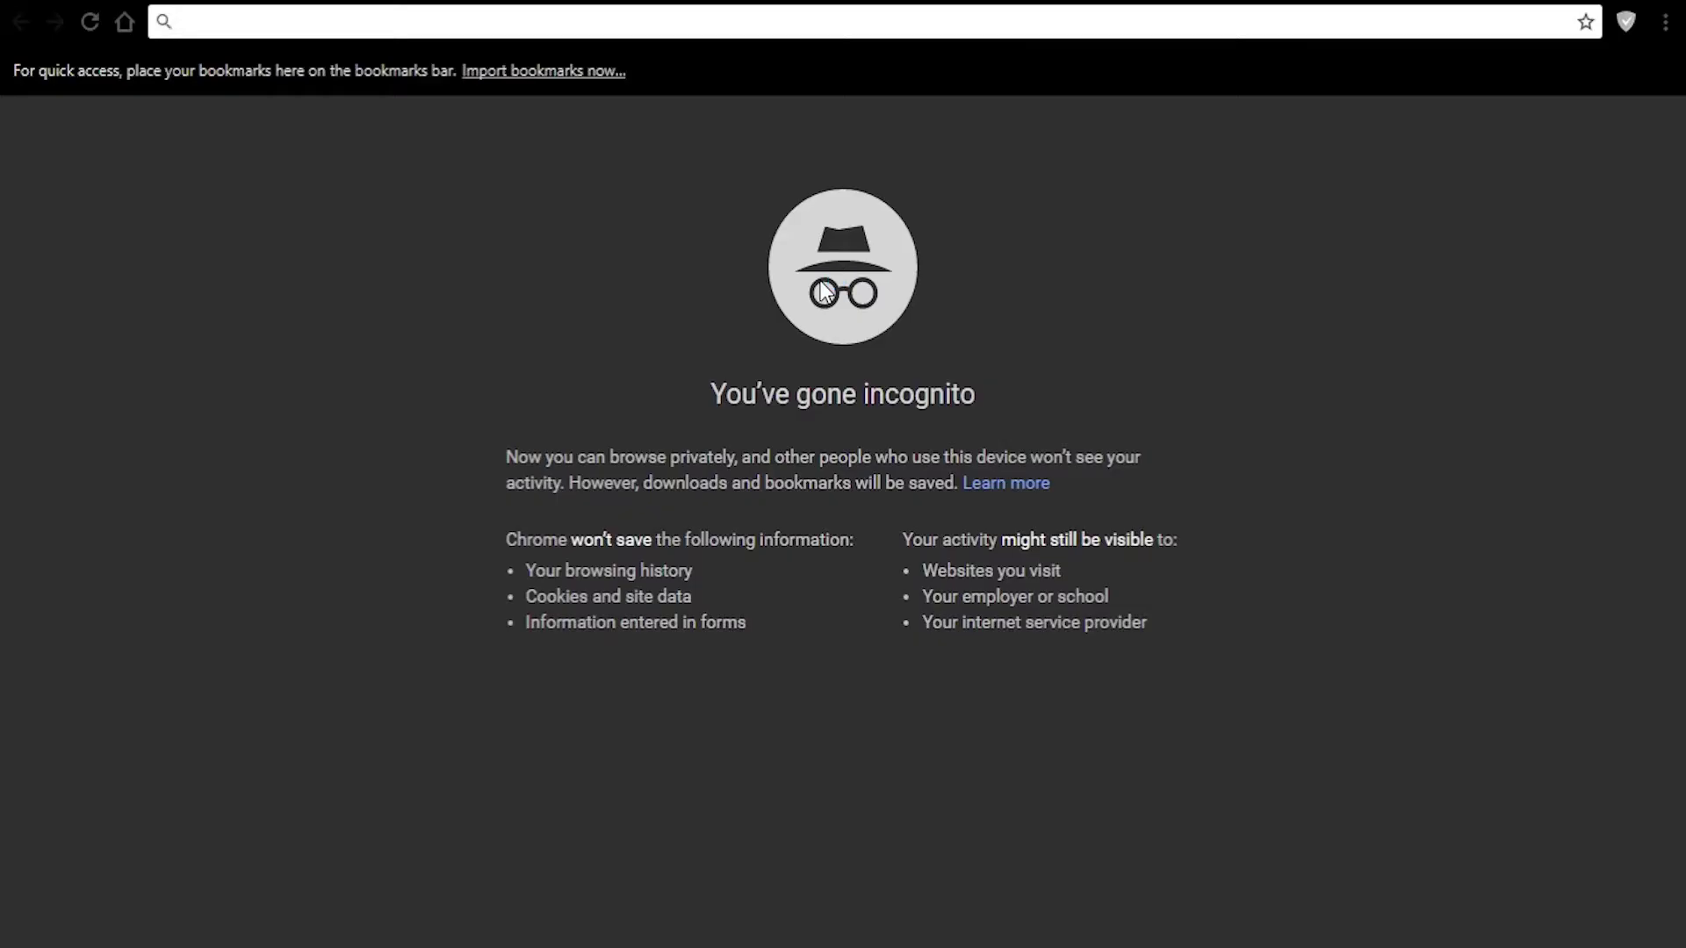
- In incognito, load vpnmentor.com/tools/ipinfo, then speedtest.net
text(vpnmentor.com/tools/ipinfo)
key(Down)
key(Return)
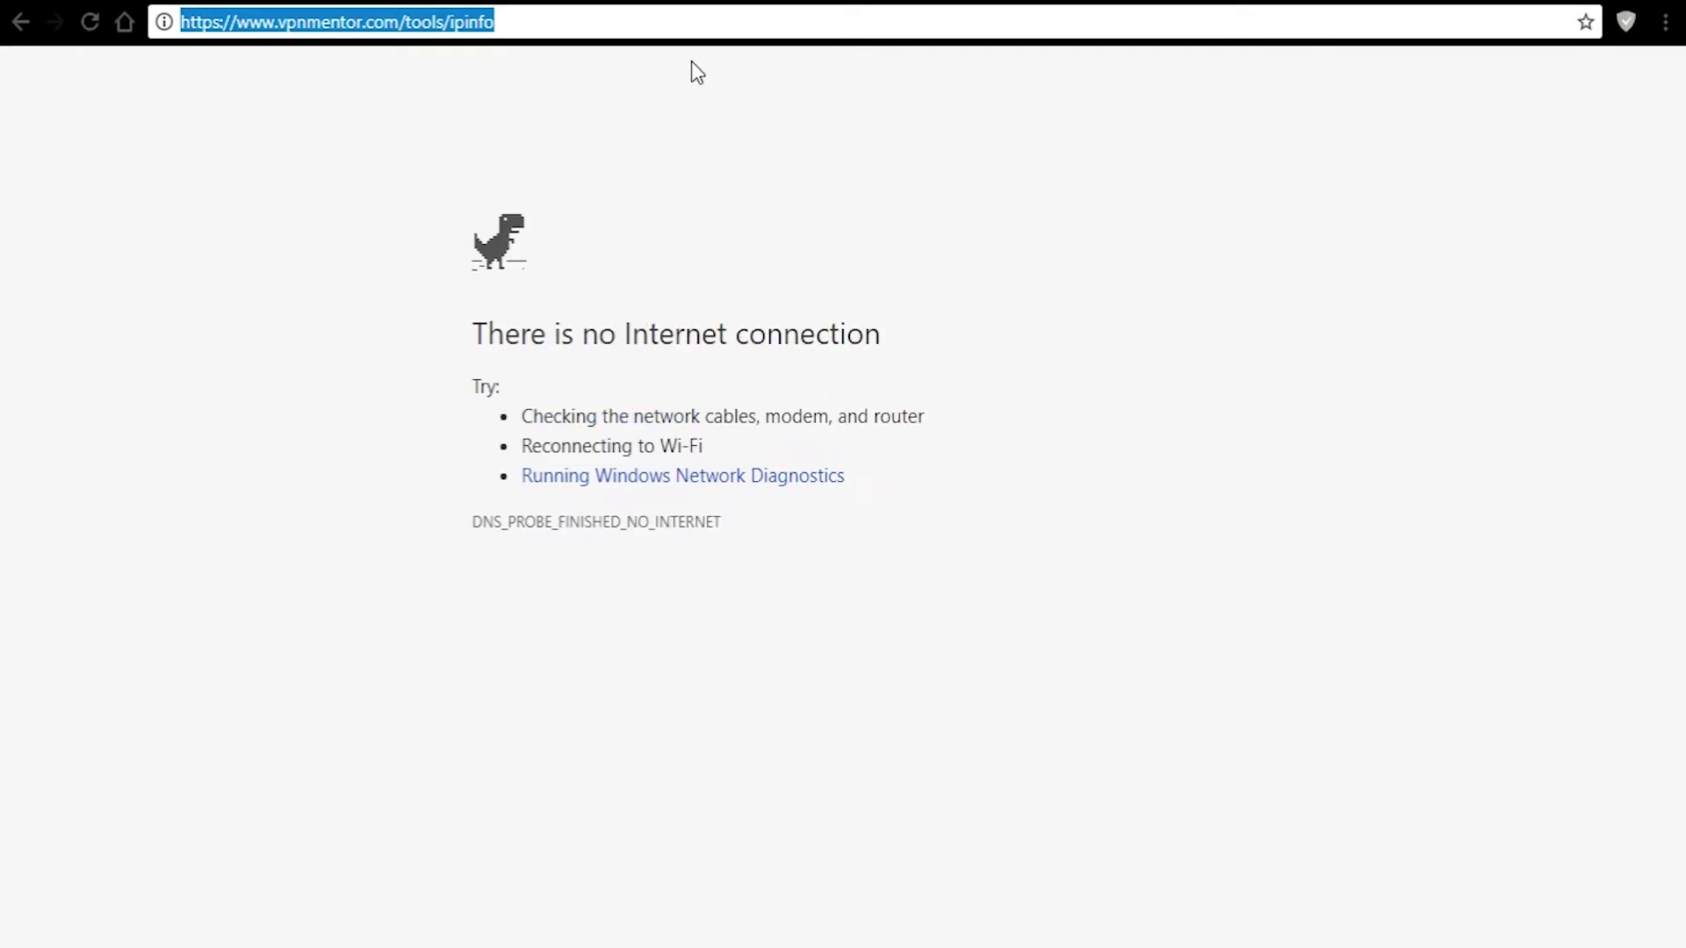
text(spe)
key(Return)
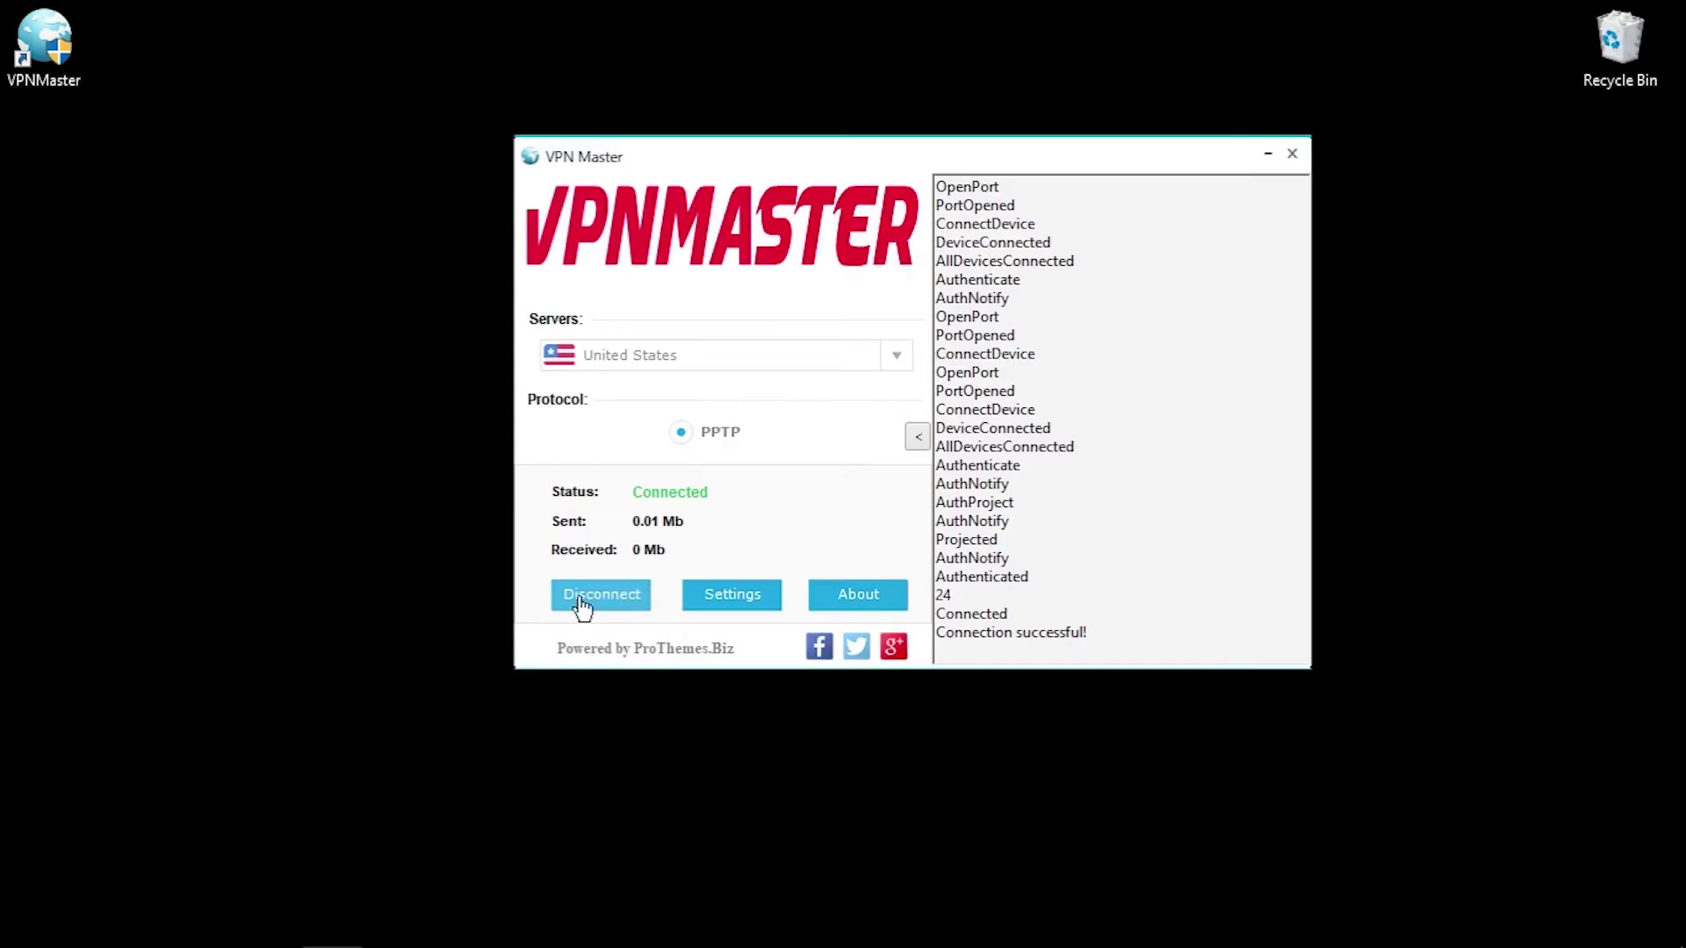
- Reconnect to the United States server and connect a PPTP VPN named 'VPN Master'
click(579, 597)
click(771, 359)
click(632, 235)
click(586, 602)
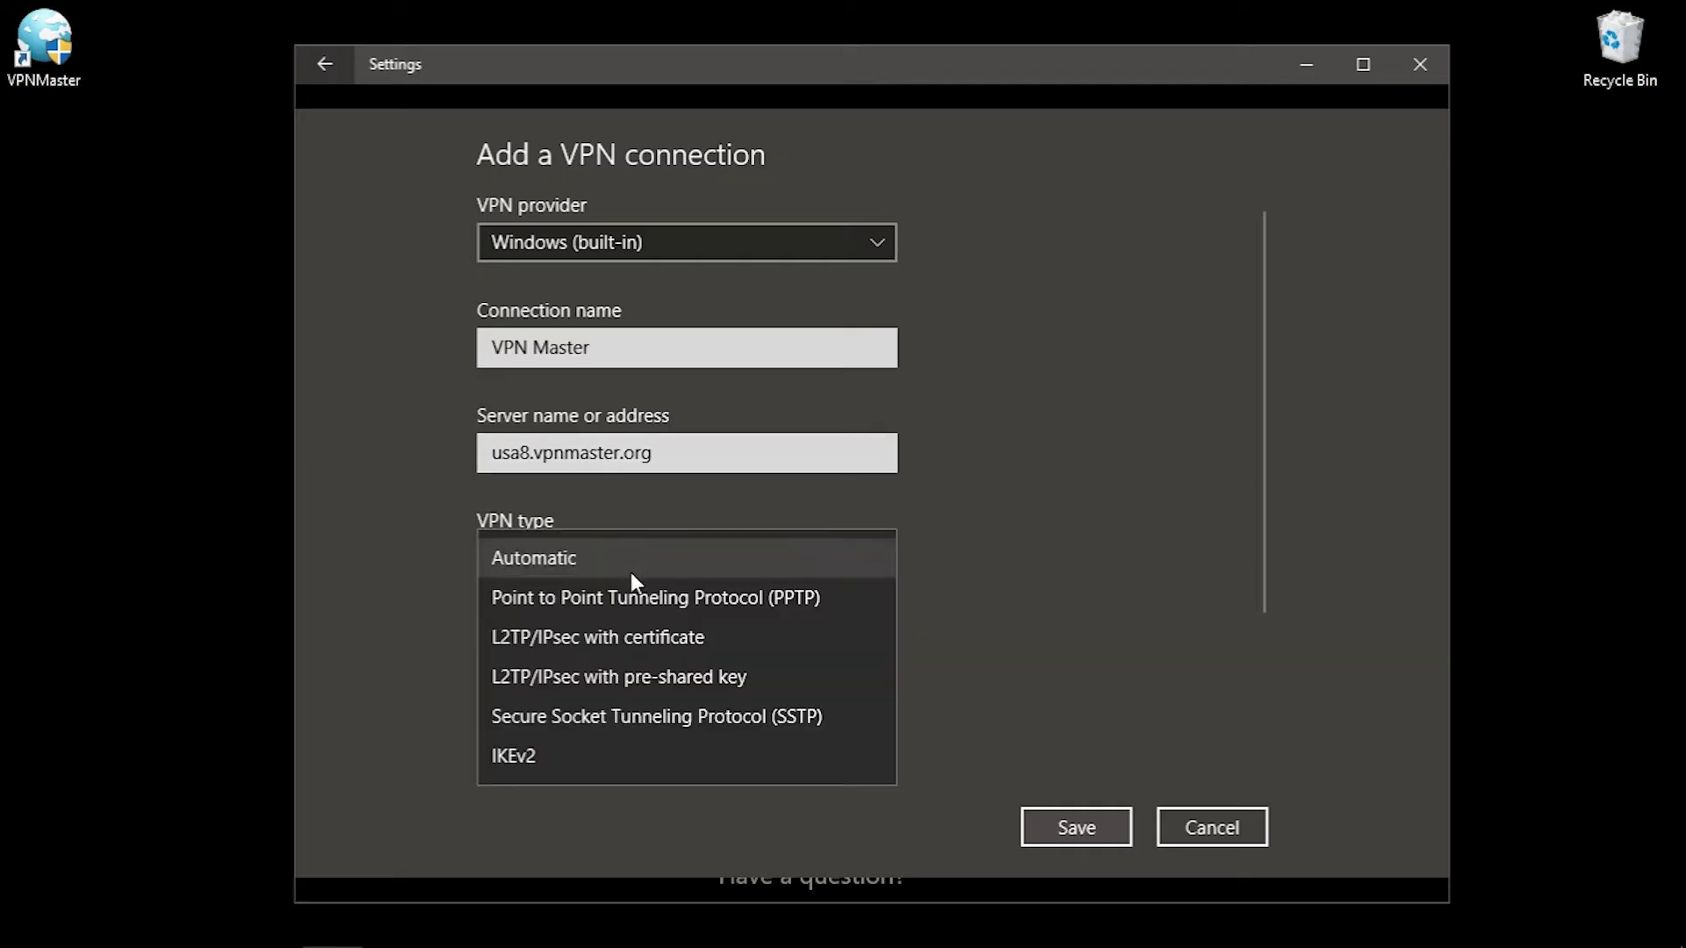
click(629, 590)
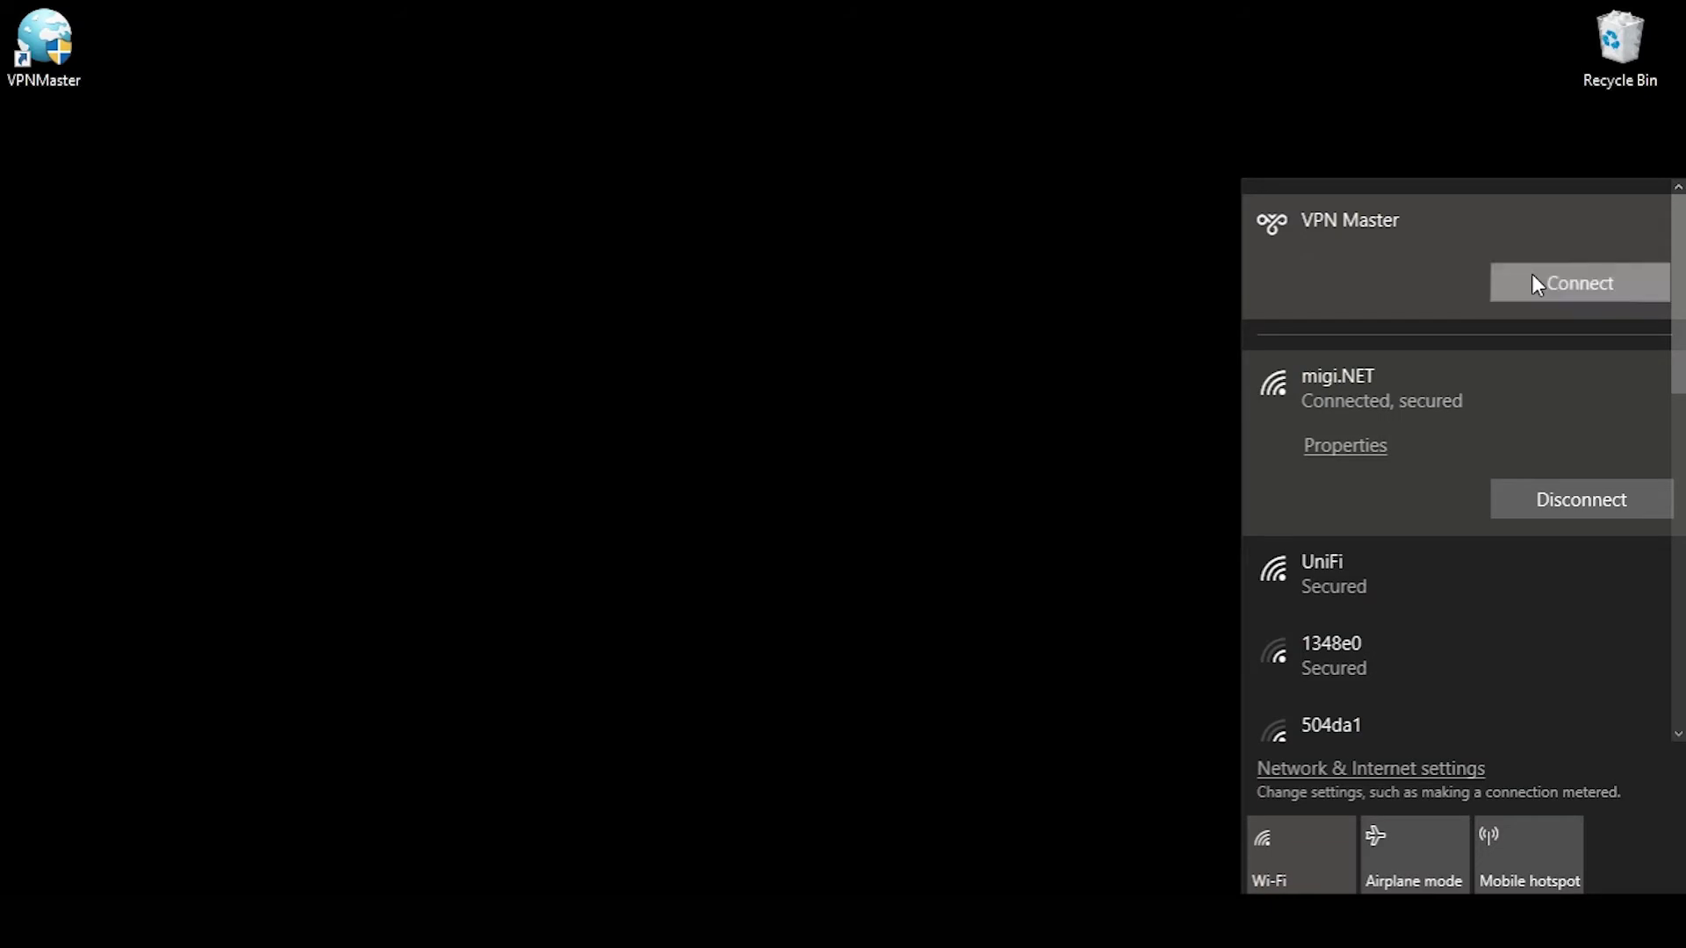
click(1531, 274)
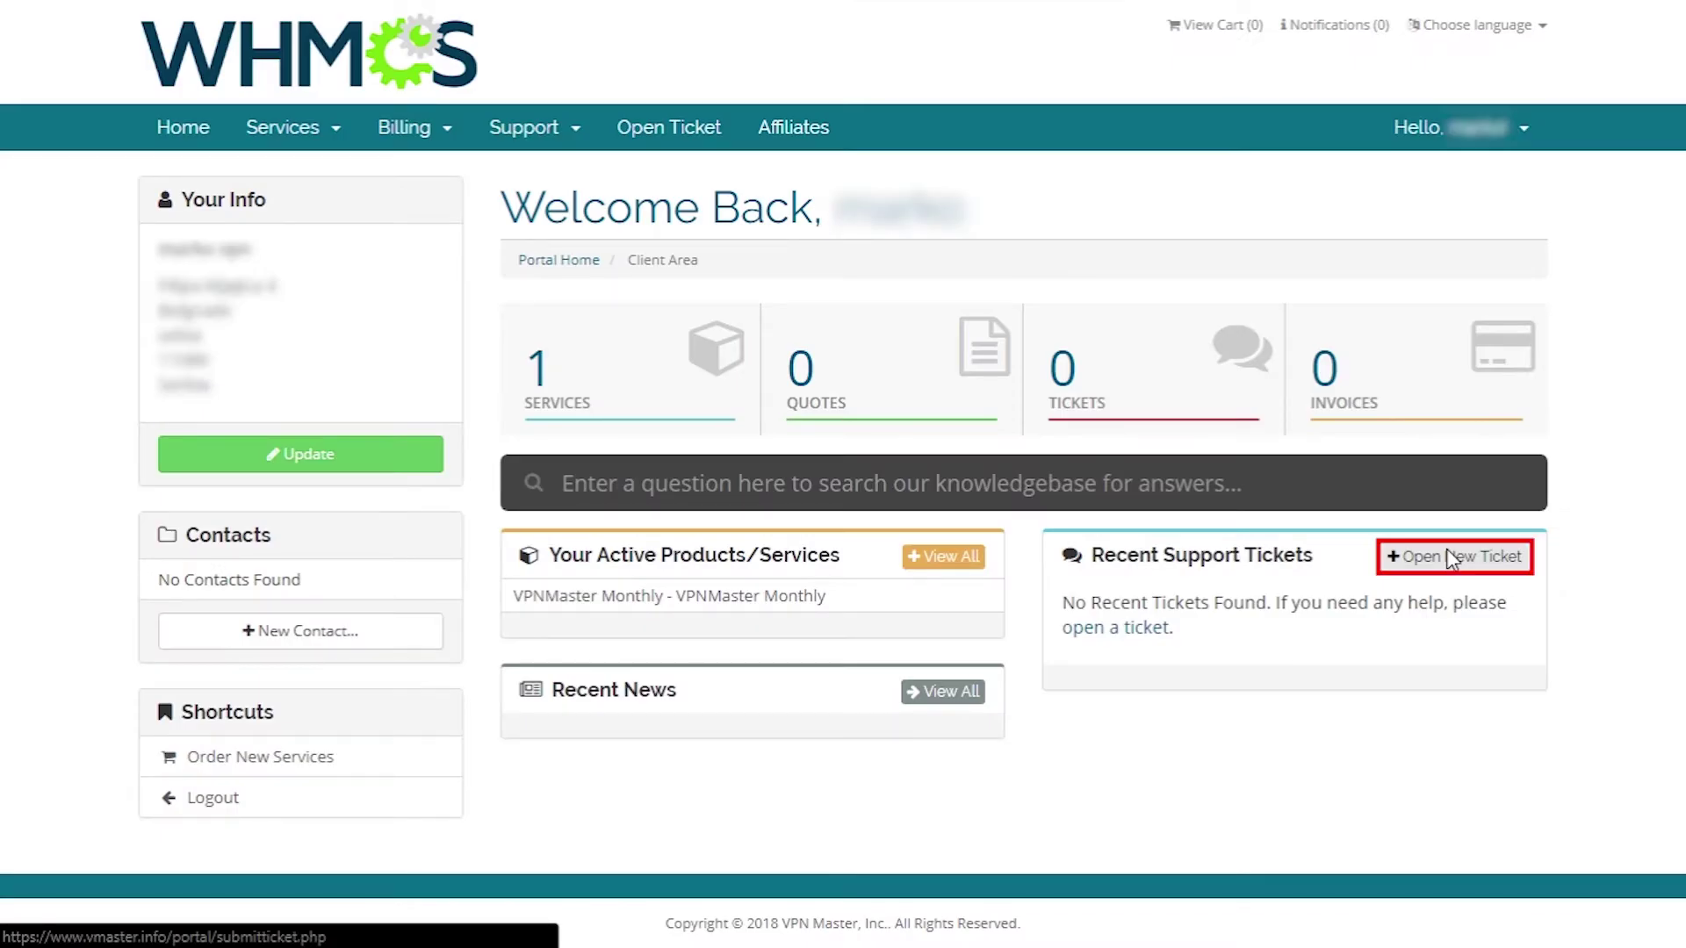
- Open a new ticket with subject 'Test', related to VPNMaster Monthly, at High priority
click(1446, 553)
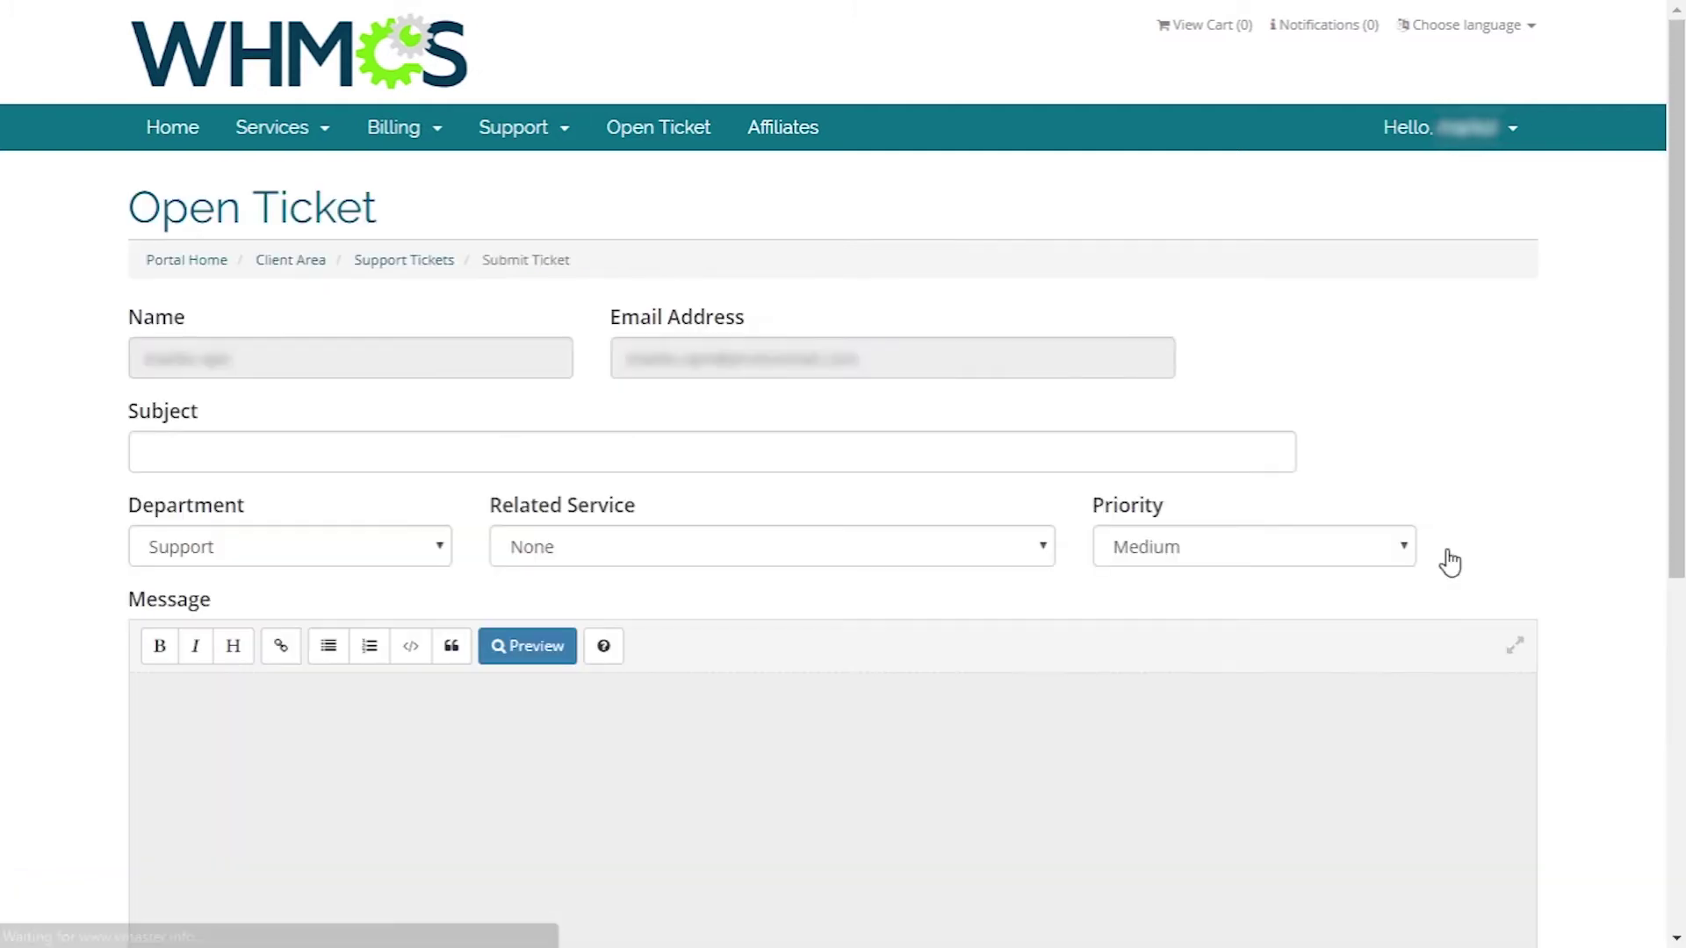
click(436, 459)
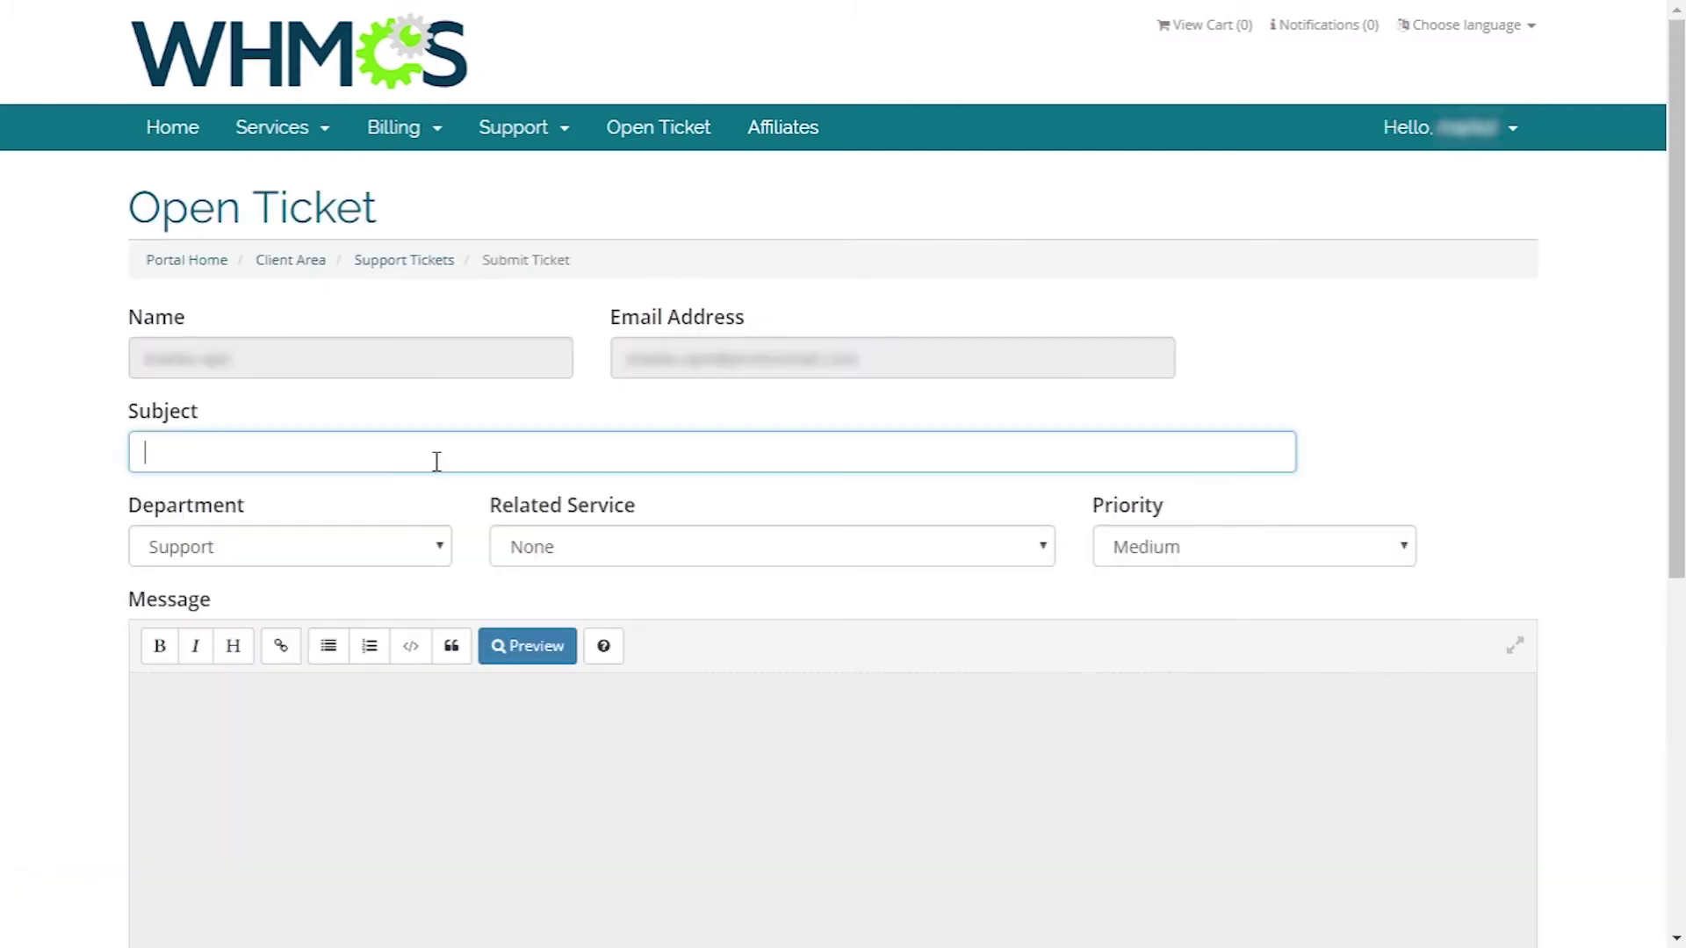
text(Test)
click(773, 546)
click(624, 590)
click(1117, 554)
click(1142, 620)
- Begin the ticket message, clear a stray text selection, and scroll down the form
click(840, 802)
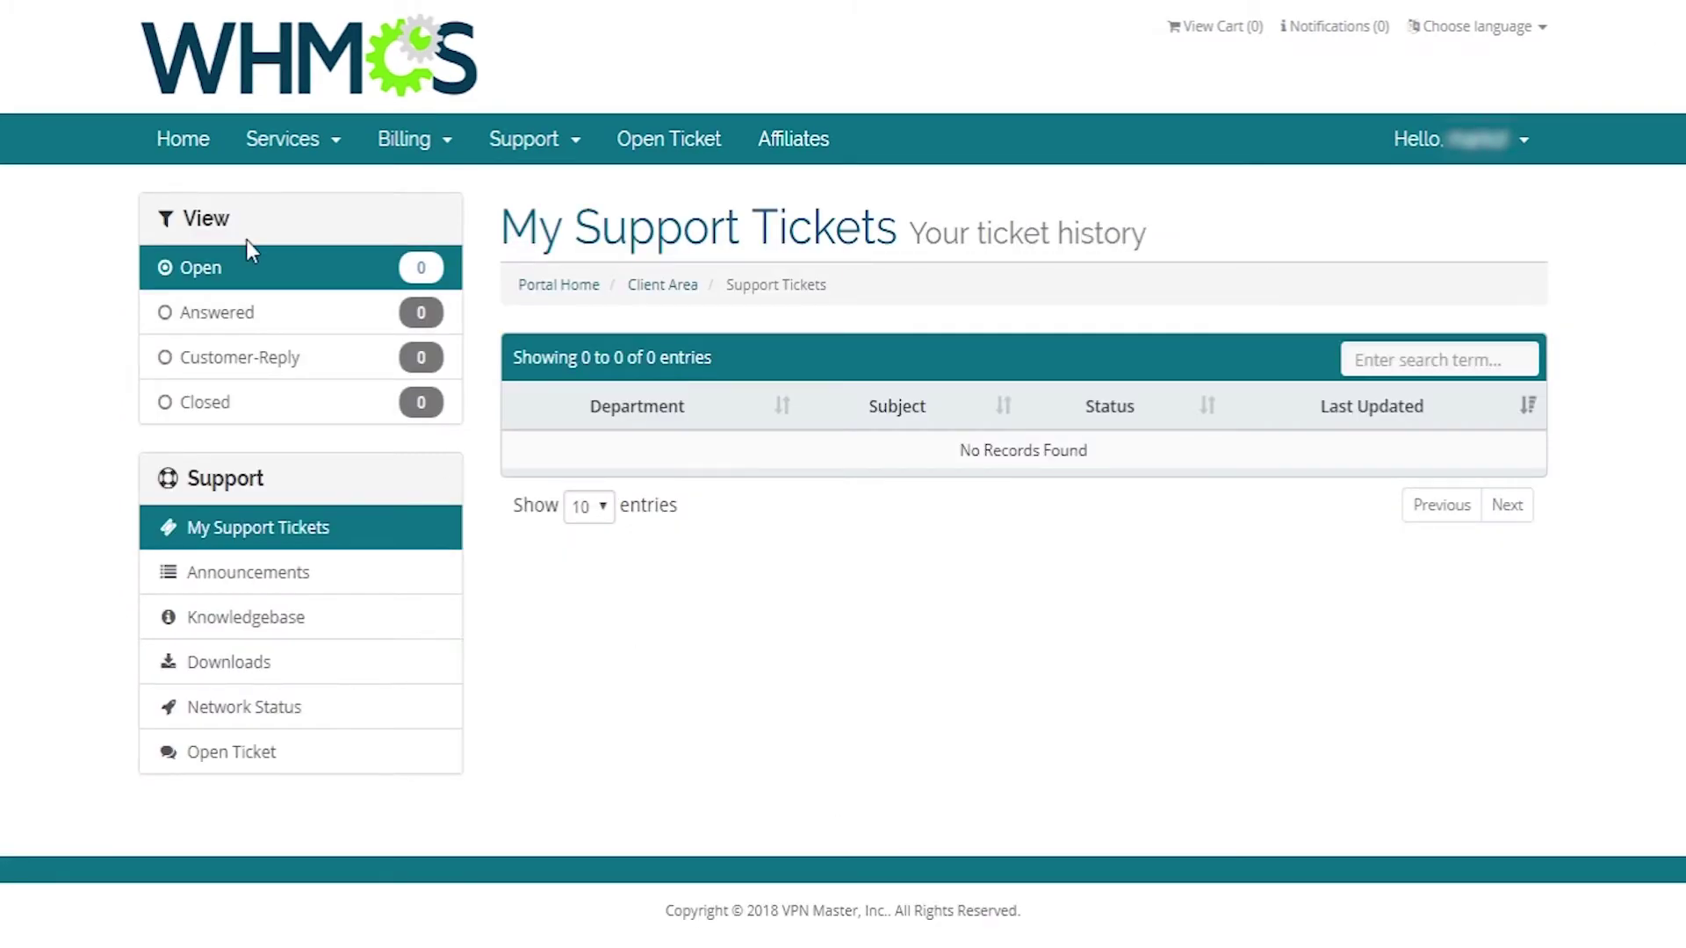
drag(178, 357, 286, 346)
click(114, 376)
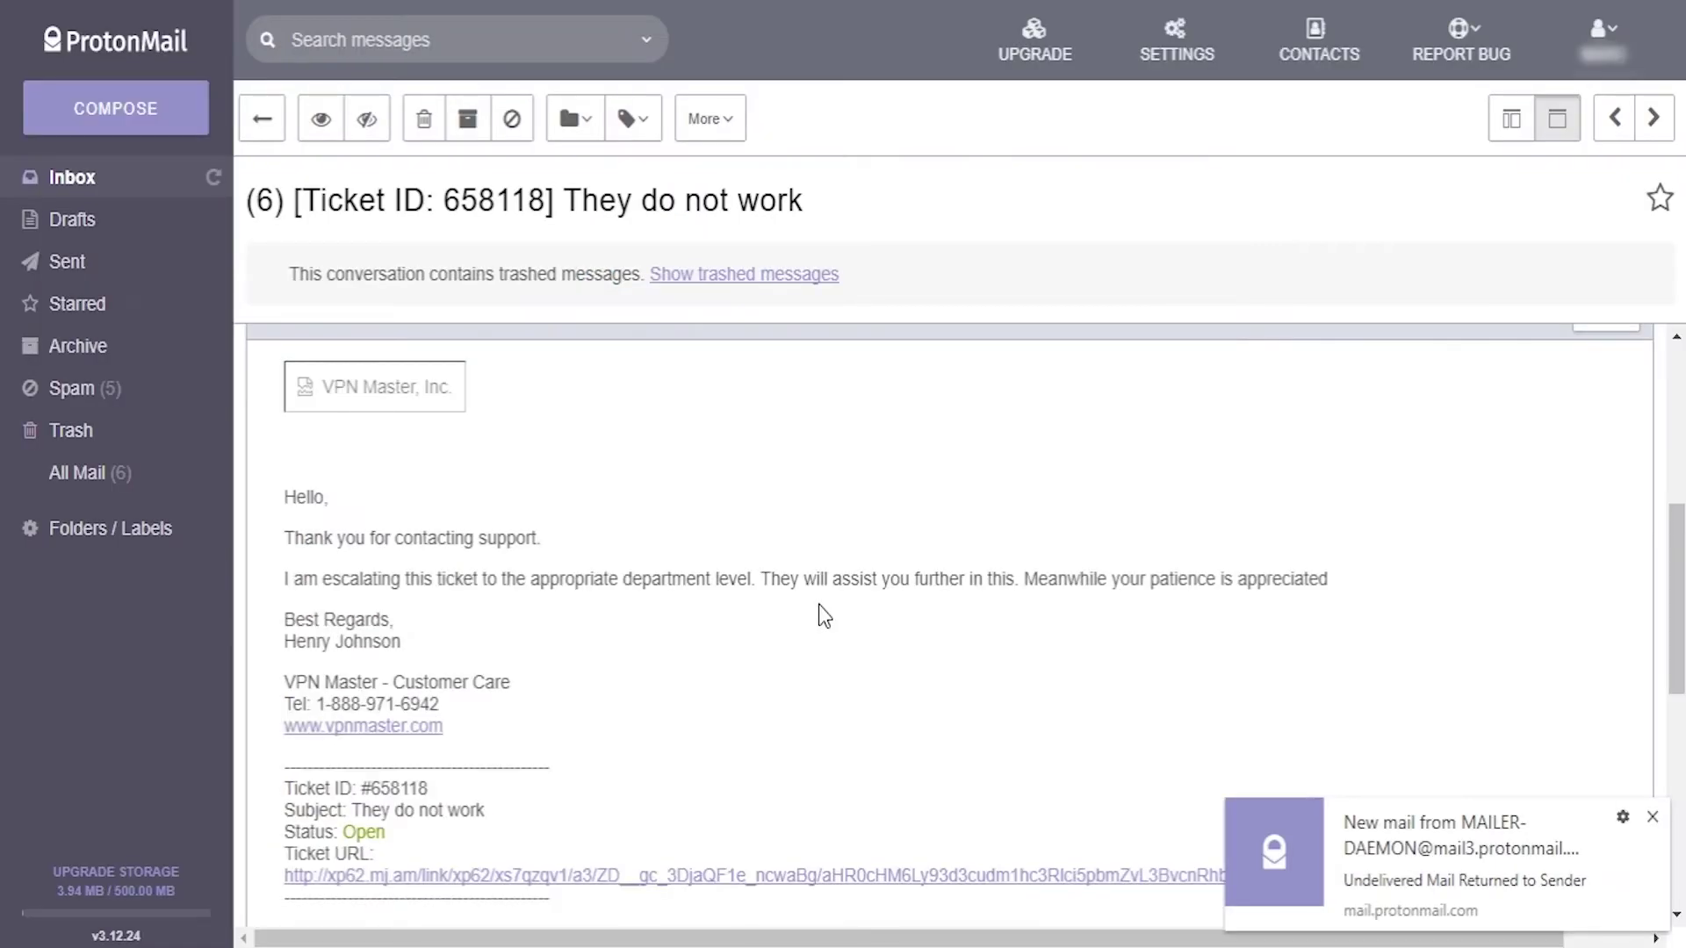
scroll(818, 604, down, 6)
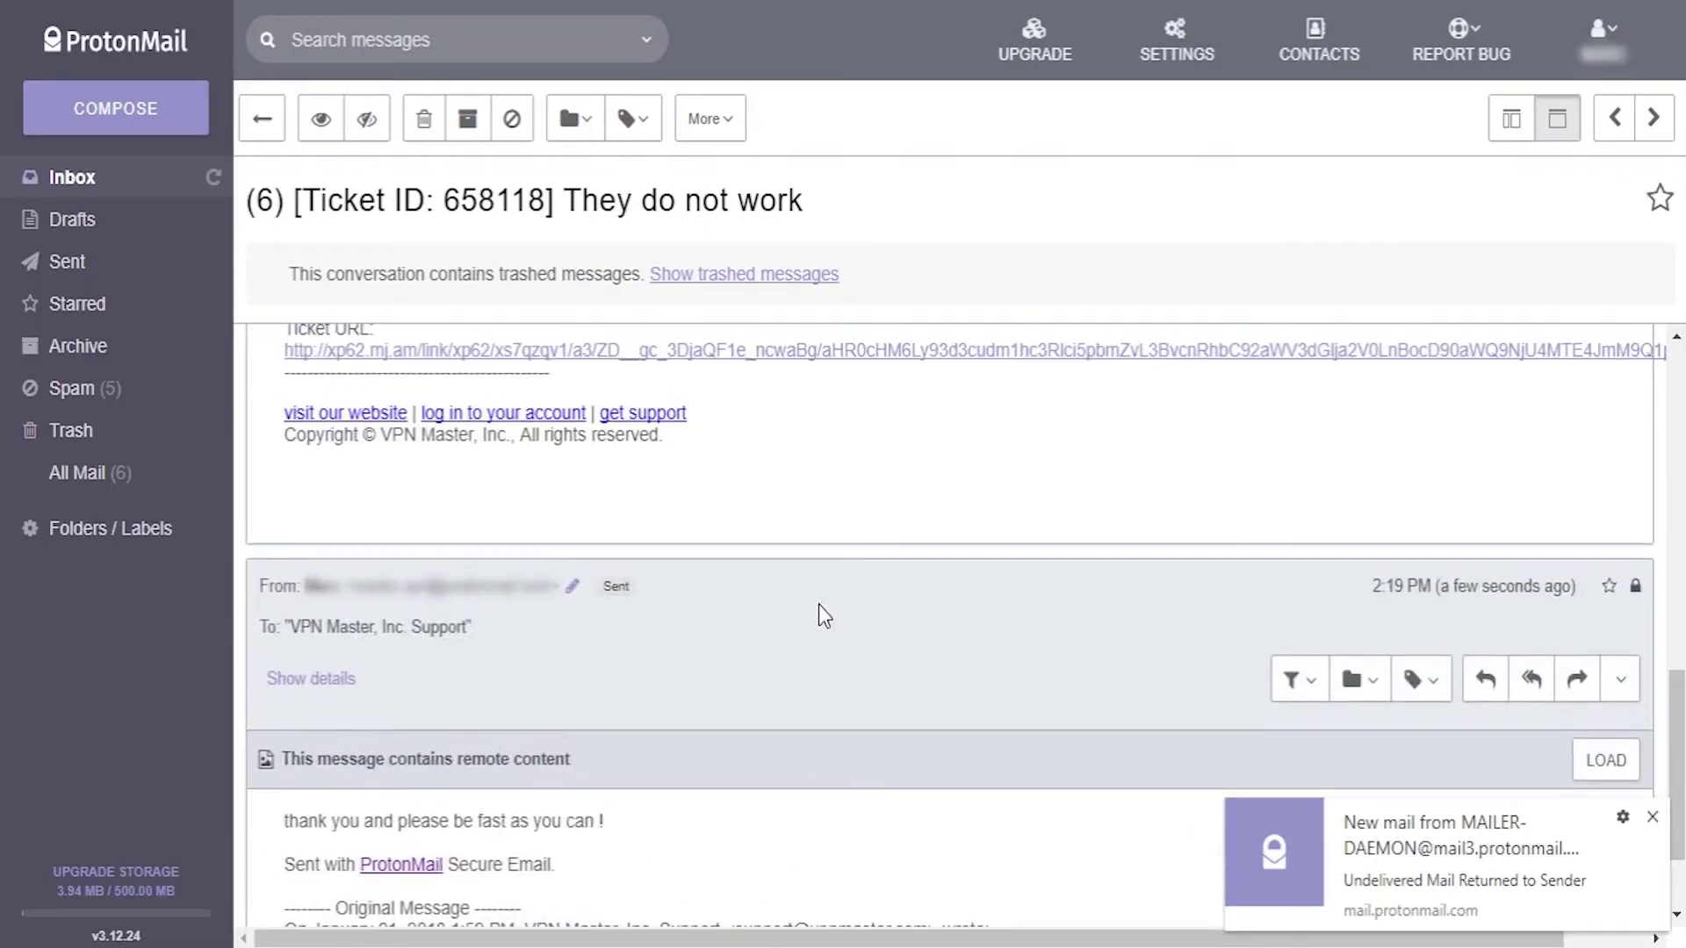
- Follow the account email's OPENVPN link, log in, and download OpenVPN Connect for Windows
click(624, 349)
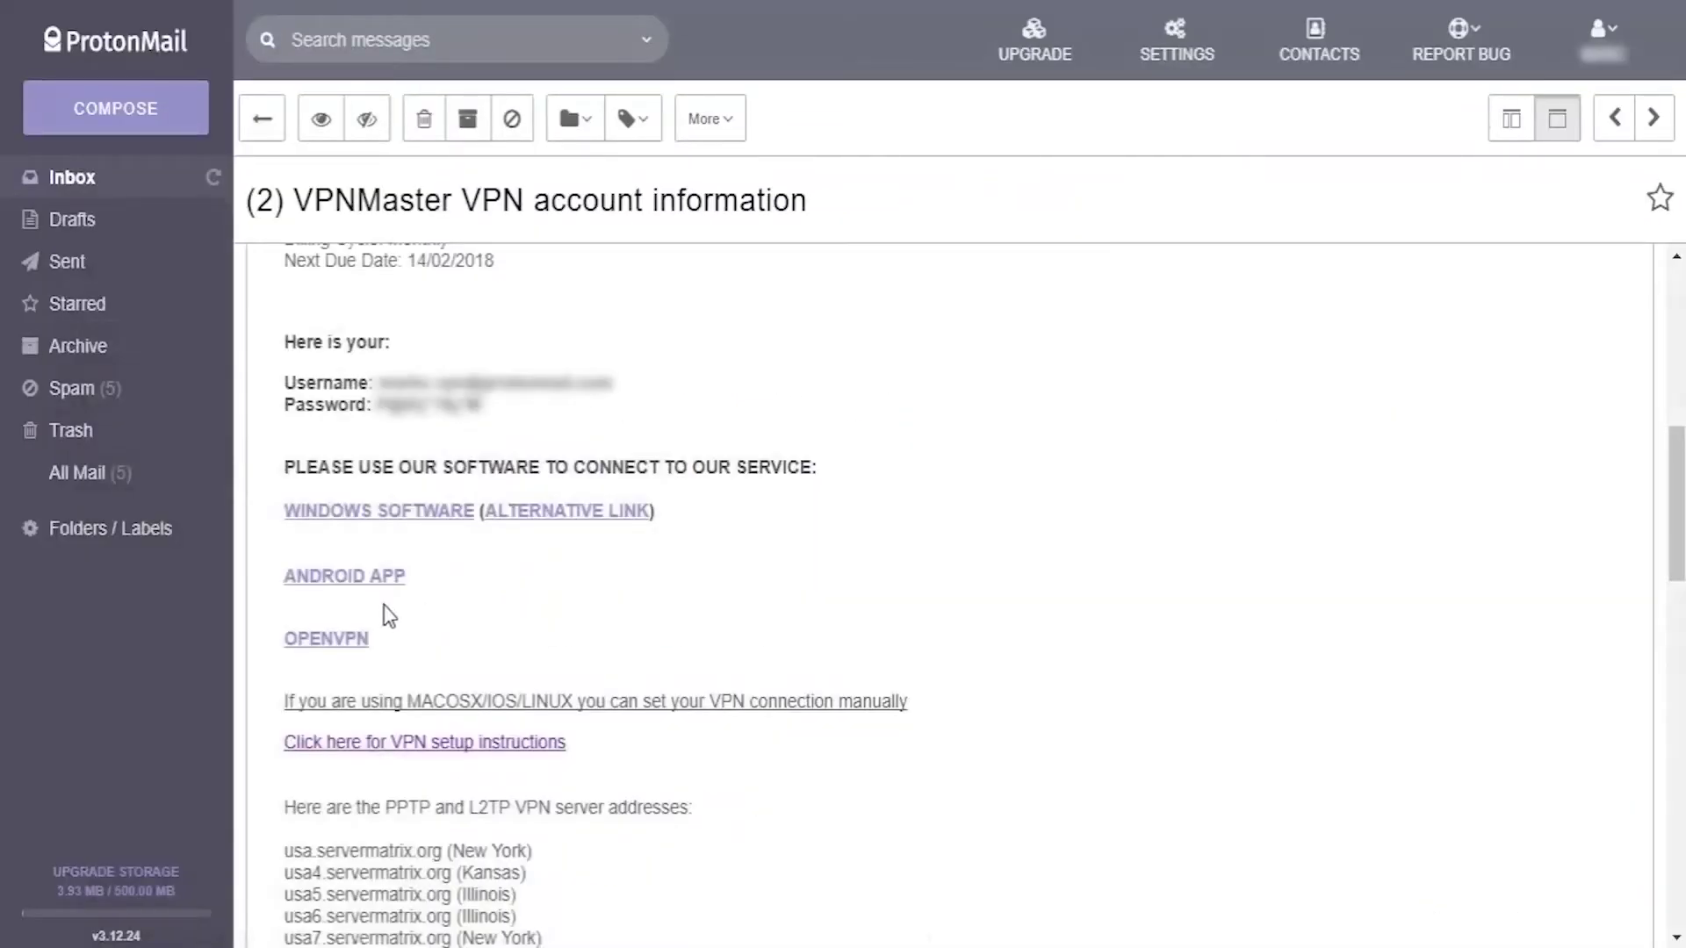
click(946, 457)
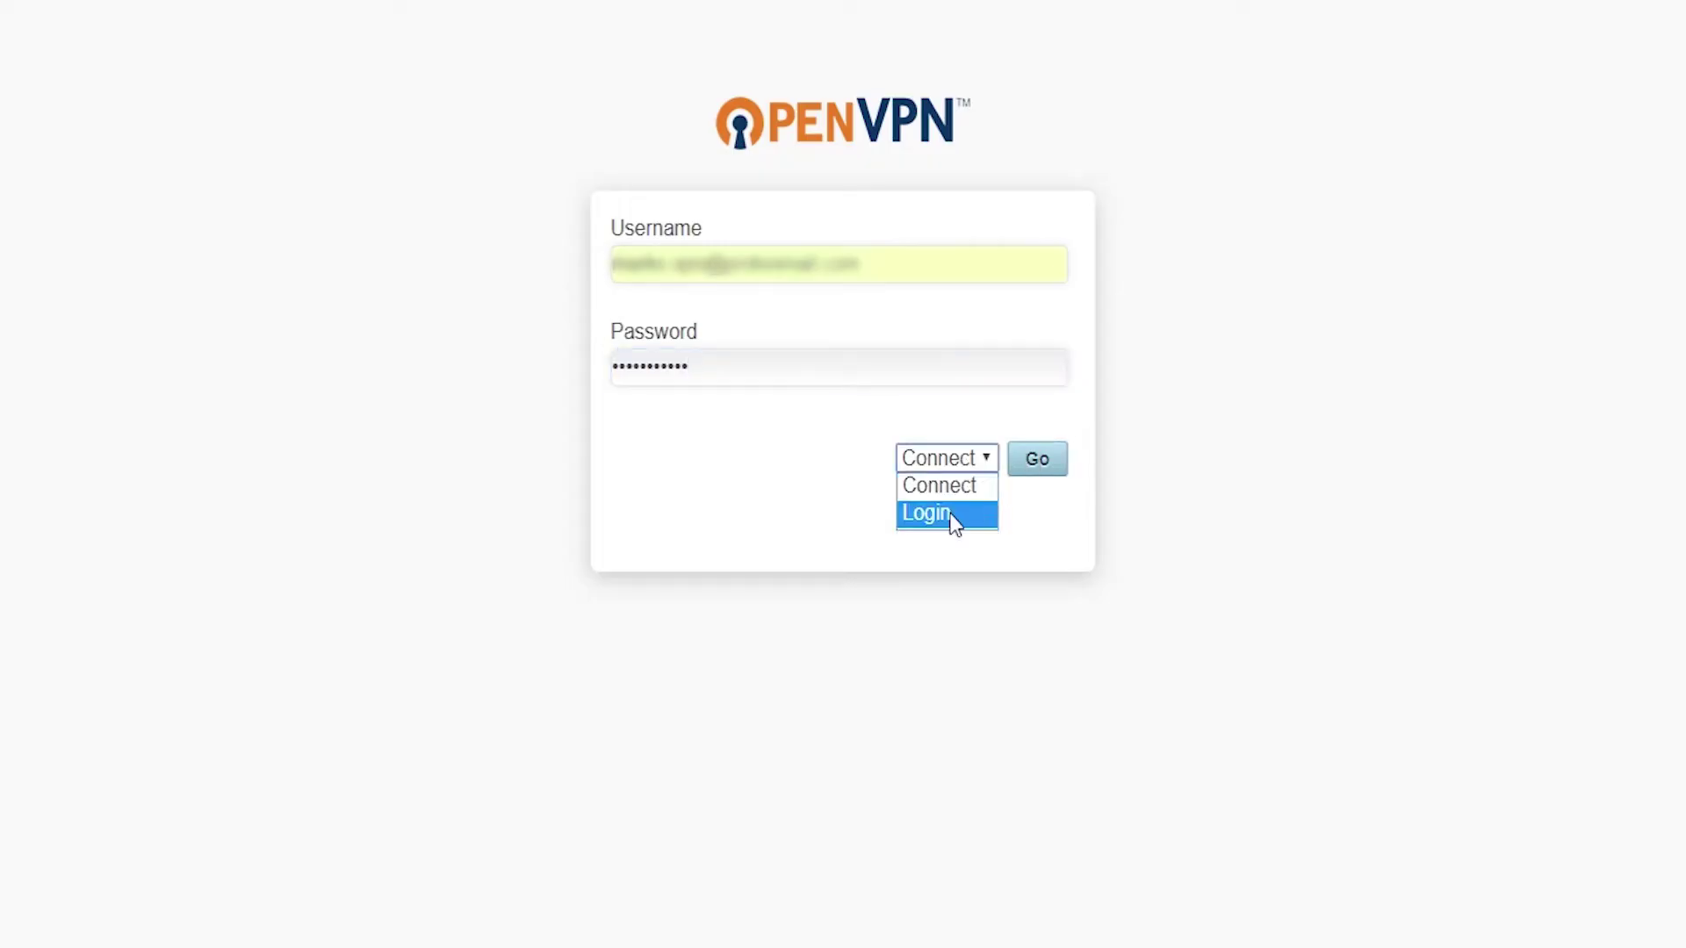
click(954, 514)
click(1037, 458)
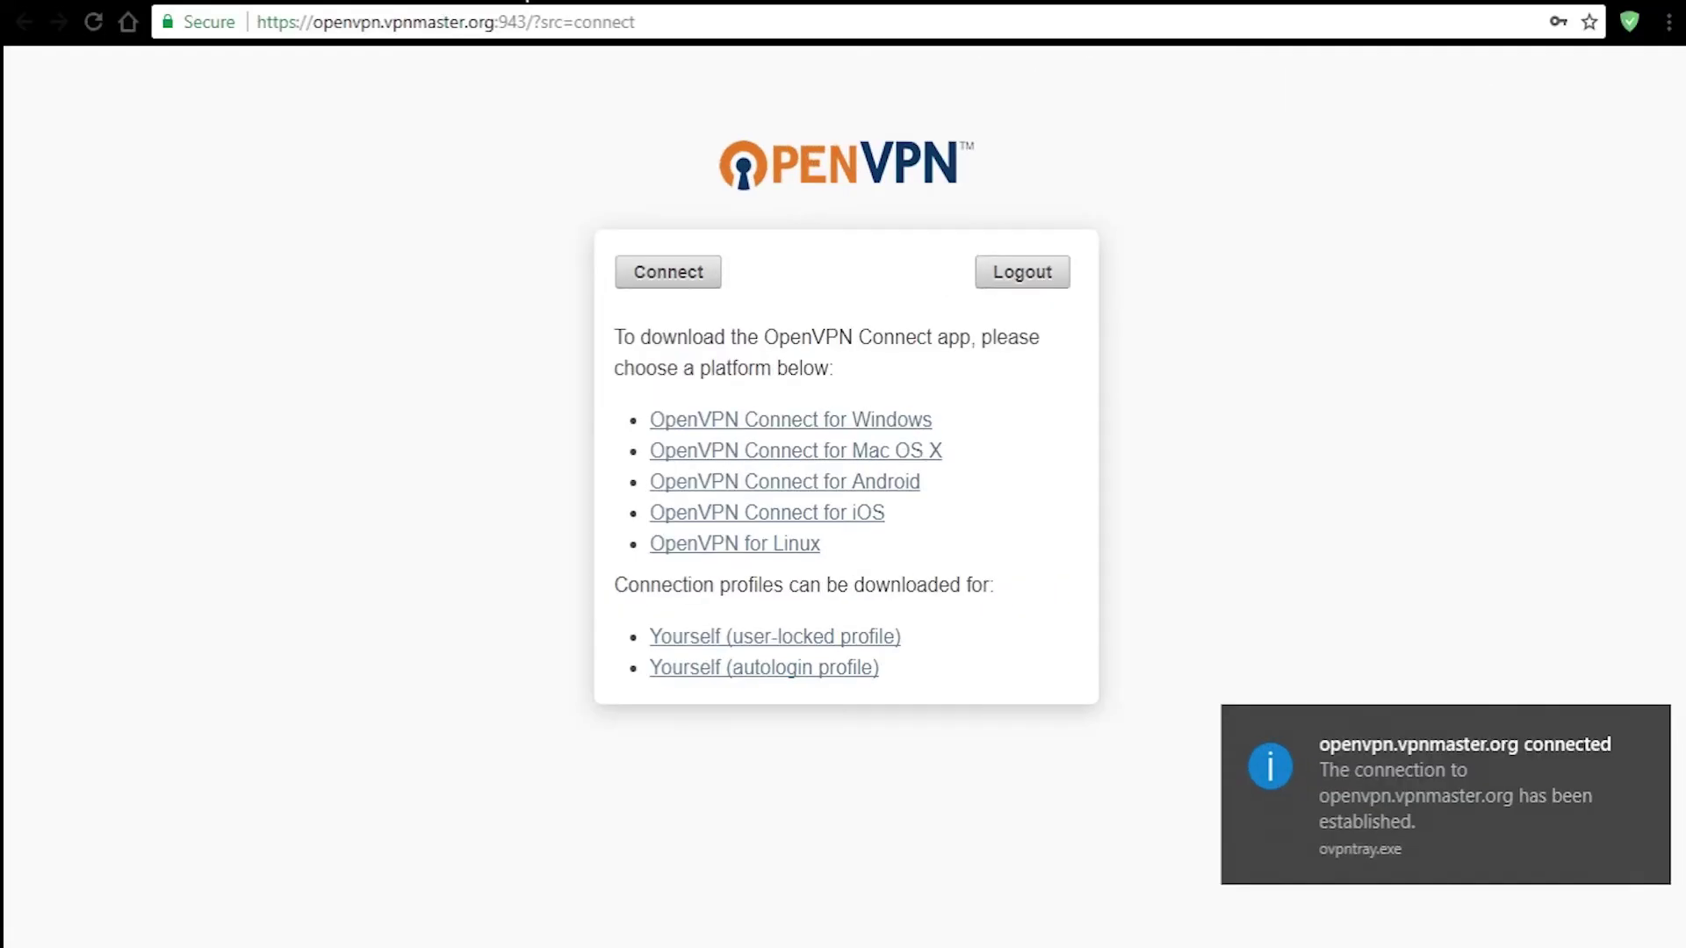
- Load the vpnmentor.com IP lookup page to confirm the Amsterdam, Netherlands address
click(471, 23)
text(vpnmaster.com)
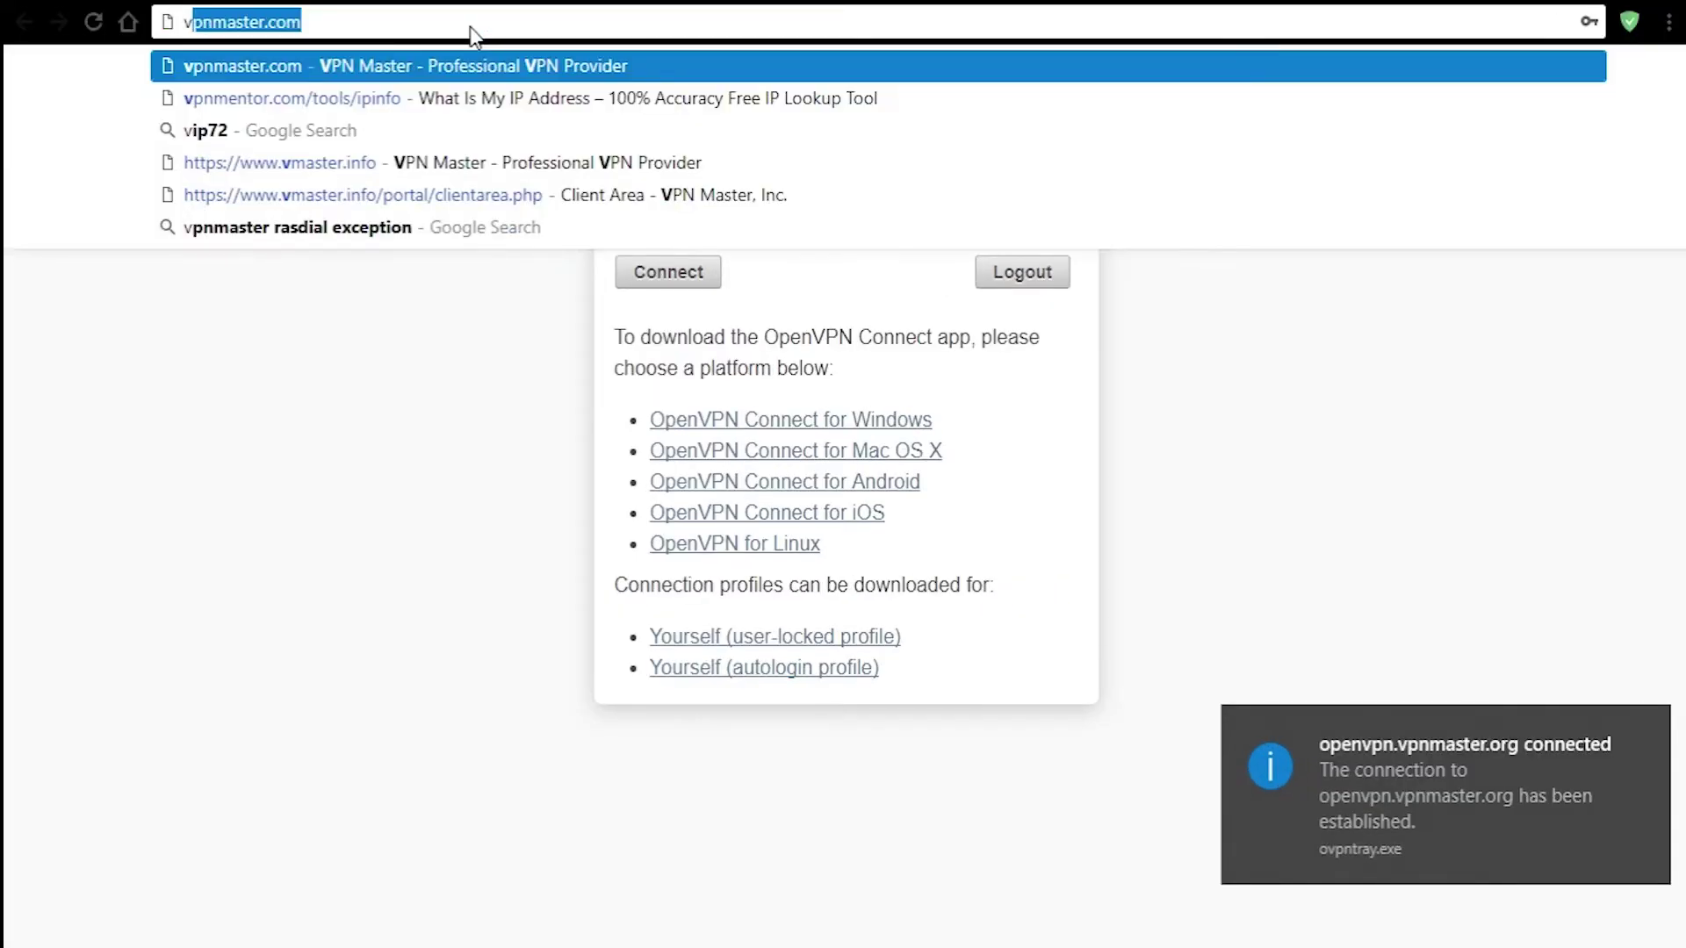
key(Down)
key(Return)
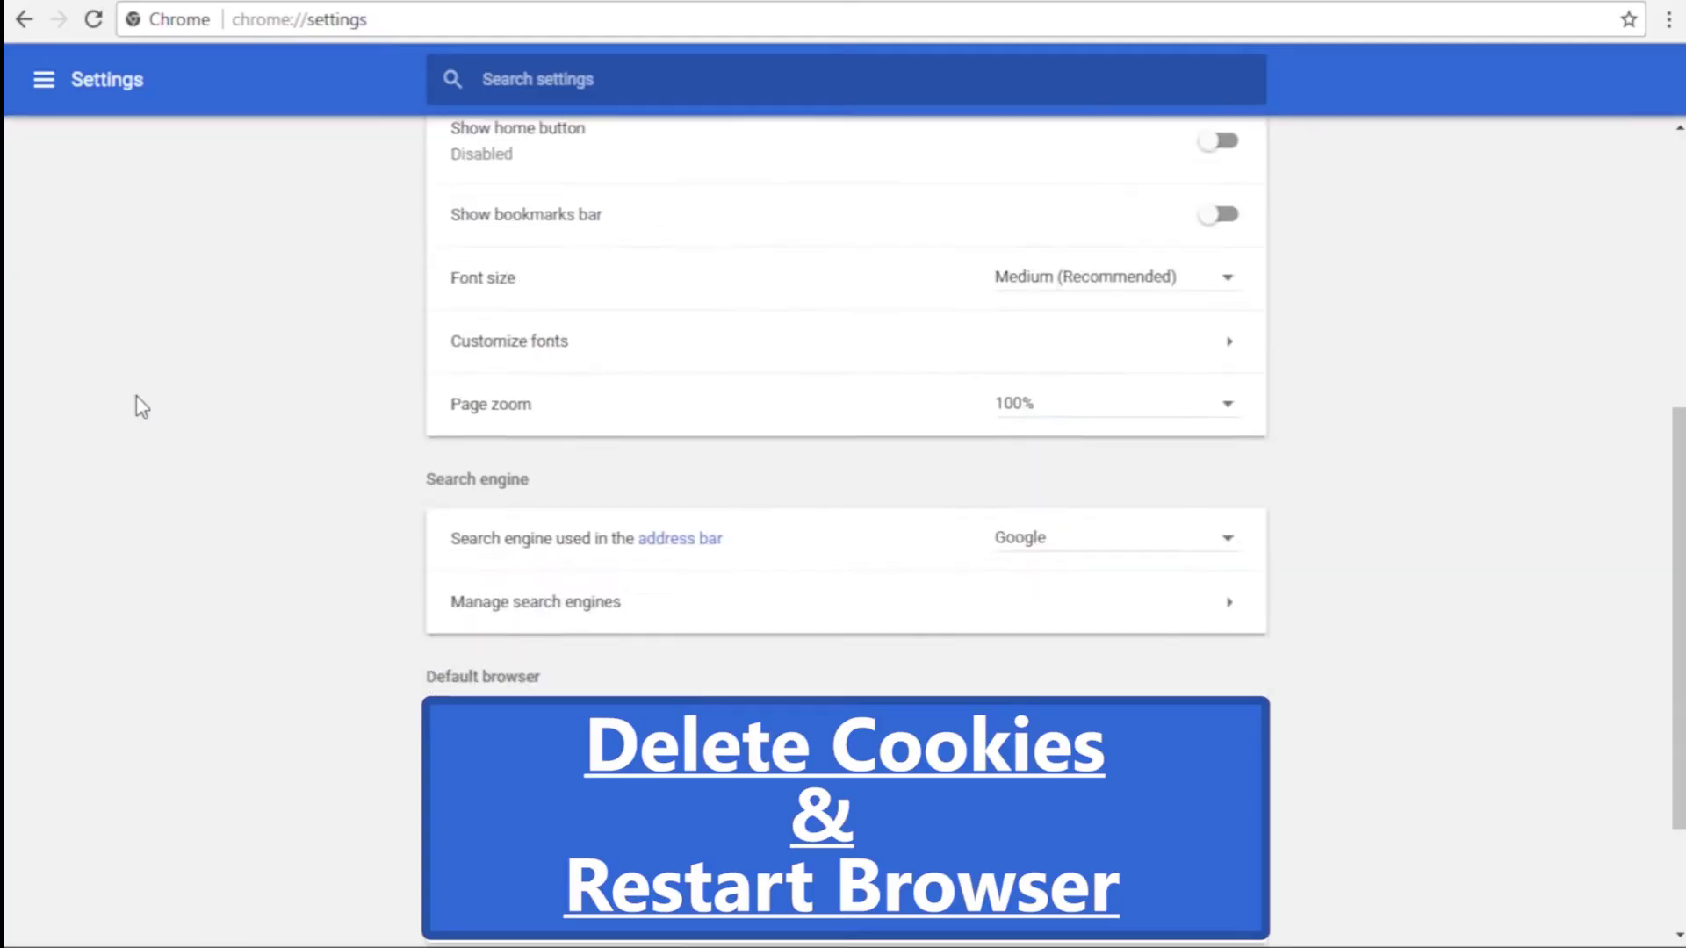
scroll(136, 402, down, 20)
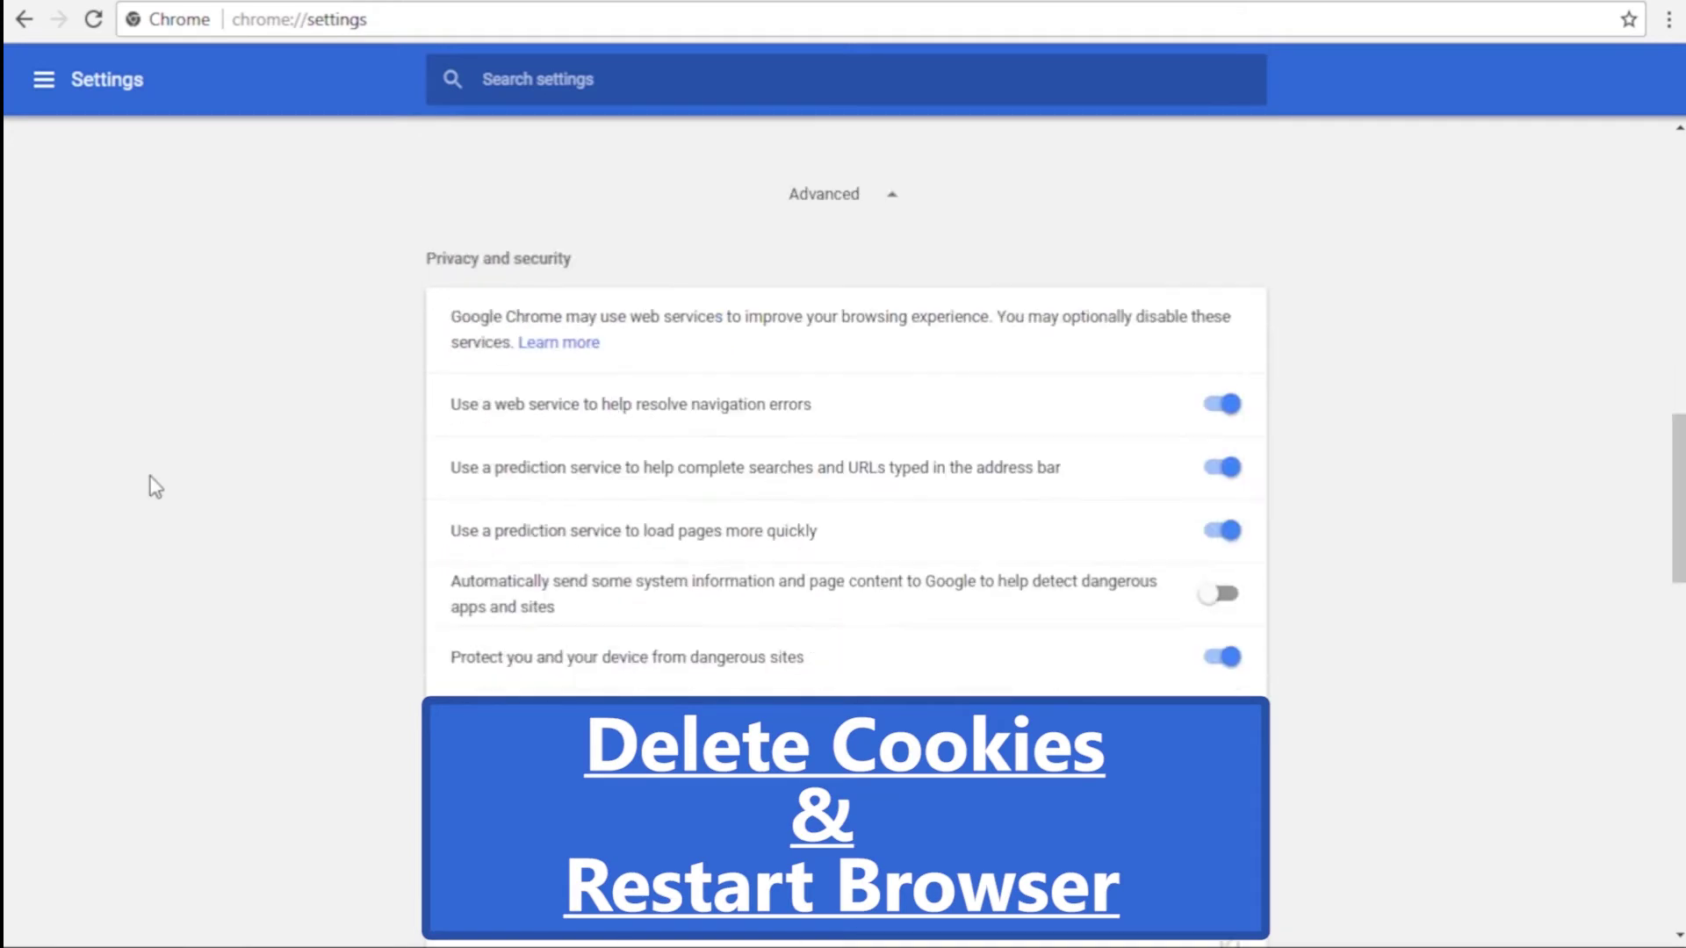
- Clear Chrome's cookies, passwords, autofill, hosted app data and media licenses
scroll(149, 487, down, 5)
scroll(149, 487, up, 13)
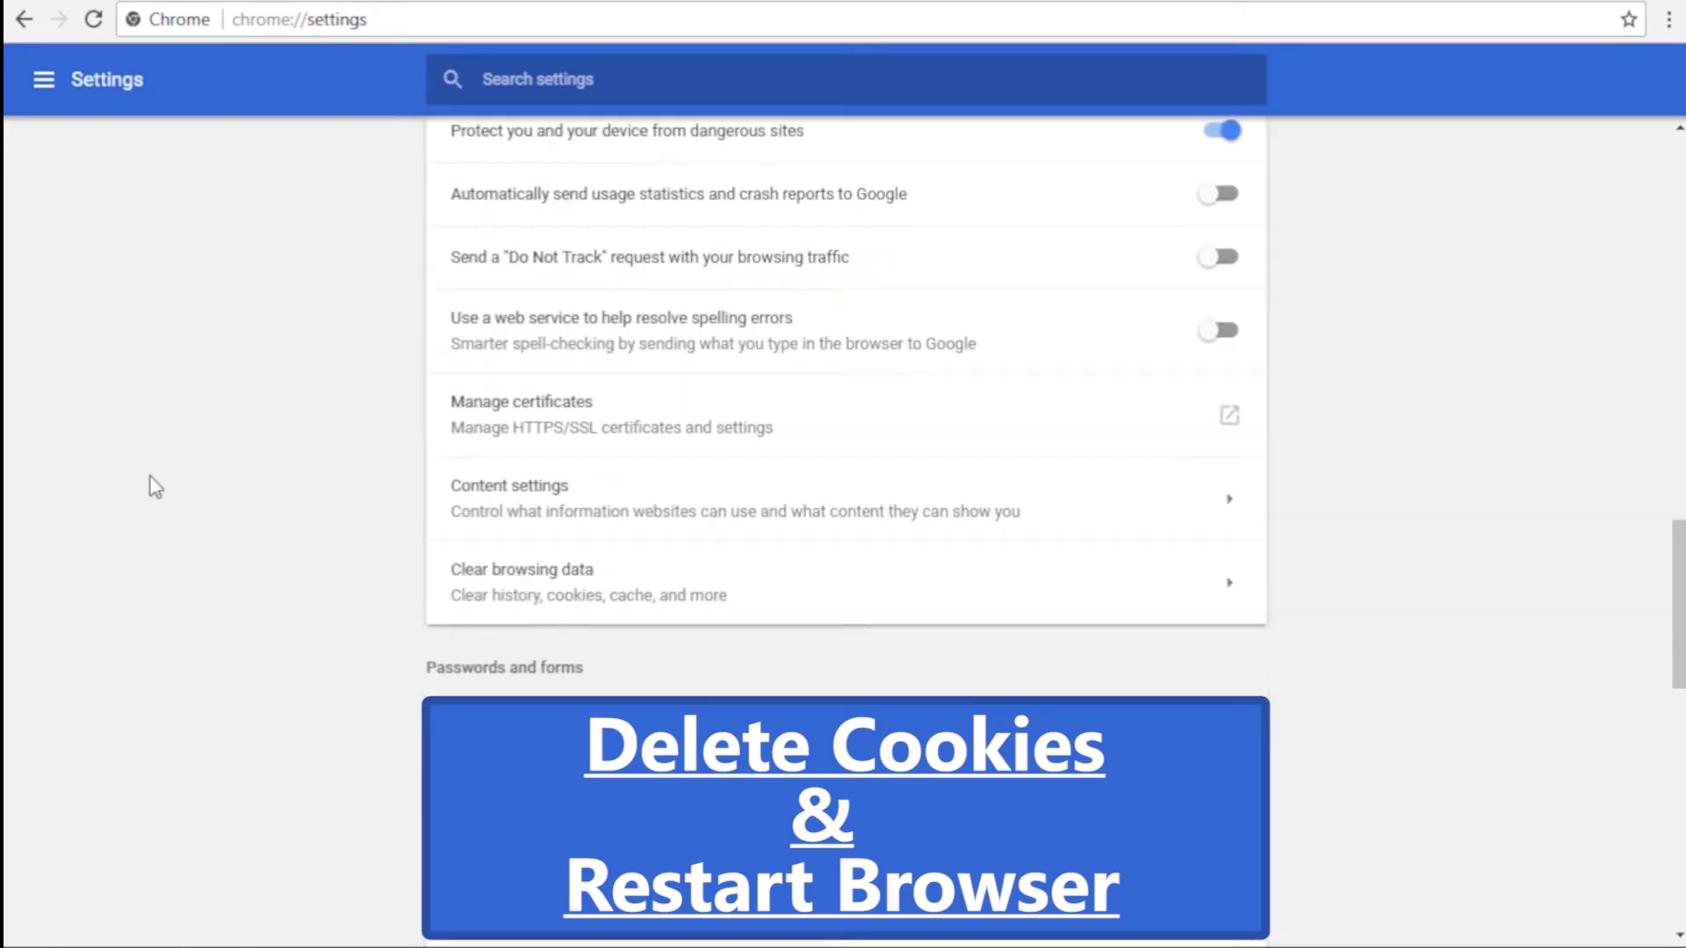
click(1227, 582)
scroll(764, 413, down, 3)
click(562, 430)
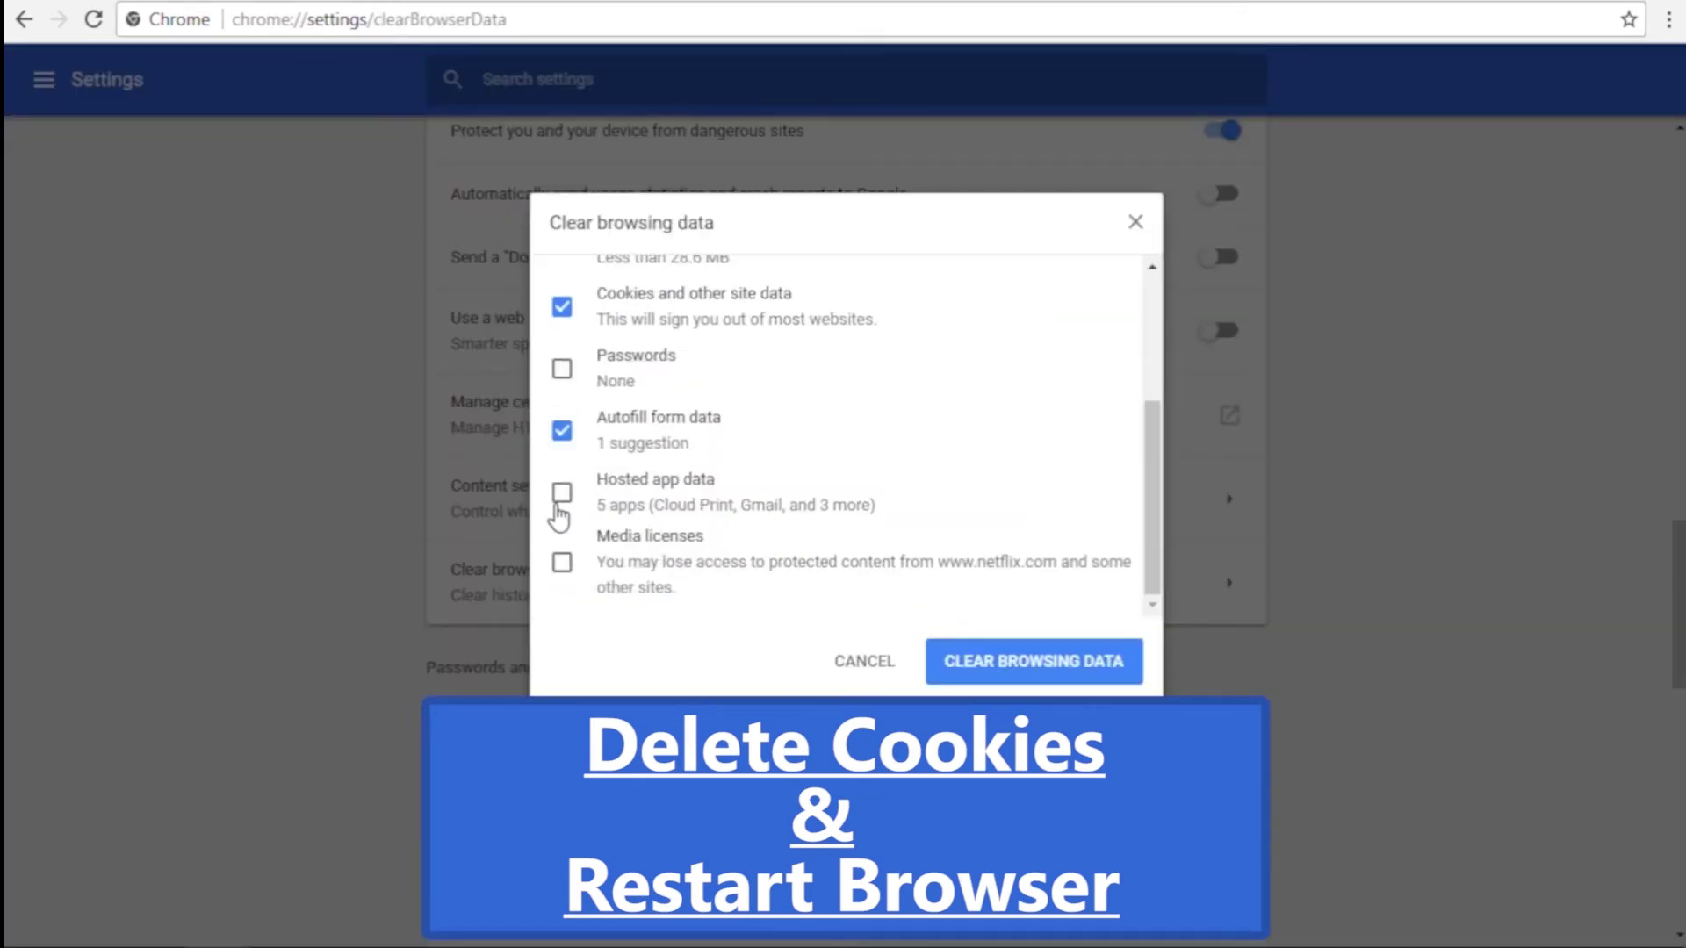
click(562, 492)
click(562, 562)
click(562, 367)
click(1095, 664)
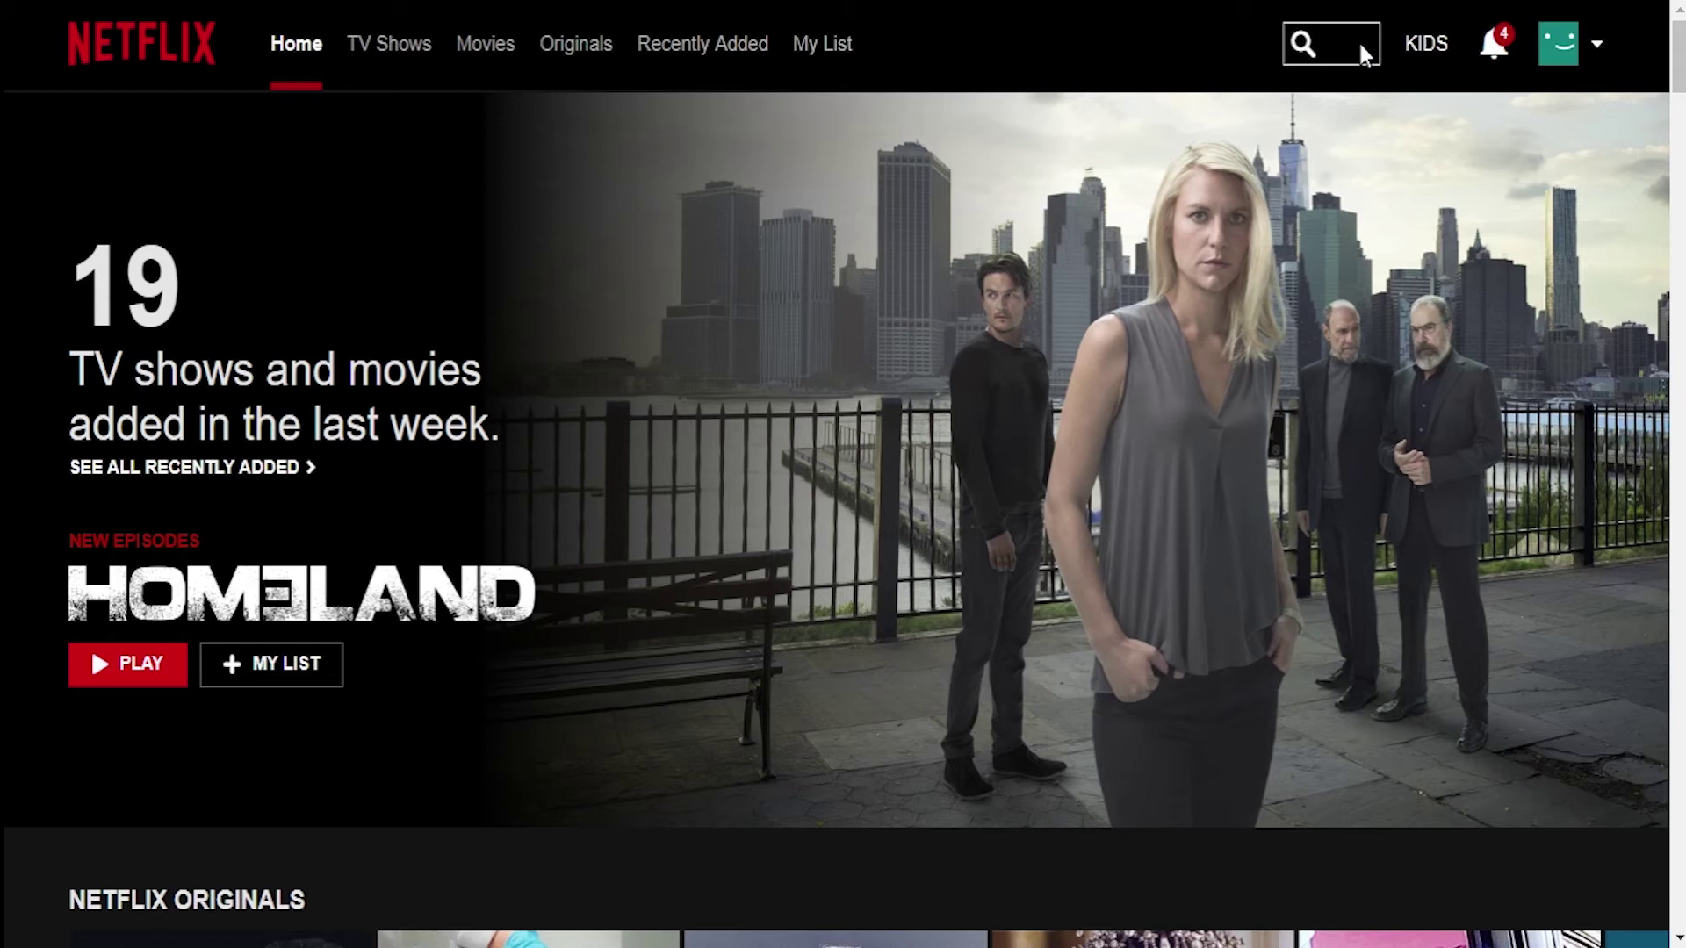
- Search the Netflix catalogue for 'futurama'
click(1360, 53)
text(futurama)
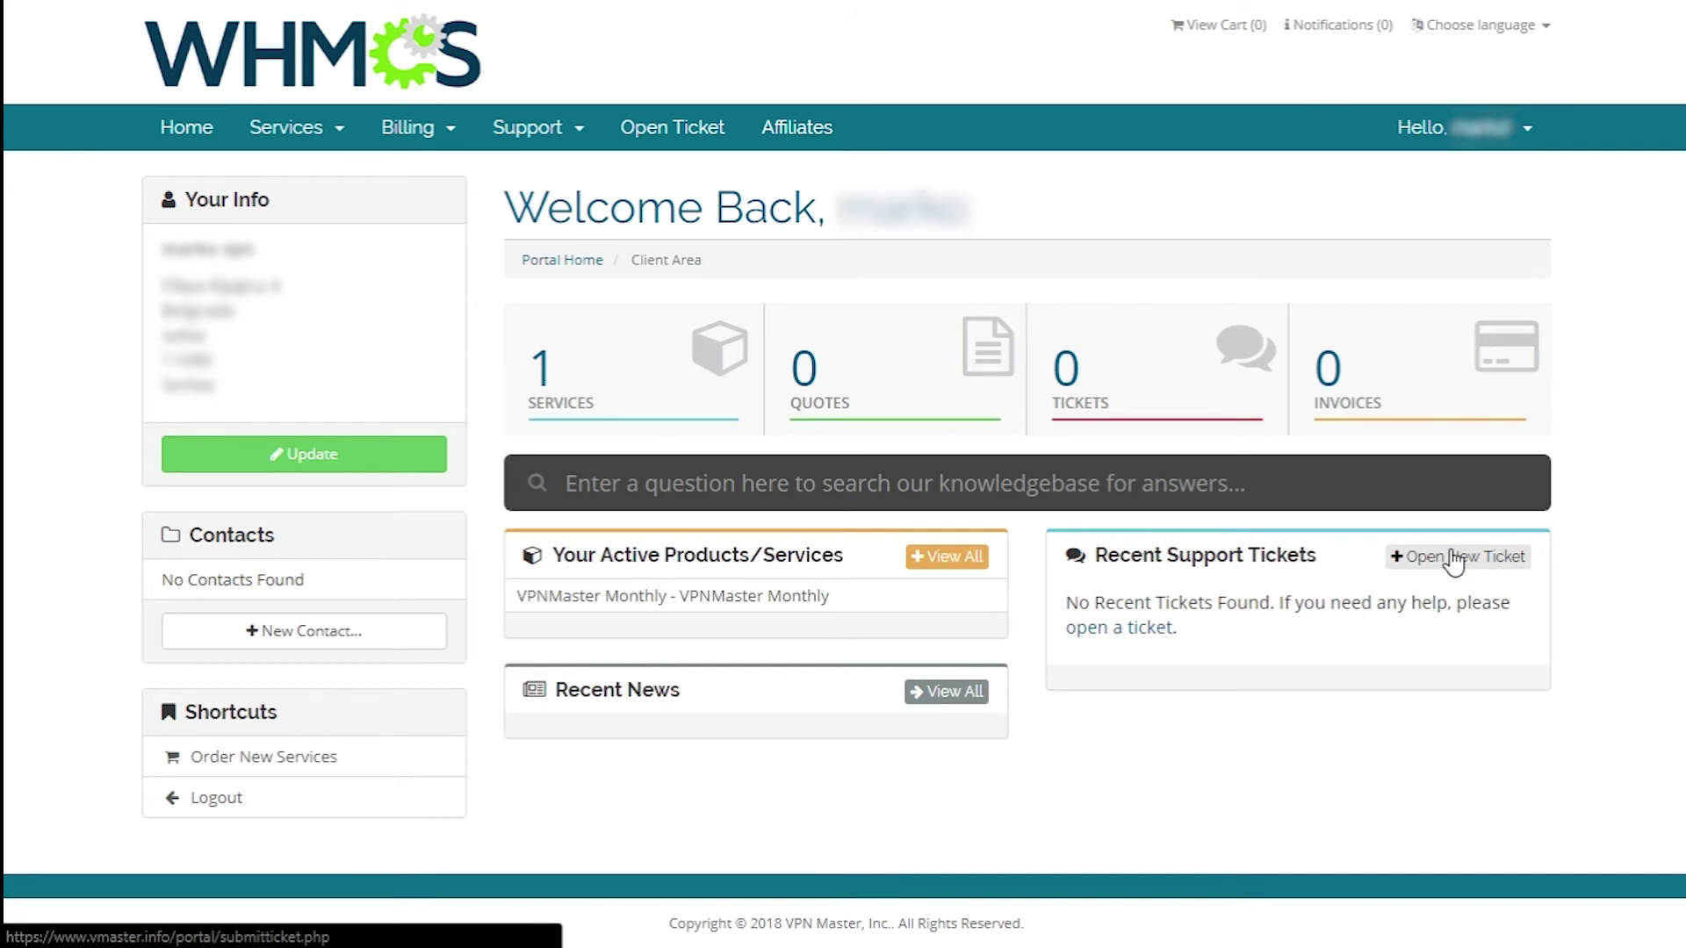
- Start a new ticket with subject 'Refund', service VPNMaster Monthly and High priority
click(1455, 562)
click(436, 459)
text(Refund)
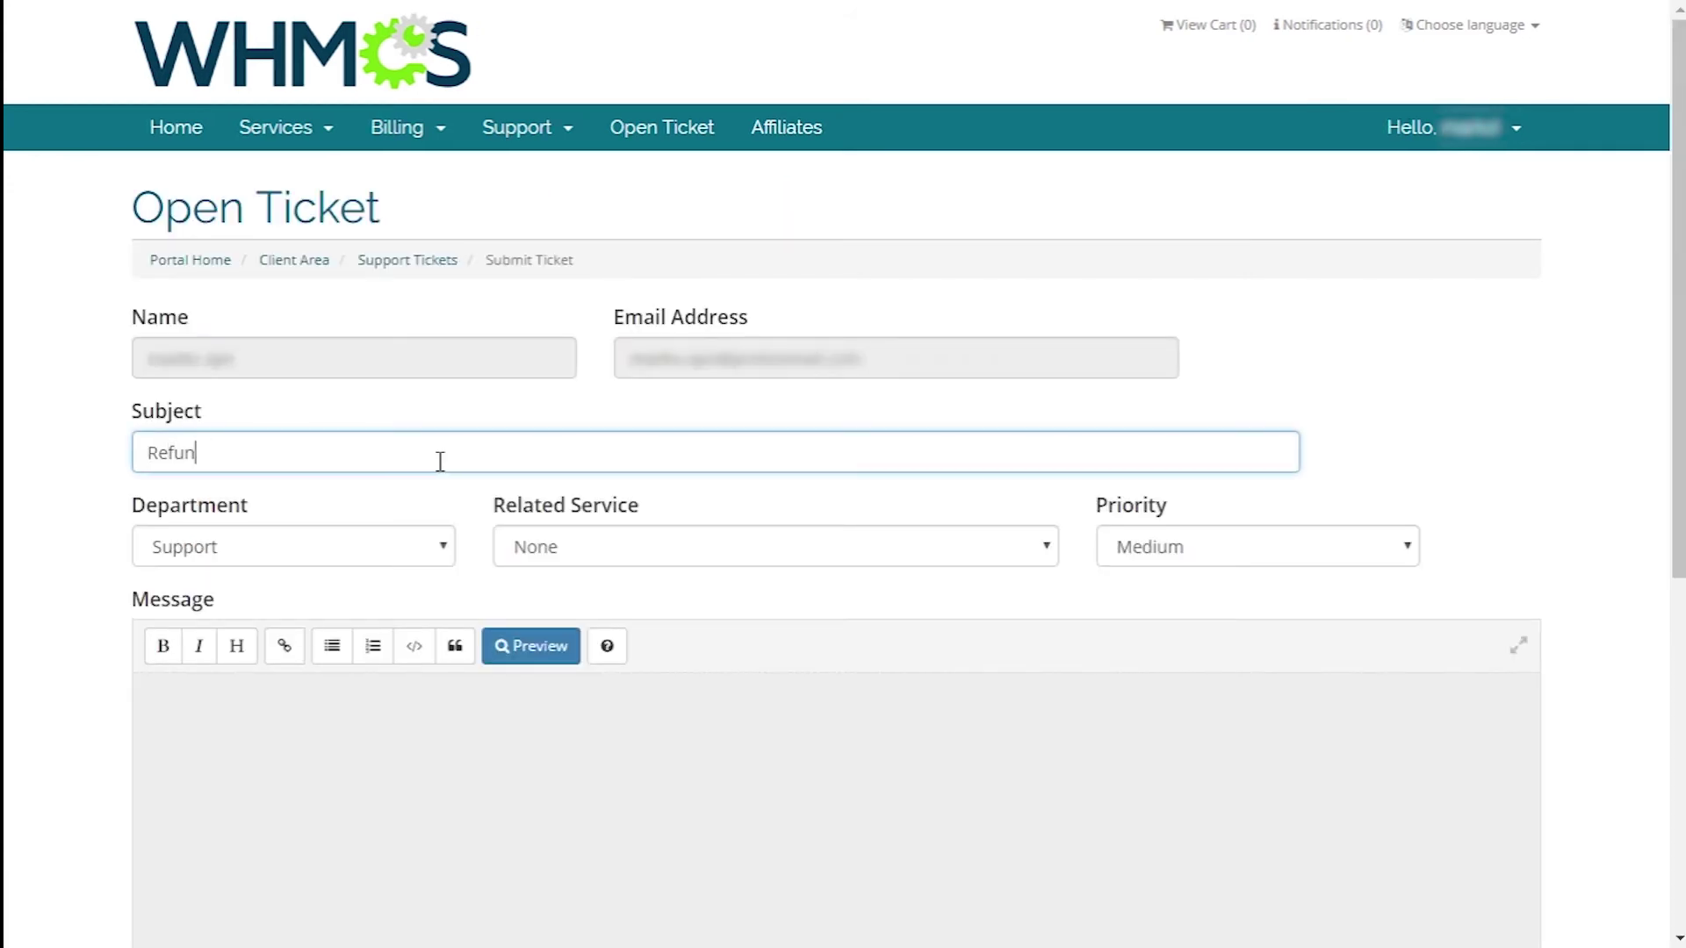
click(597, 565)
click(602, 601)
click(1129, 562)
click(1142, 575)
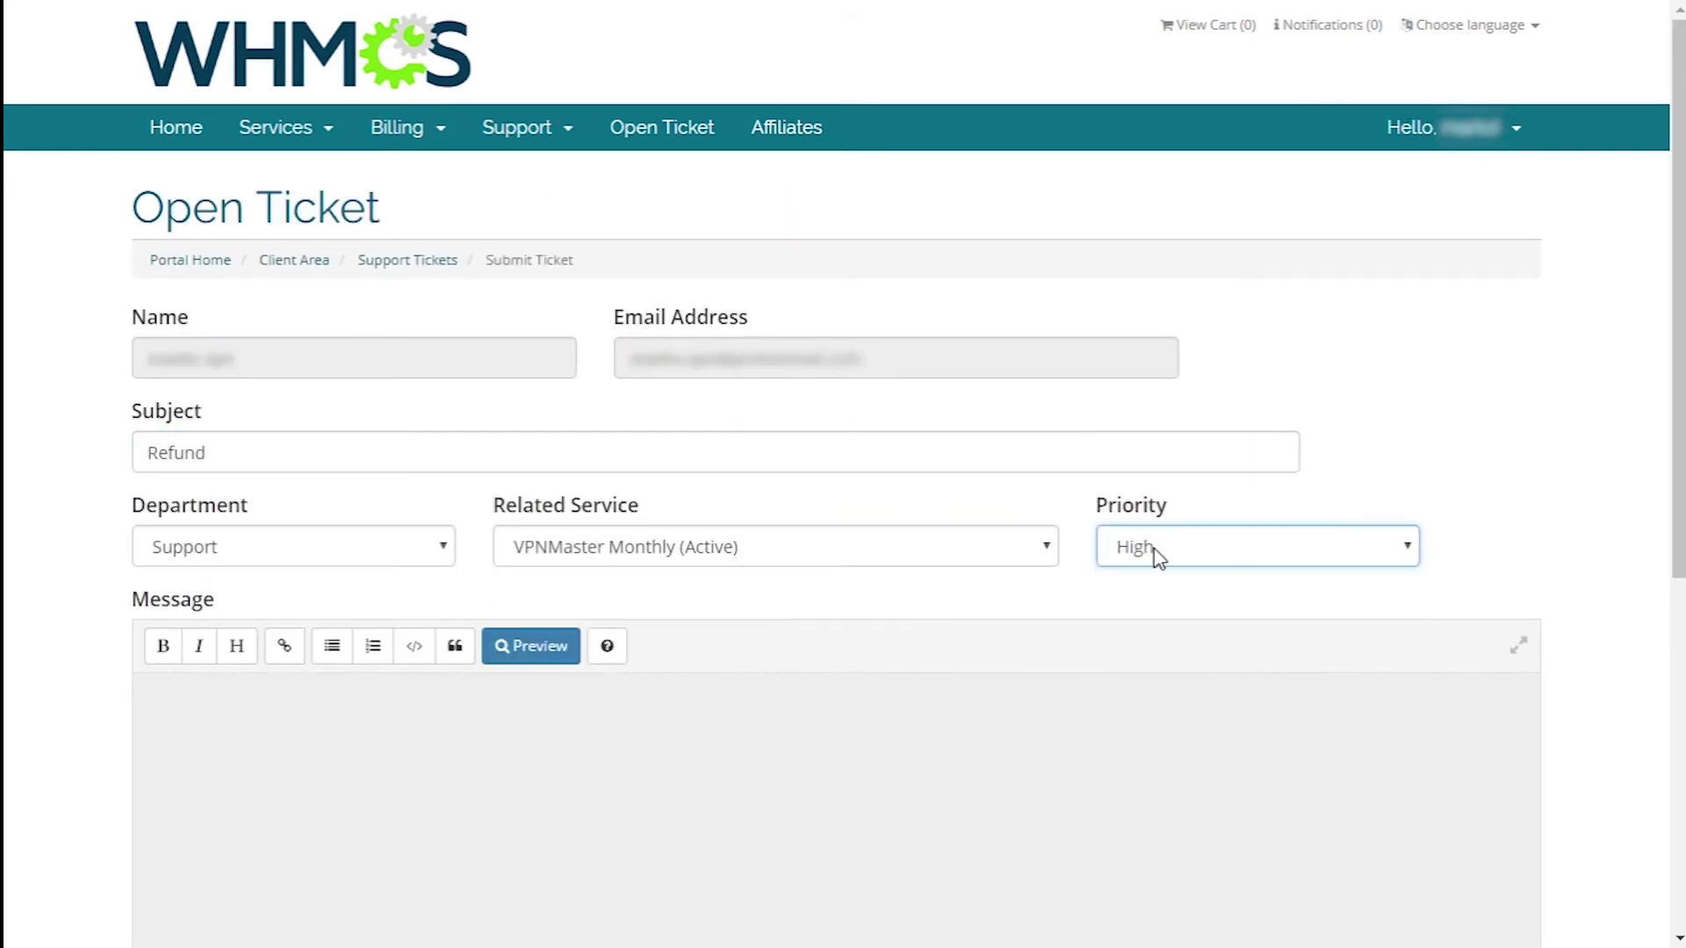
- Paste the cancellation request message, enter the captcha code and submit the ticket
click(977, 763)
text(I would like to cancel my premium, this account is used for video recording about your services. all the best from team vpnmentor.com)
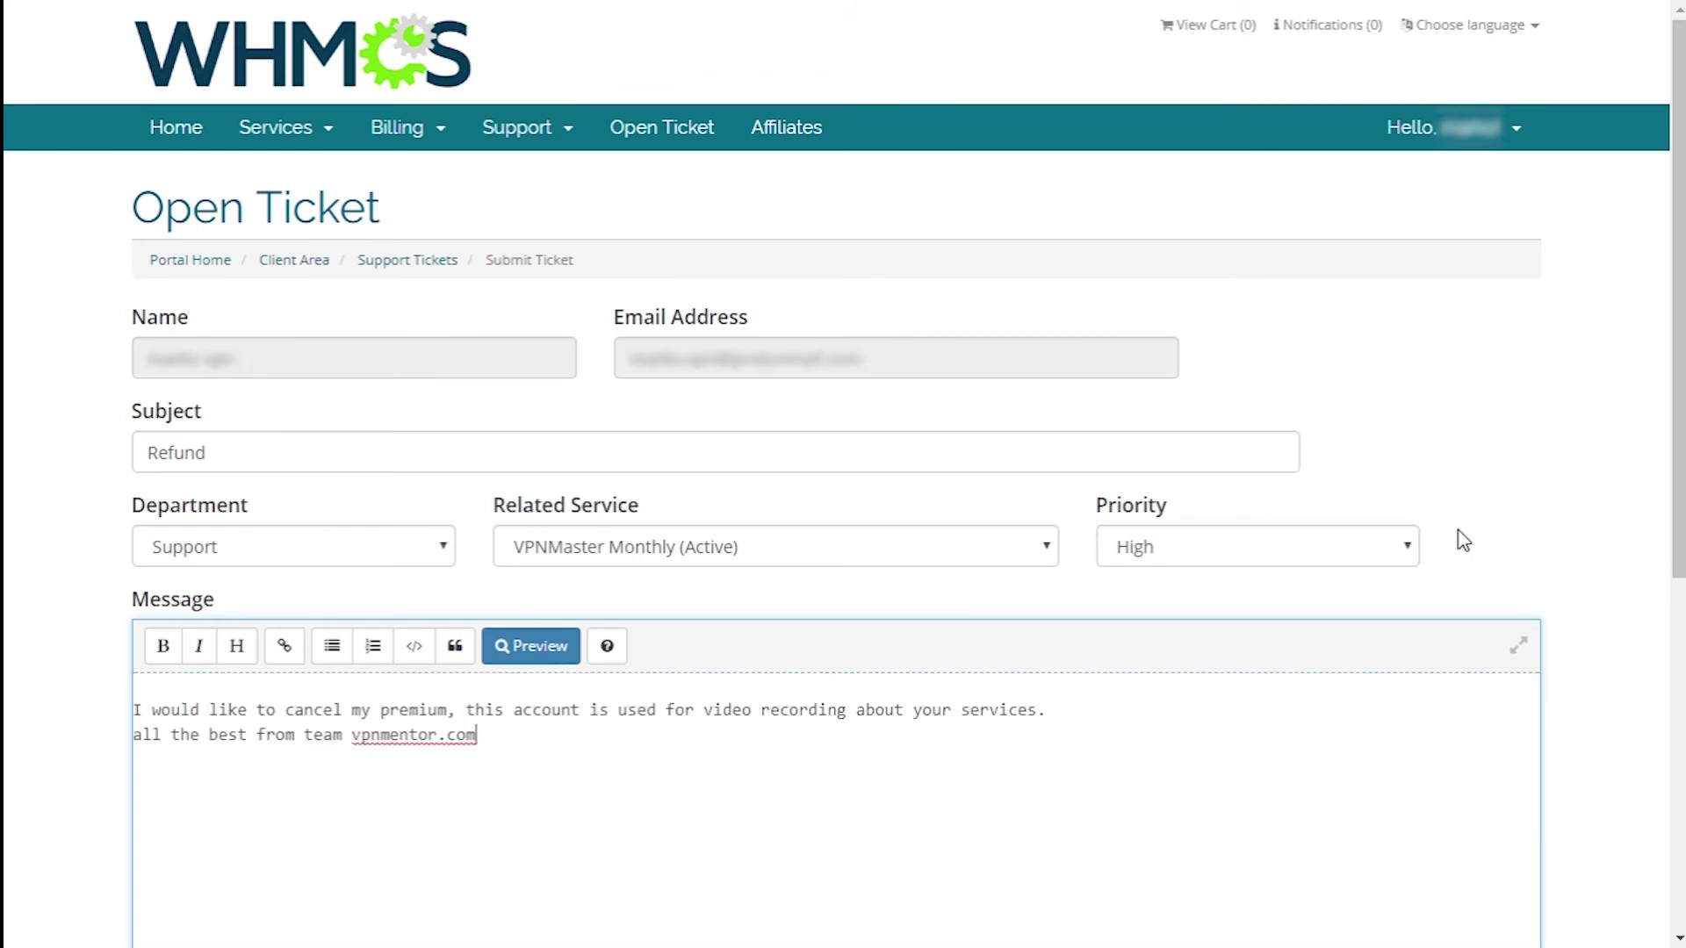
scroll(1681, 415, down, 1)
drag(1681, 415, 1644, 810)
click(910, 747)
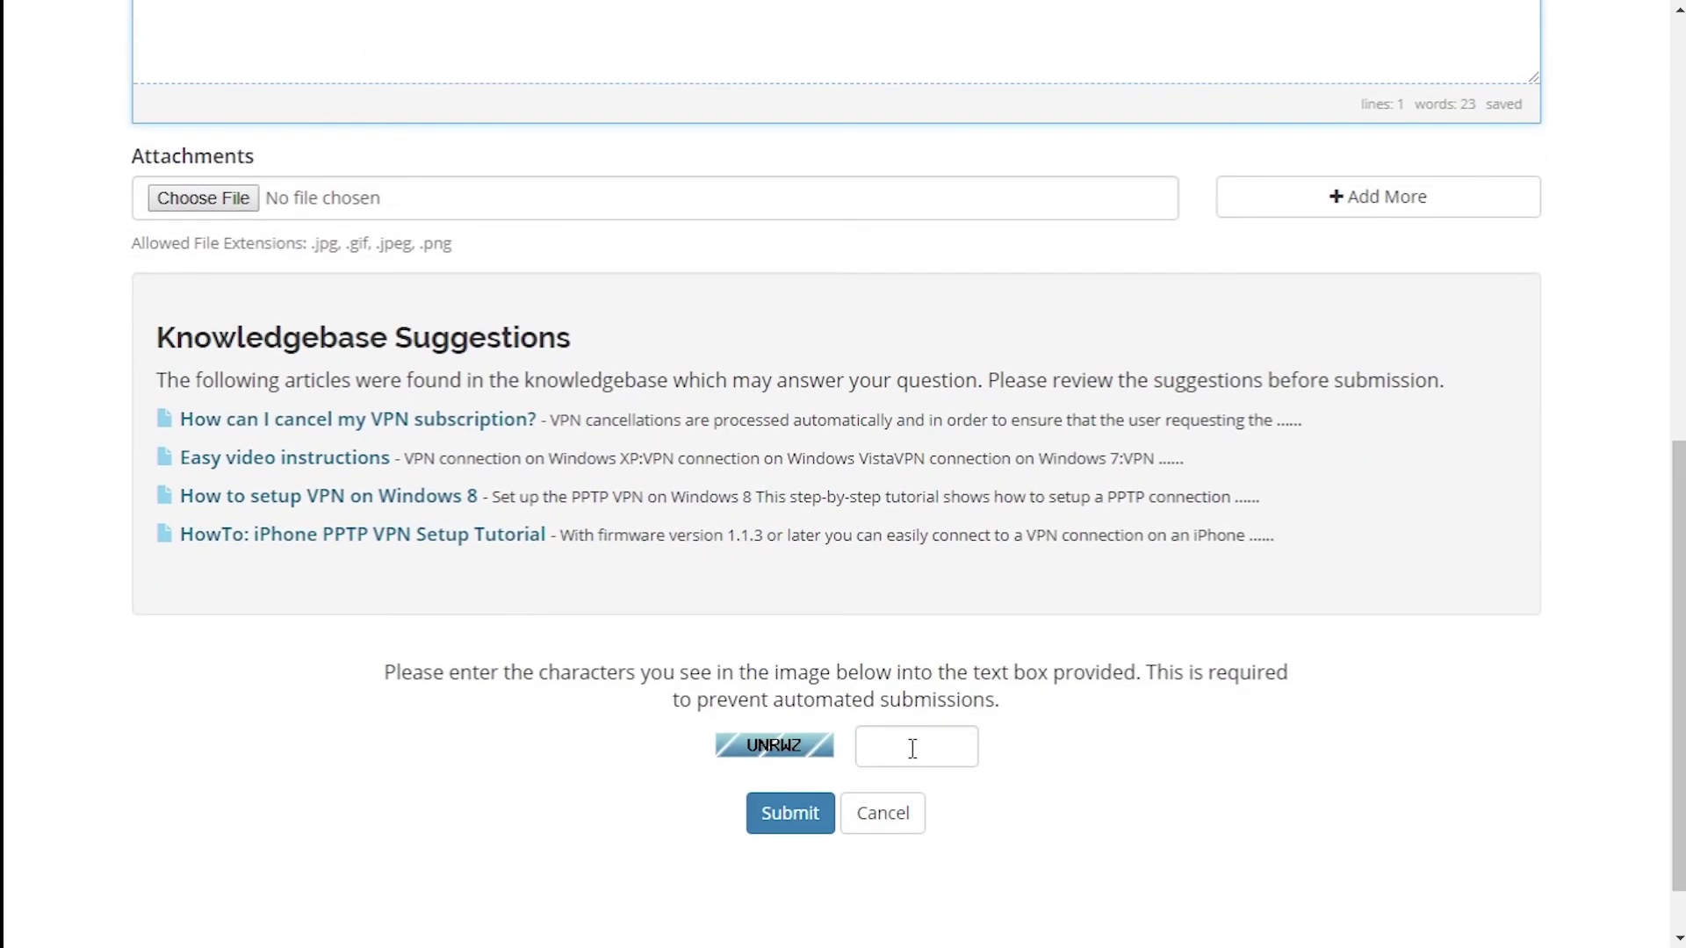
text(UNRWZ)
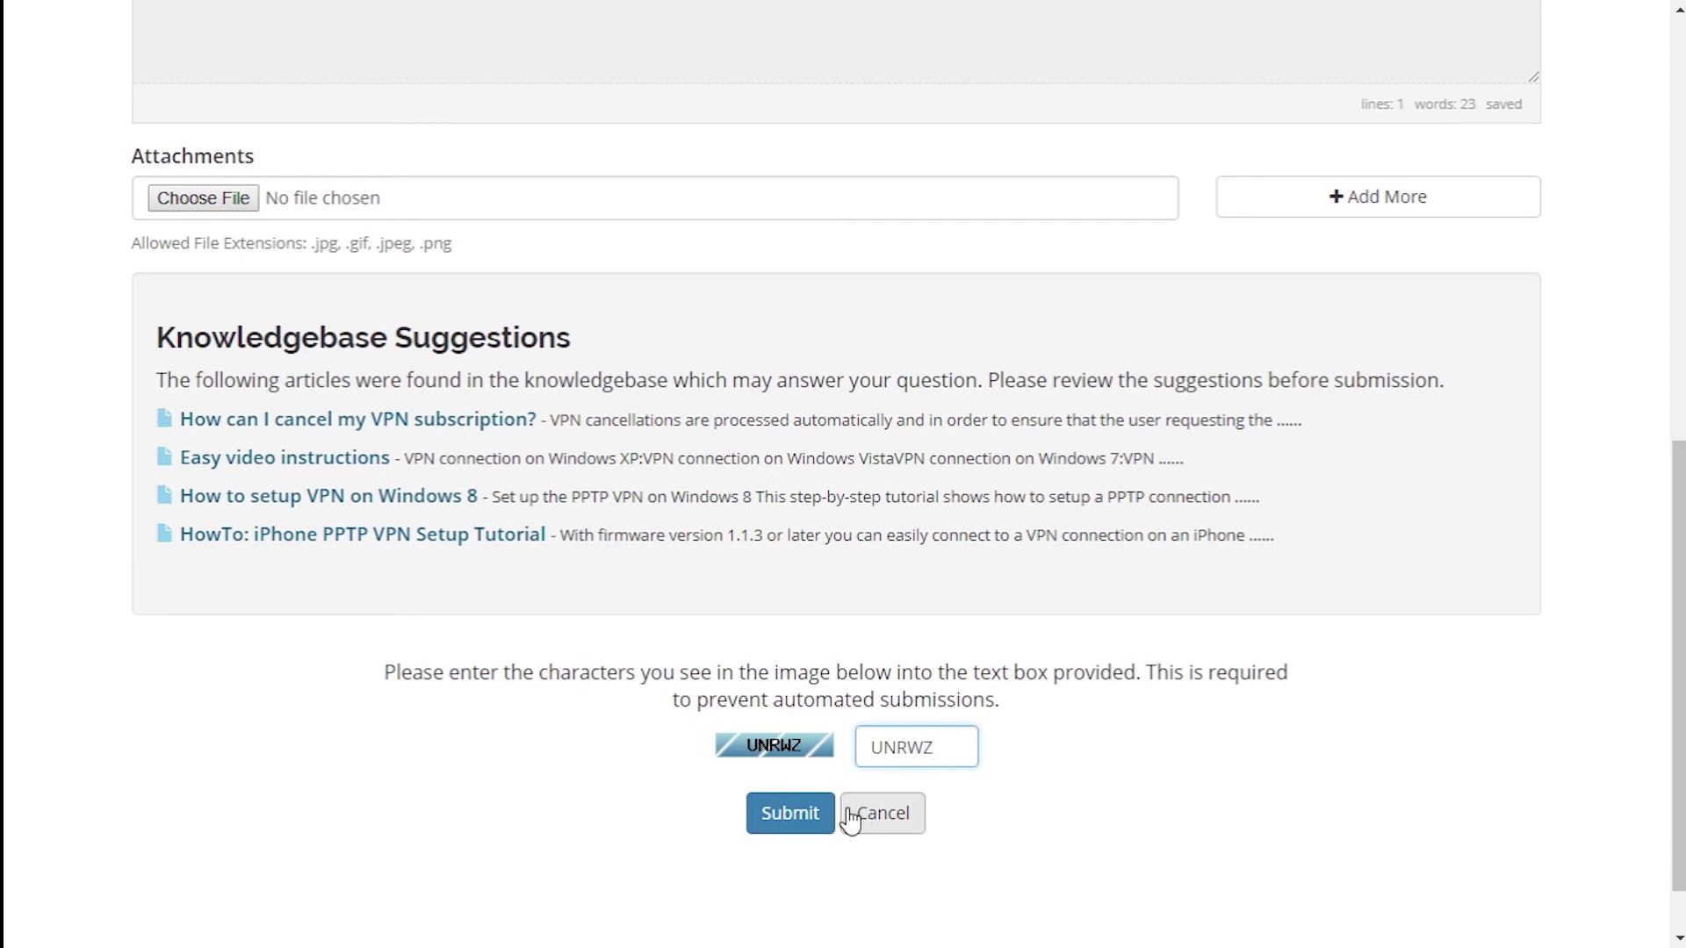
click(795, 817)
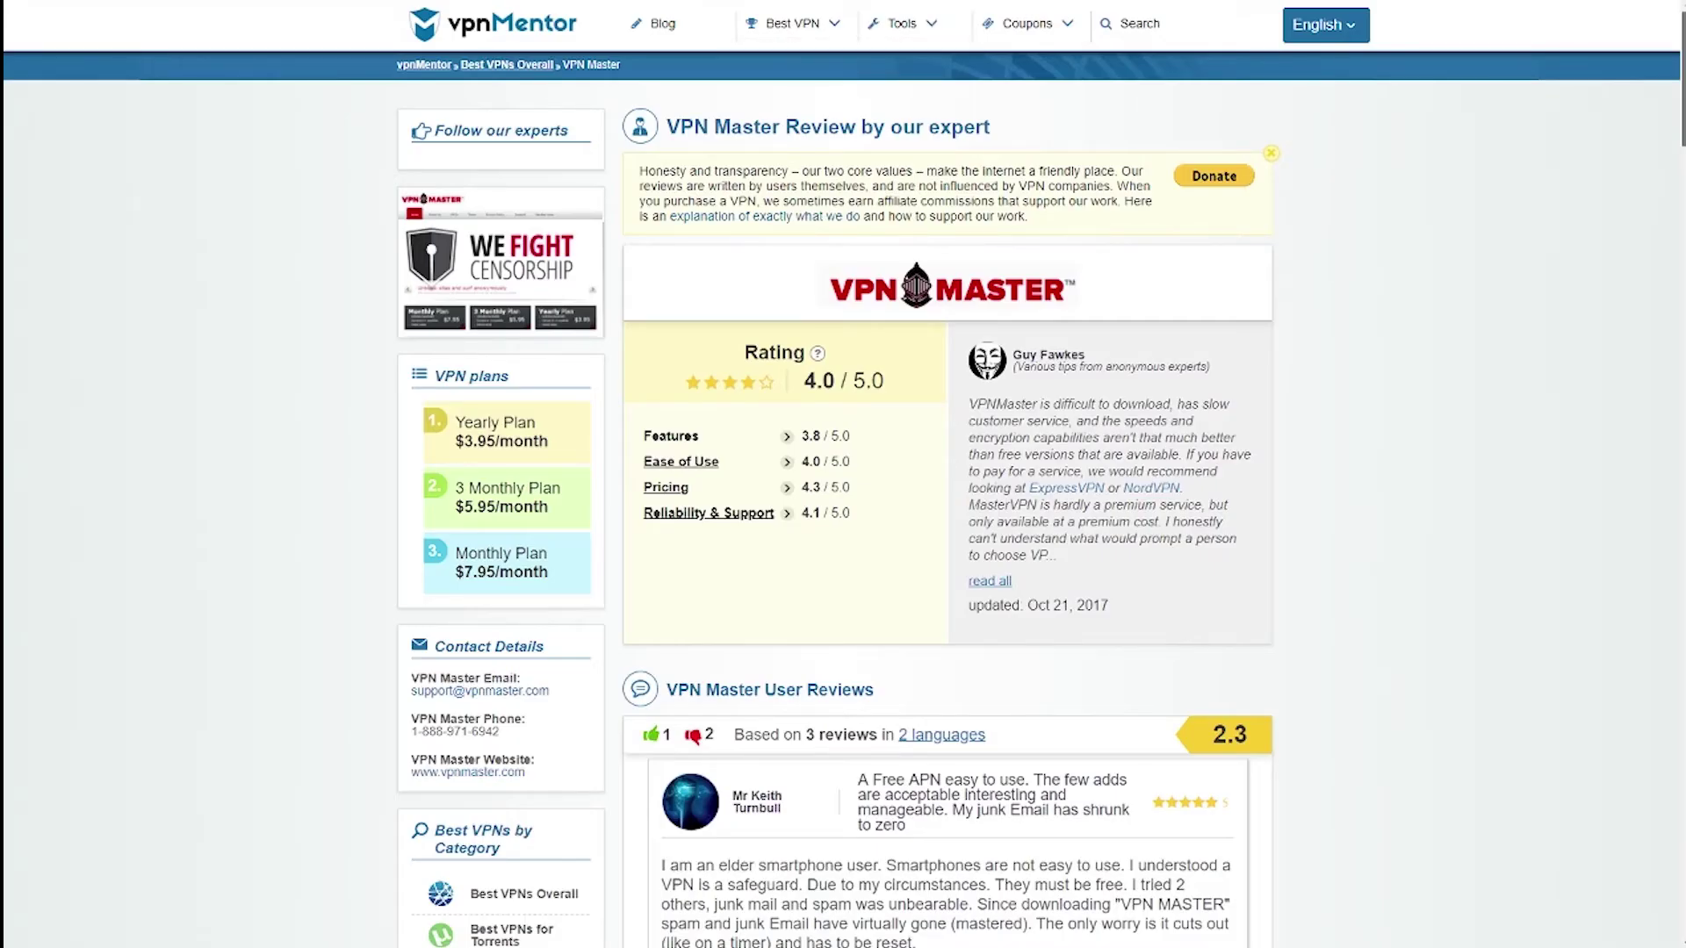
- Scroll through the VPN Master review down to its 'stay away' verdict and feature checklist
scroll(843, 474, down, 10)
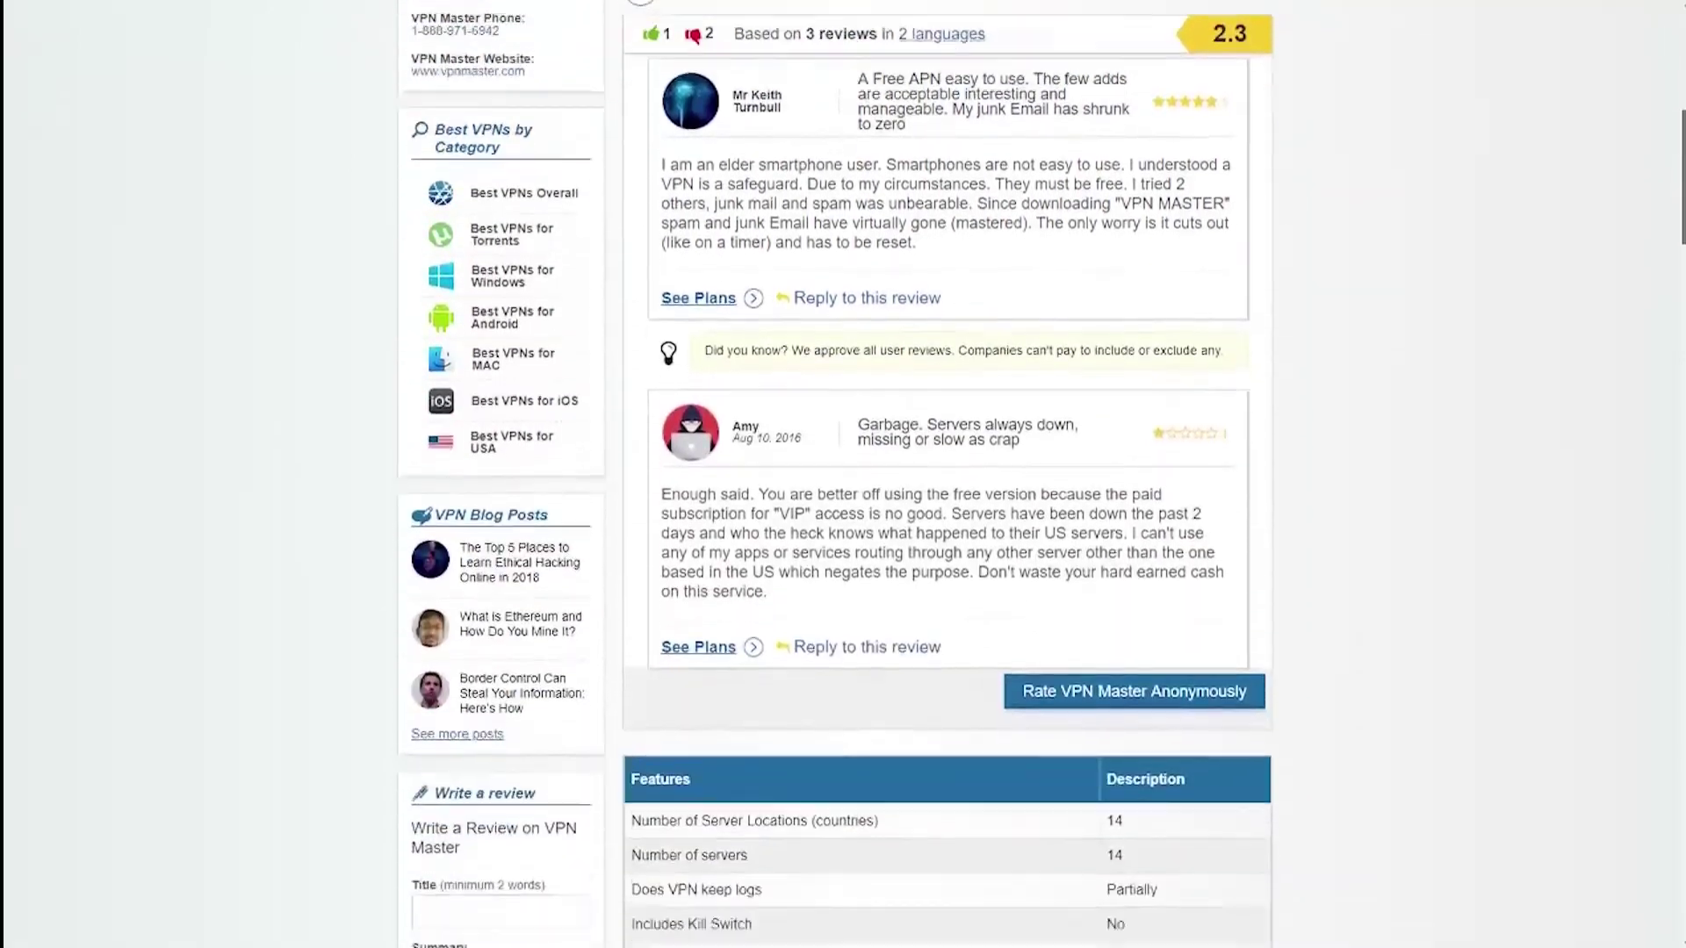
scroll(843, 474, down, 6)
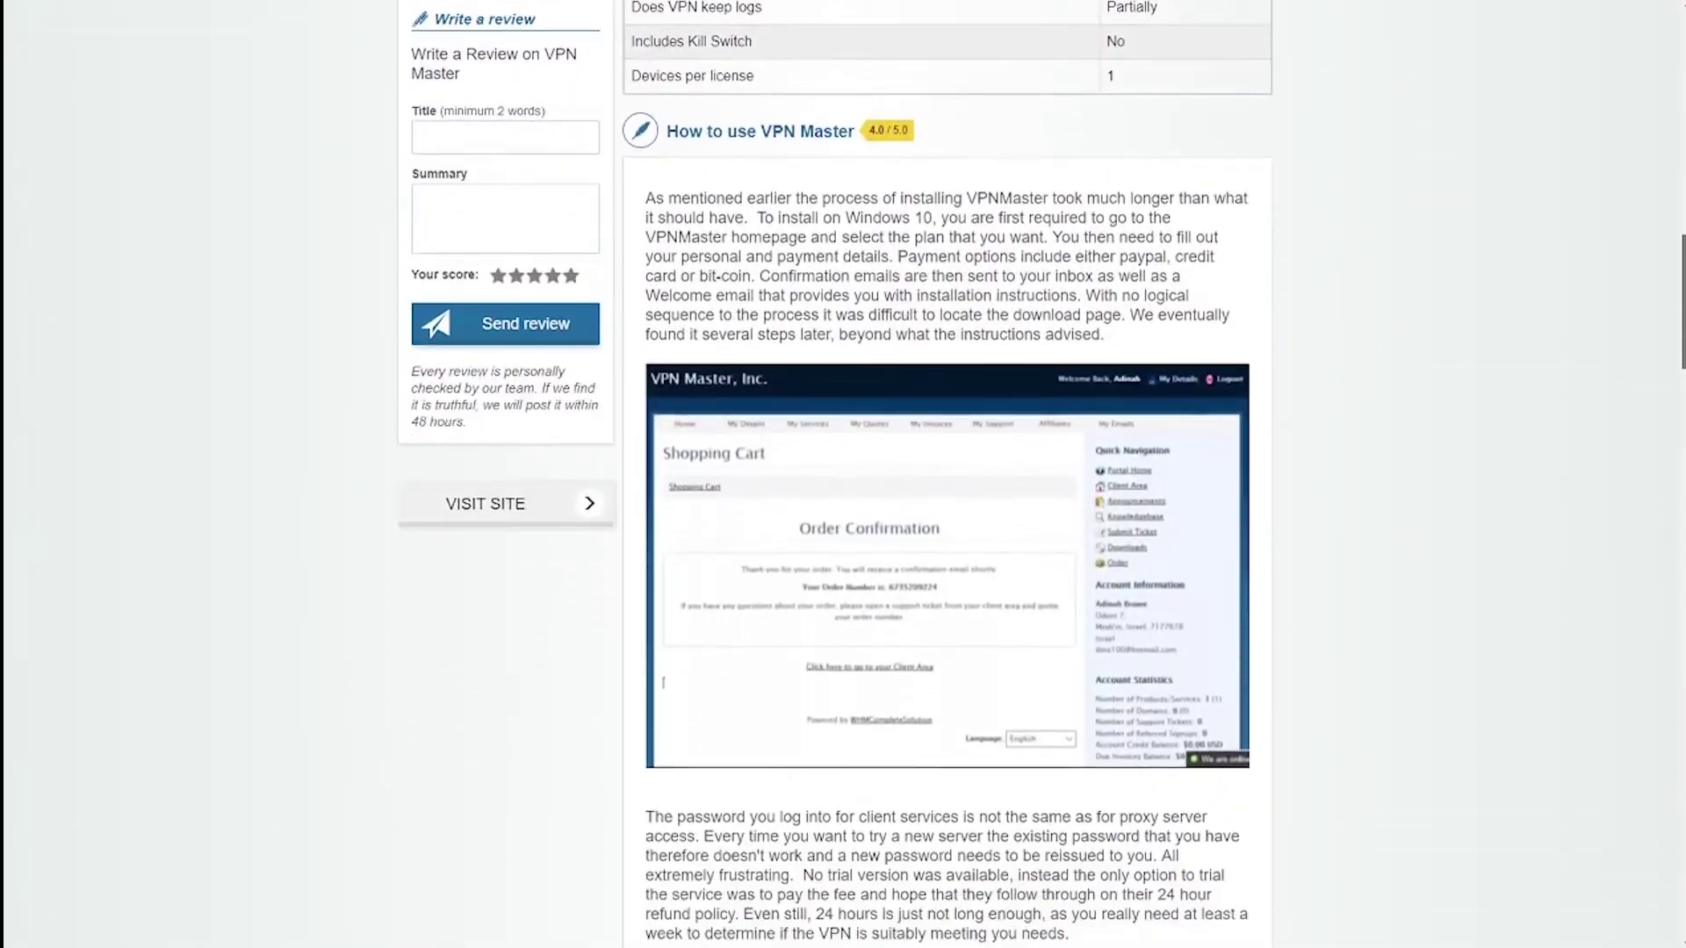
scroll(948, 474, down, 9)
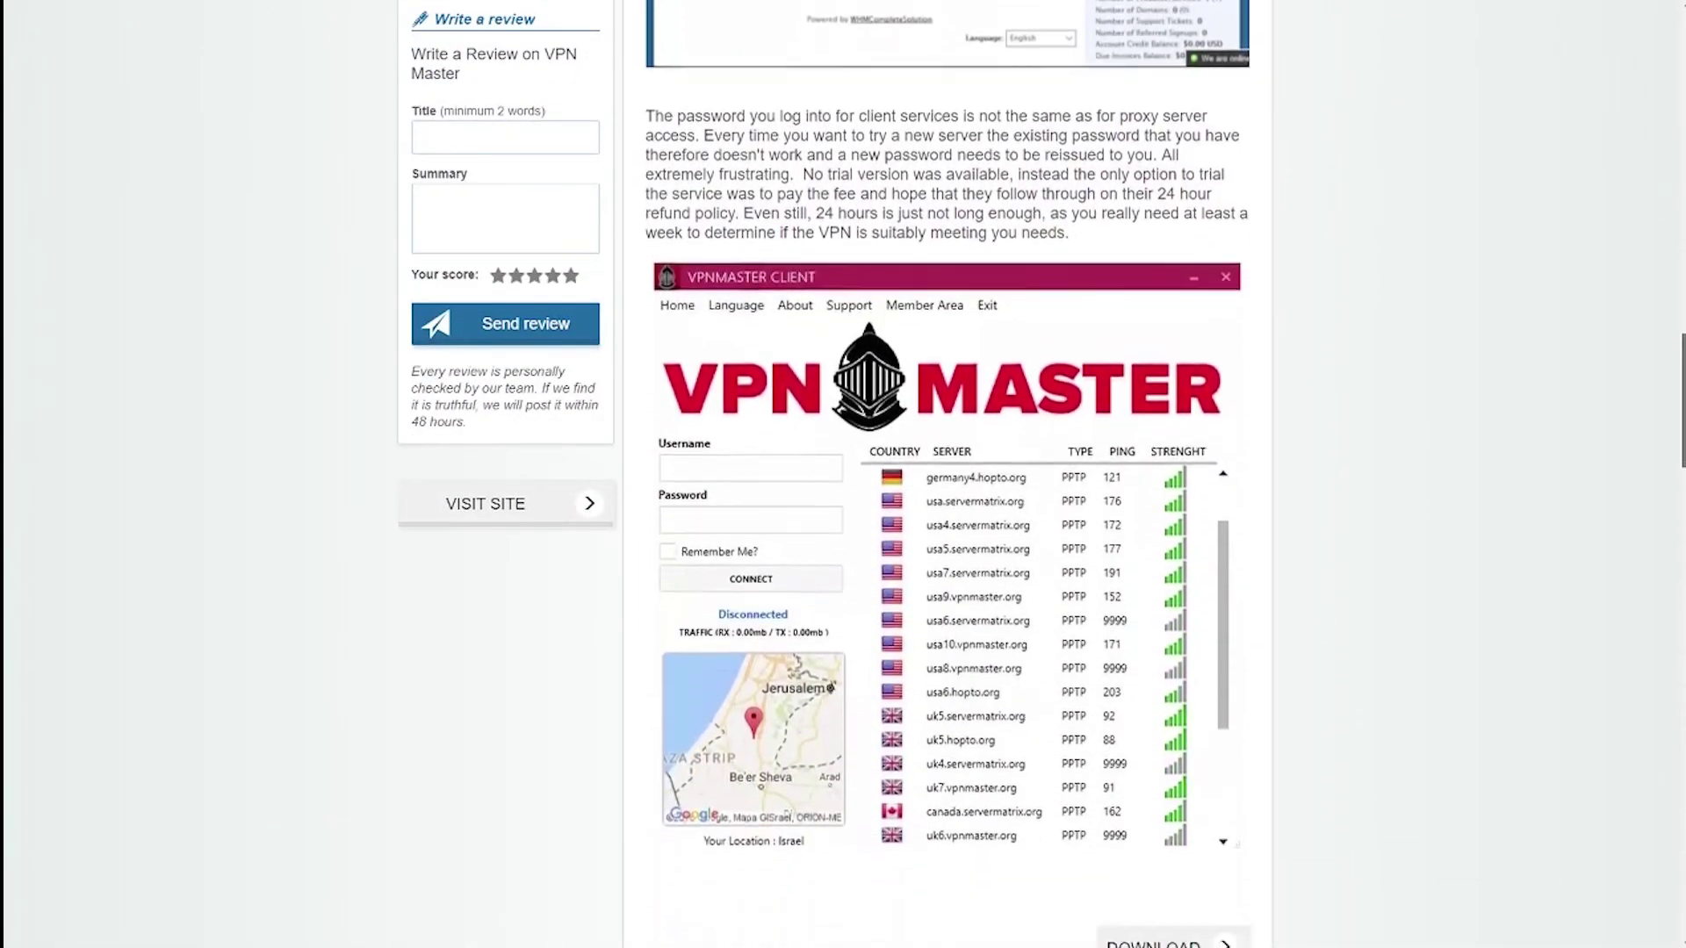
scroll(948, 474, down, 10)
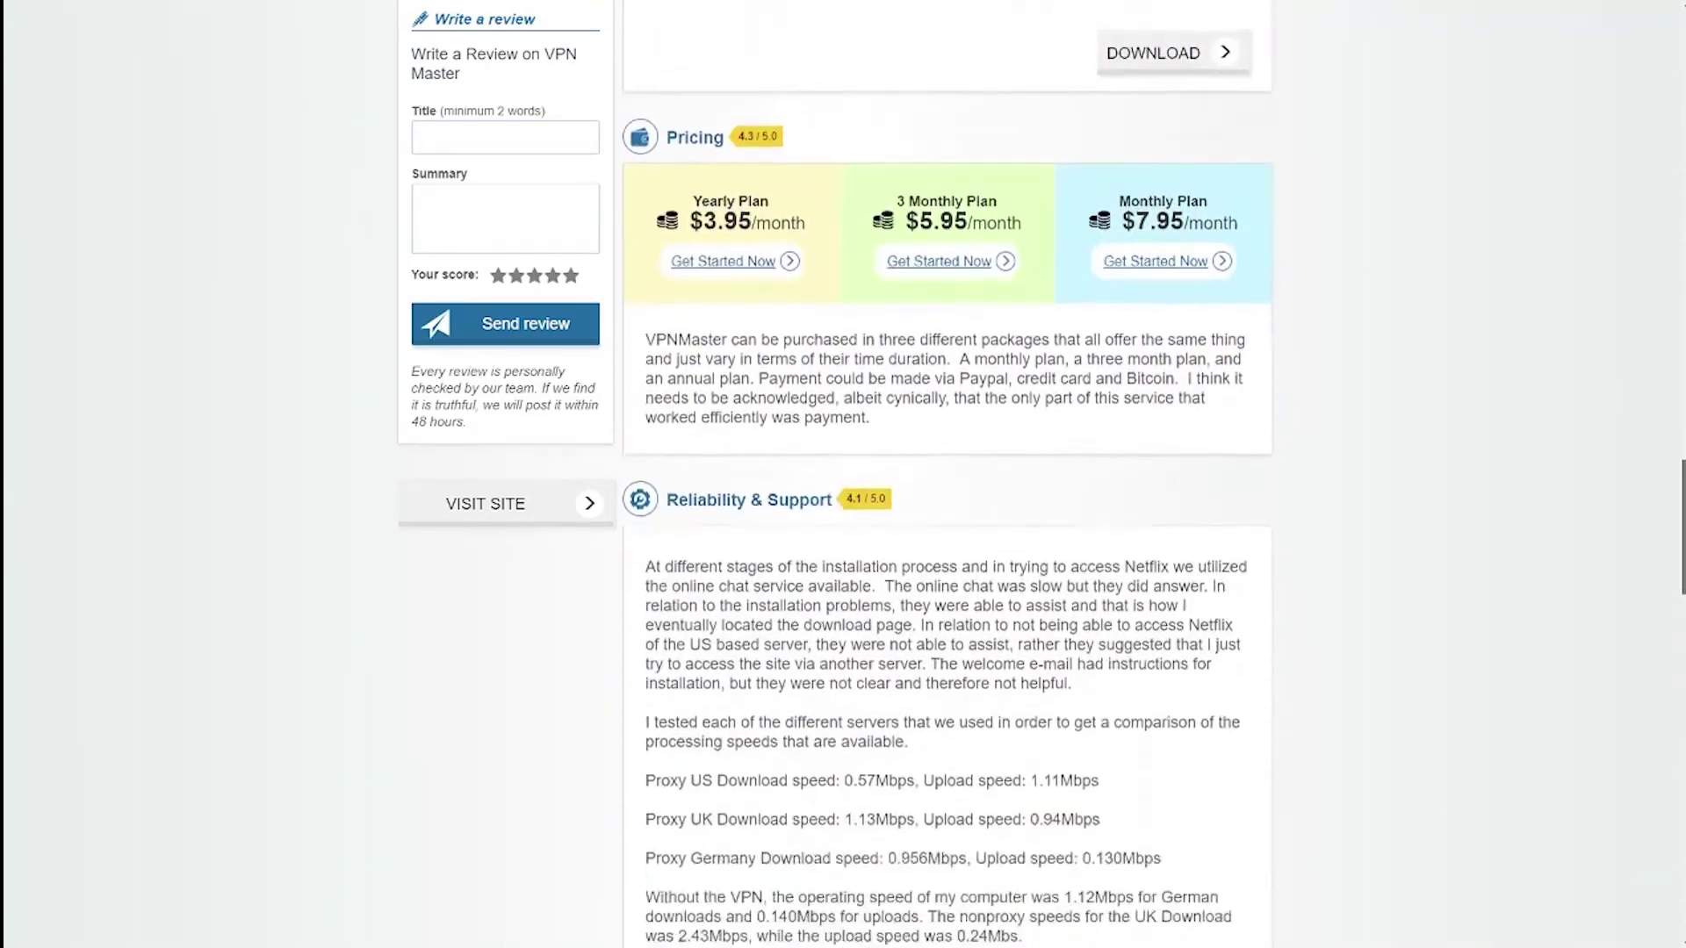
scroll(948, 474, down, 11)
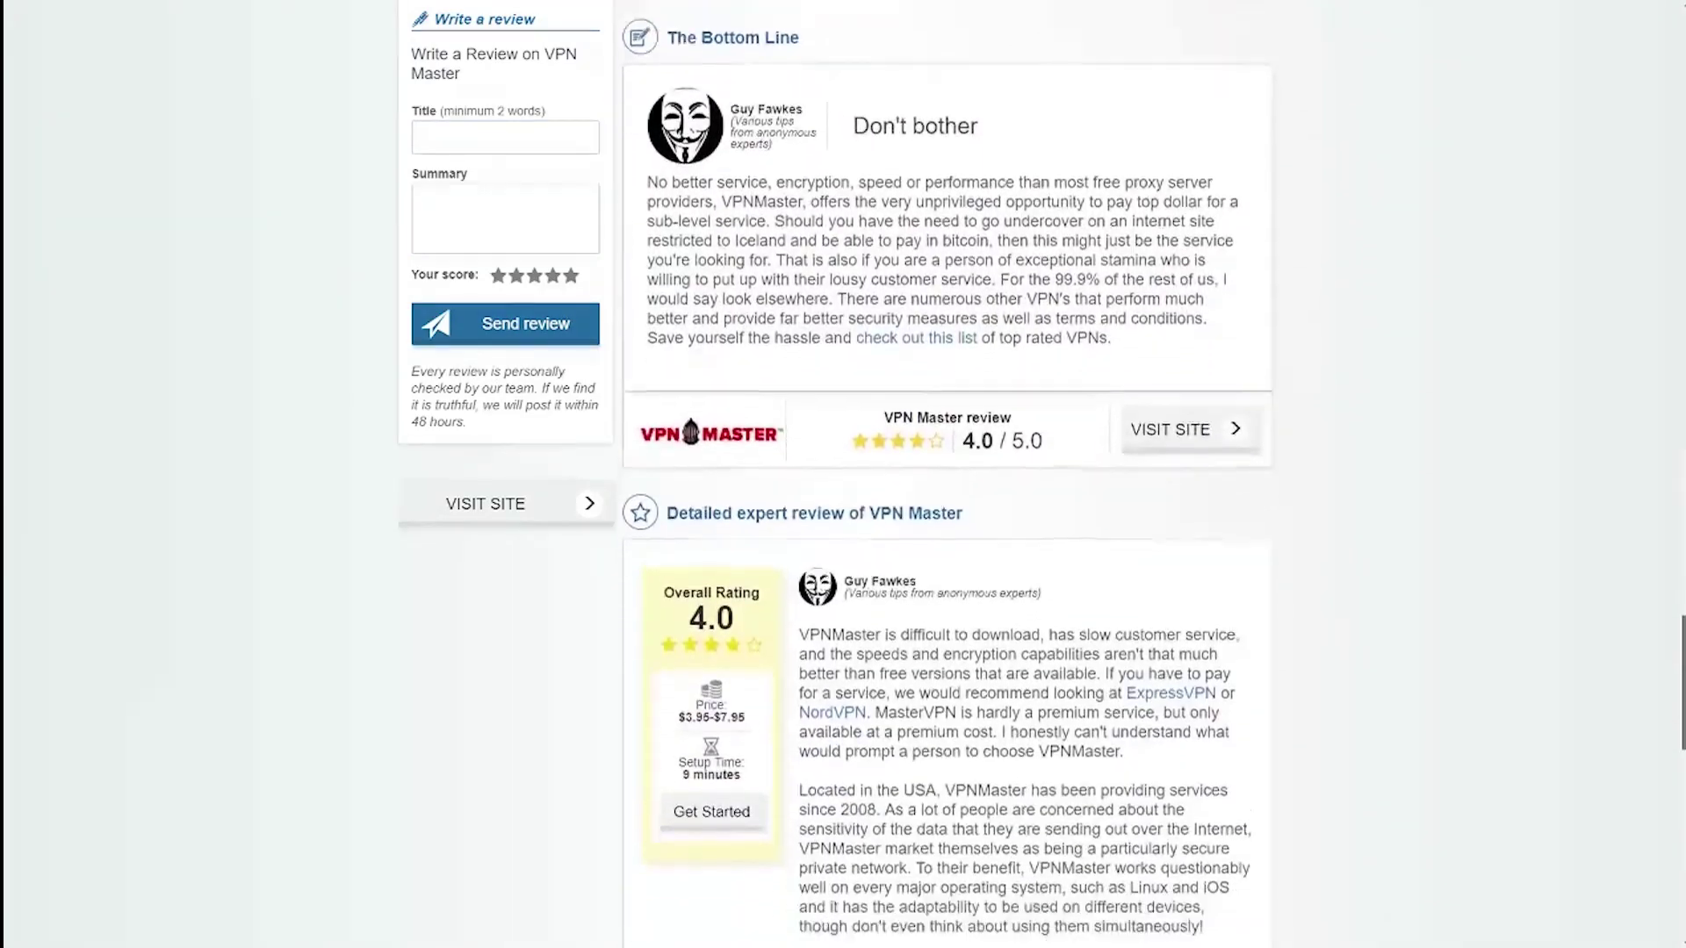
scroll(949, 474, down, 10)
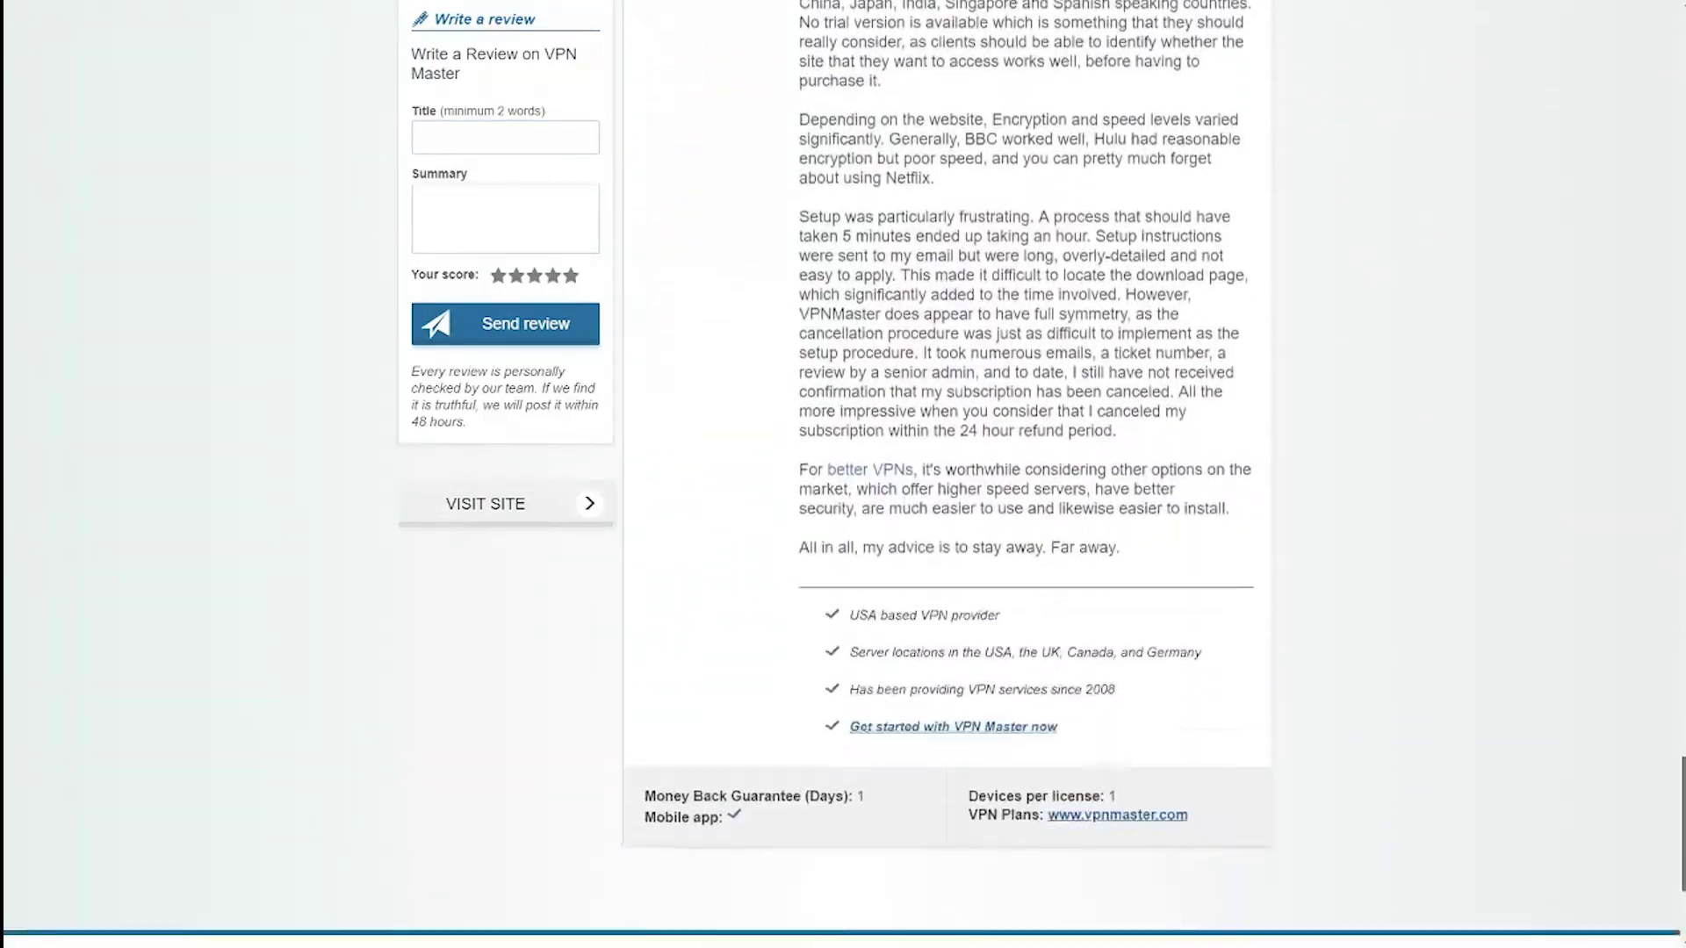